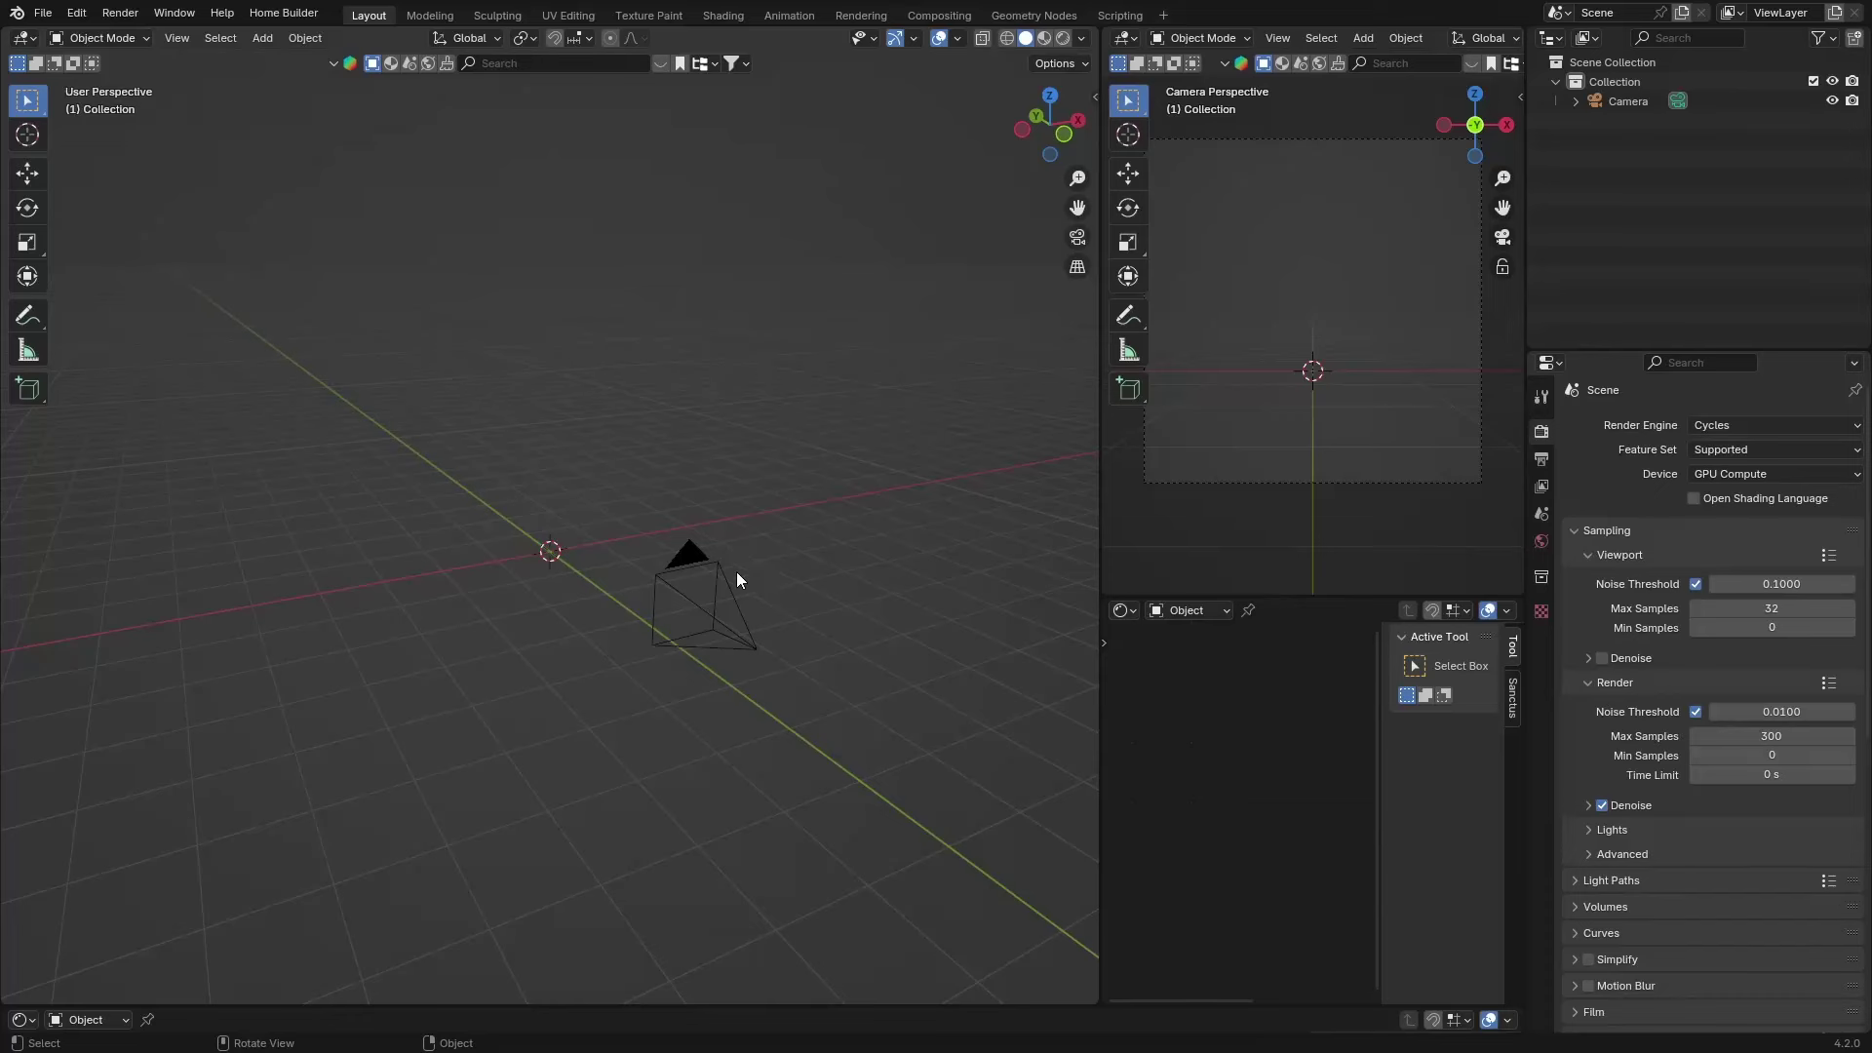
# Delete the camera and orbit the view to confirm the scene is empty
pyautogui.click(669, 591)
pyautogui.press('x')
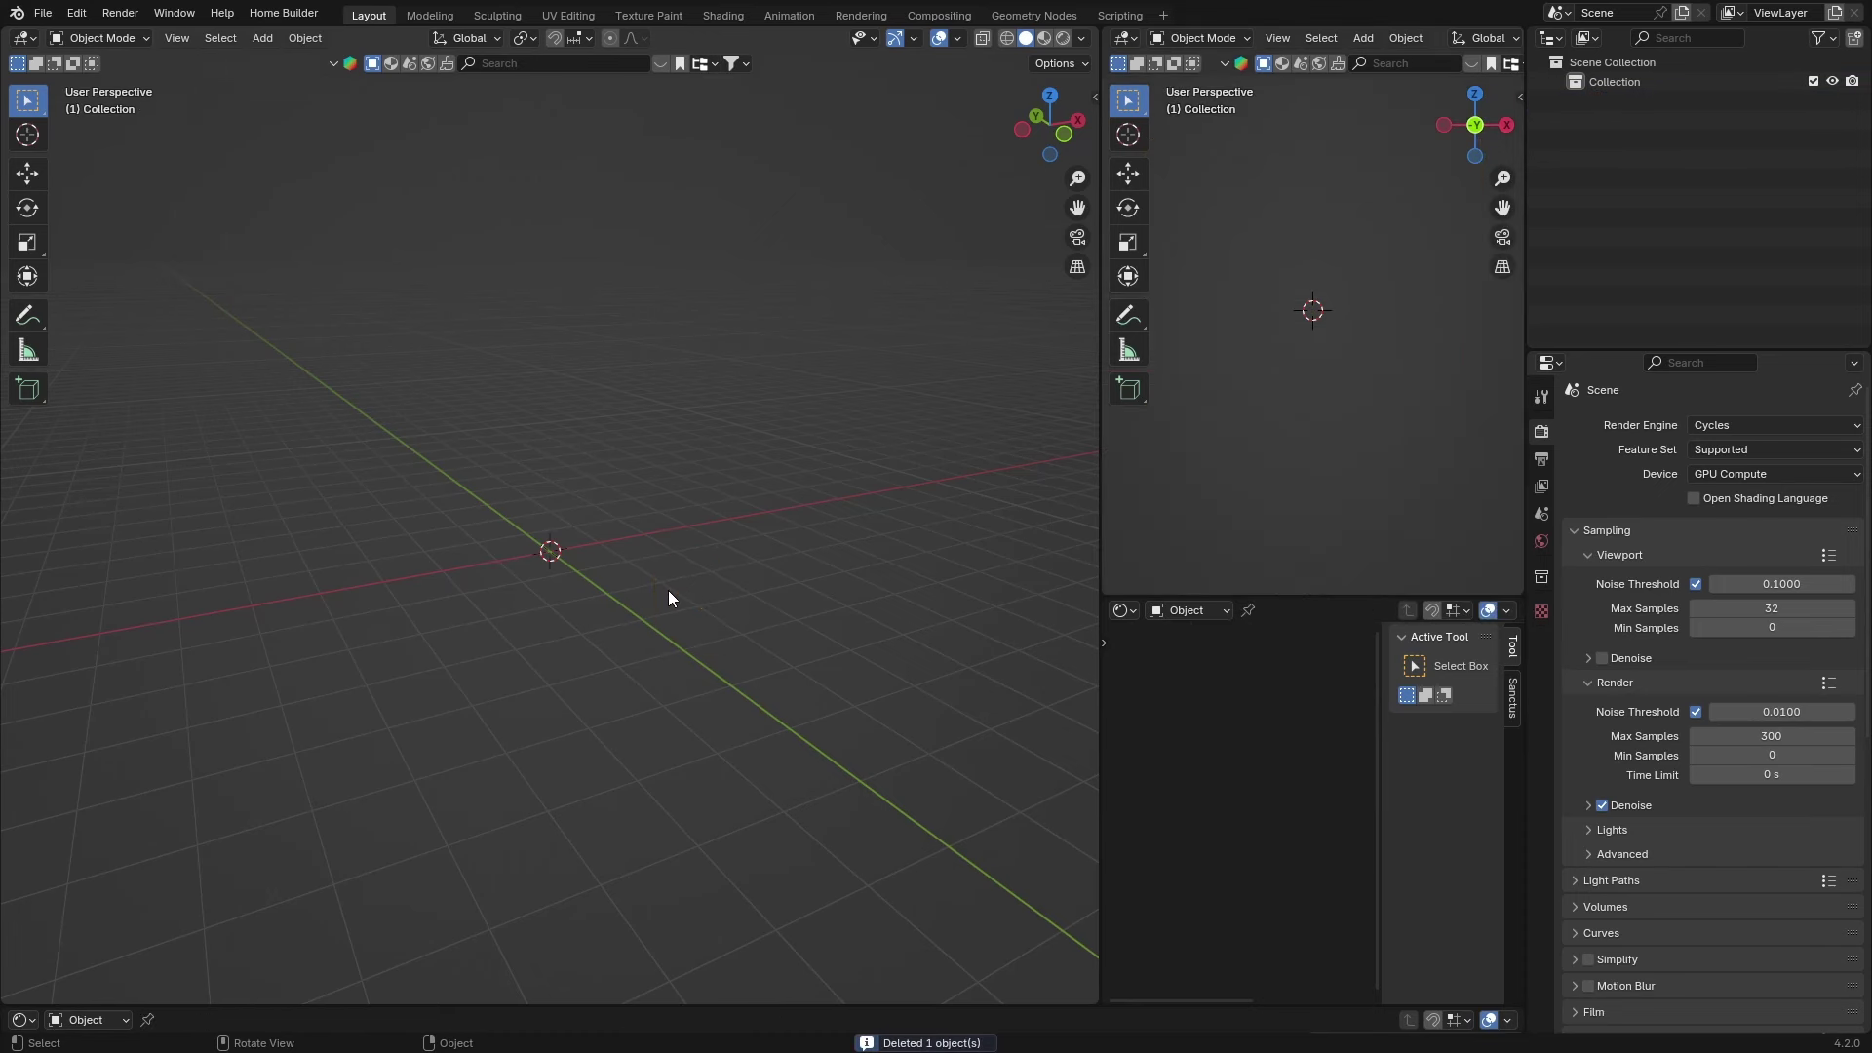
pyautogui.moveTo(582, 597)
pyautogui.mouseDown(button='middle')
pyautogui.moveTo(523, 610)
pyautogui.moveTo(585, 589)
pyautogui.moveTo(505, 591)
pyautogui.moveTo(573, 582)
pyautogui.mouseUp(button='middle')
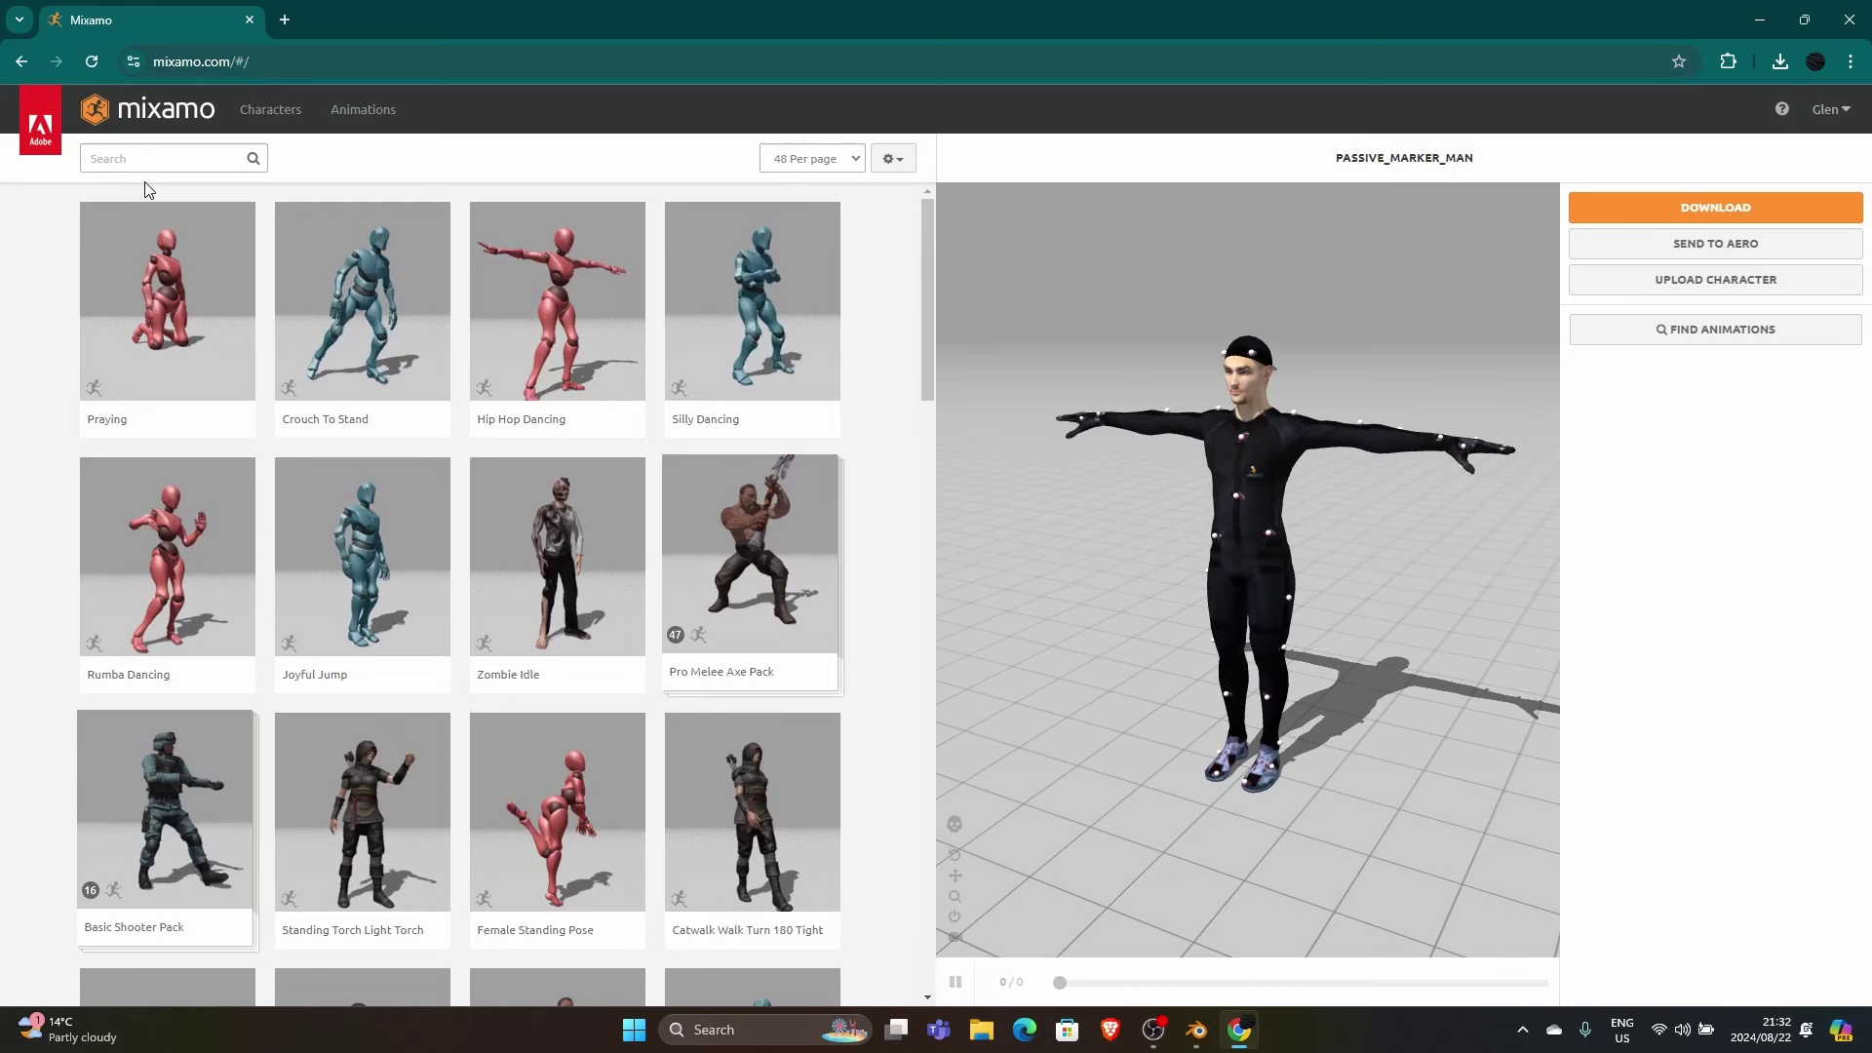
# Open and close the Mixamo account options menu
pyautogui.click(1821, 107)
pyautogui.click(1821, 107)
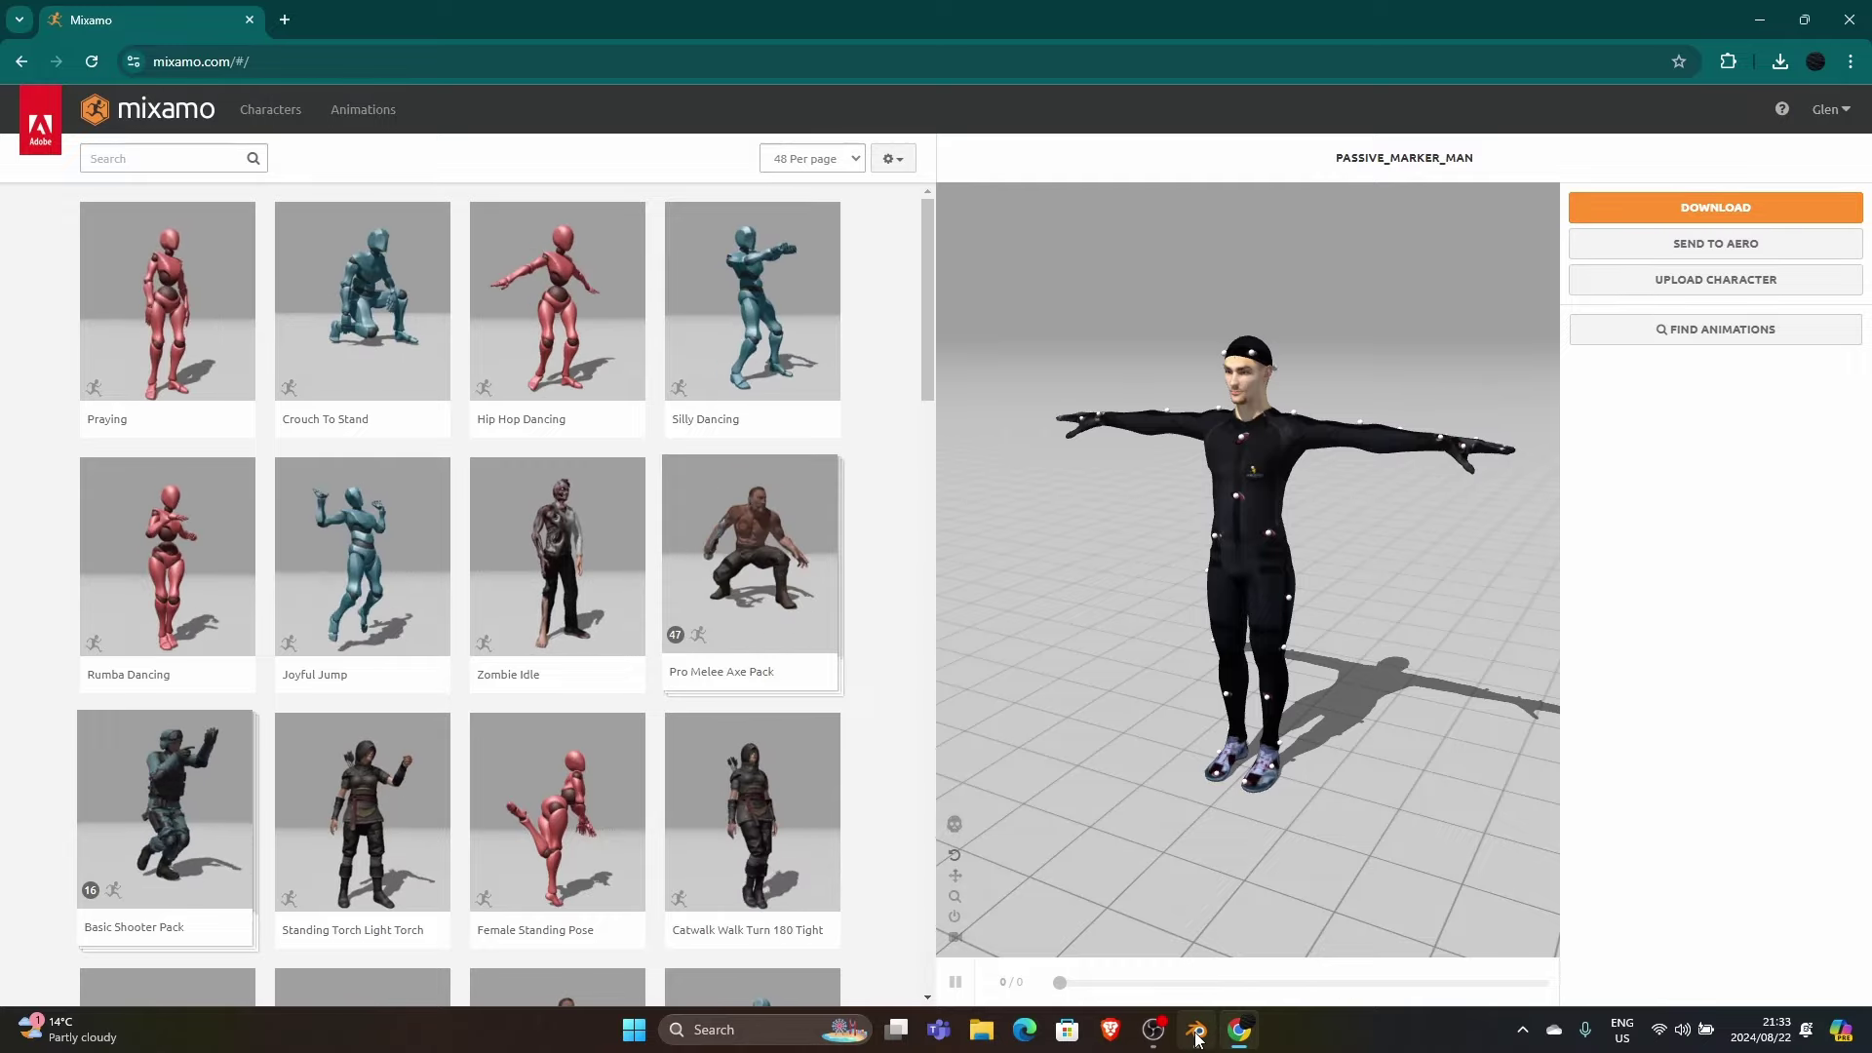
# Close the browser and import Zombie Idle.fbx from the Downloads folder as FBX
pyautogui.hotkey('alt', 'F4')
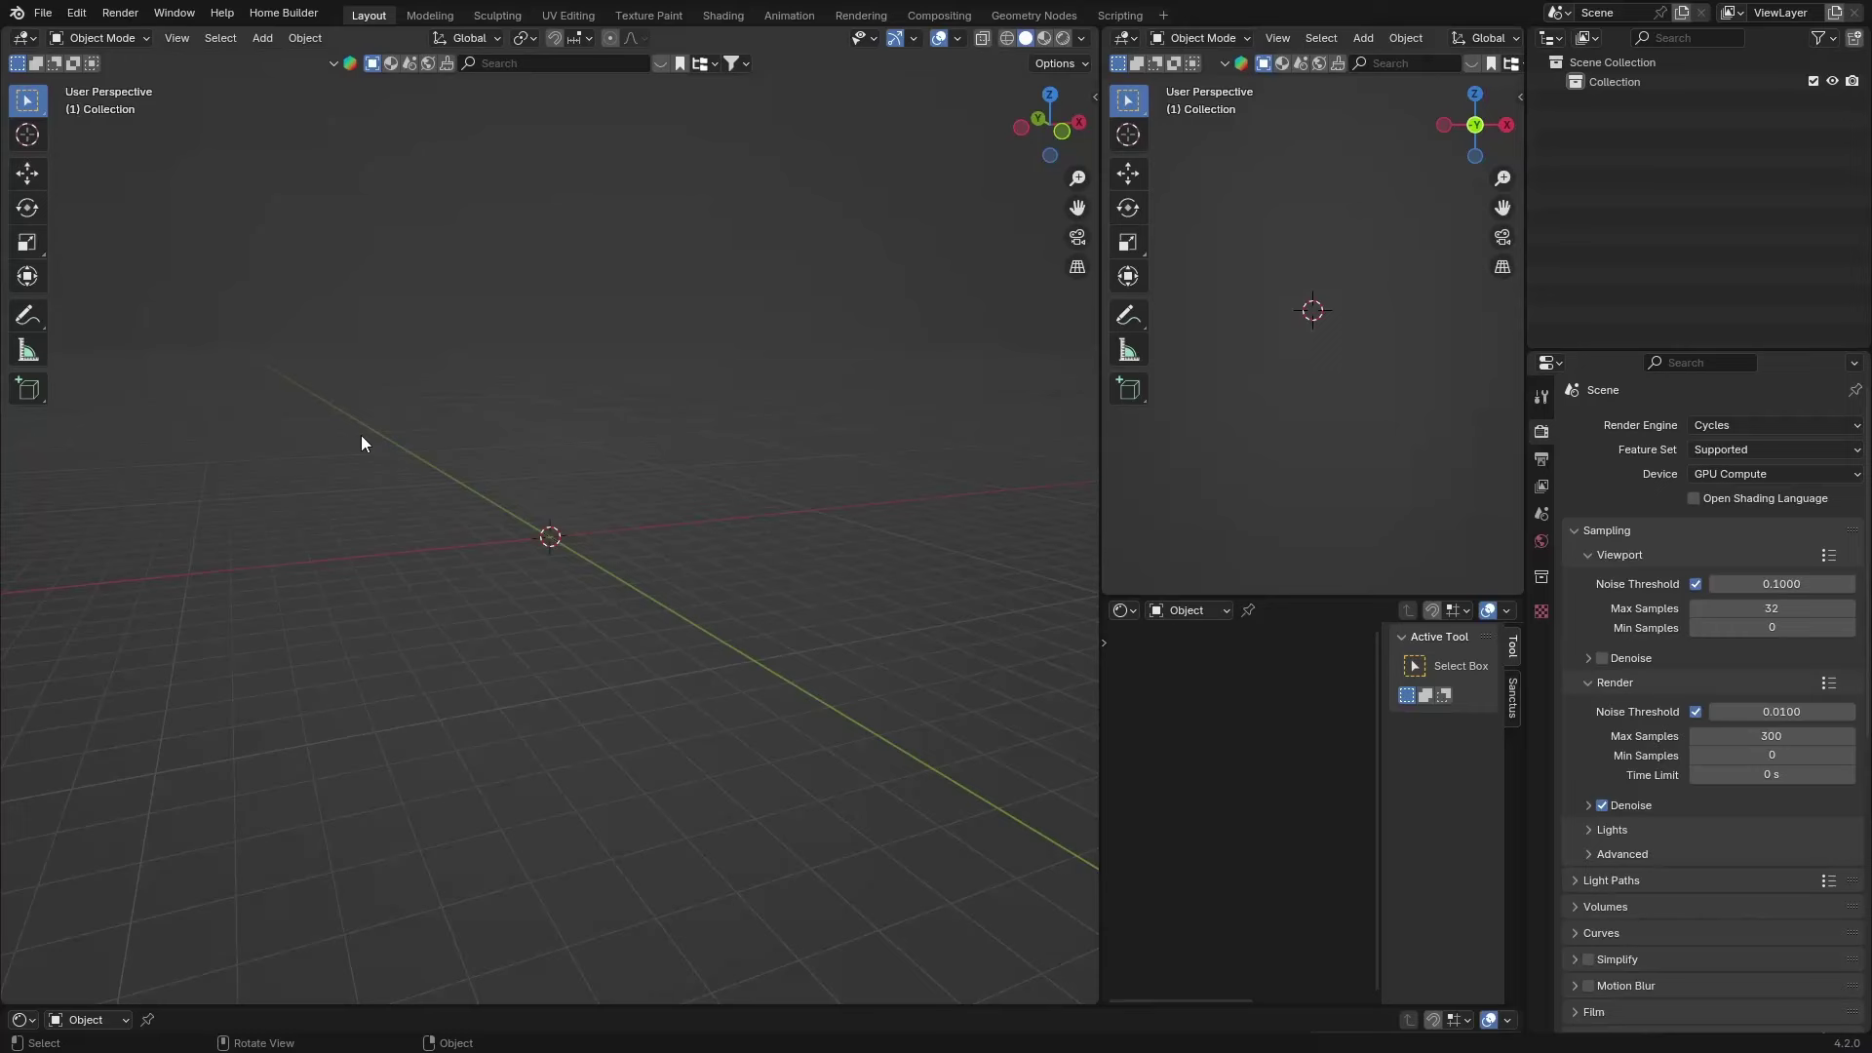
pyautogui.press('shift')
pyautogui.click(43, 12)
pyautogui.moveTo(126, 290)
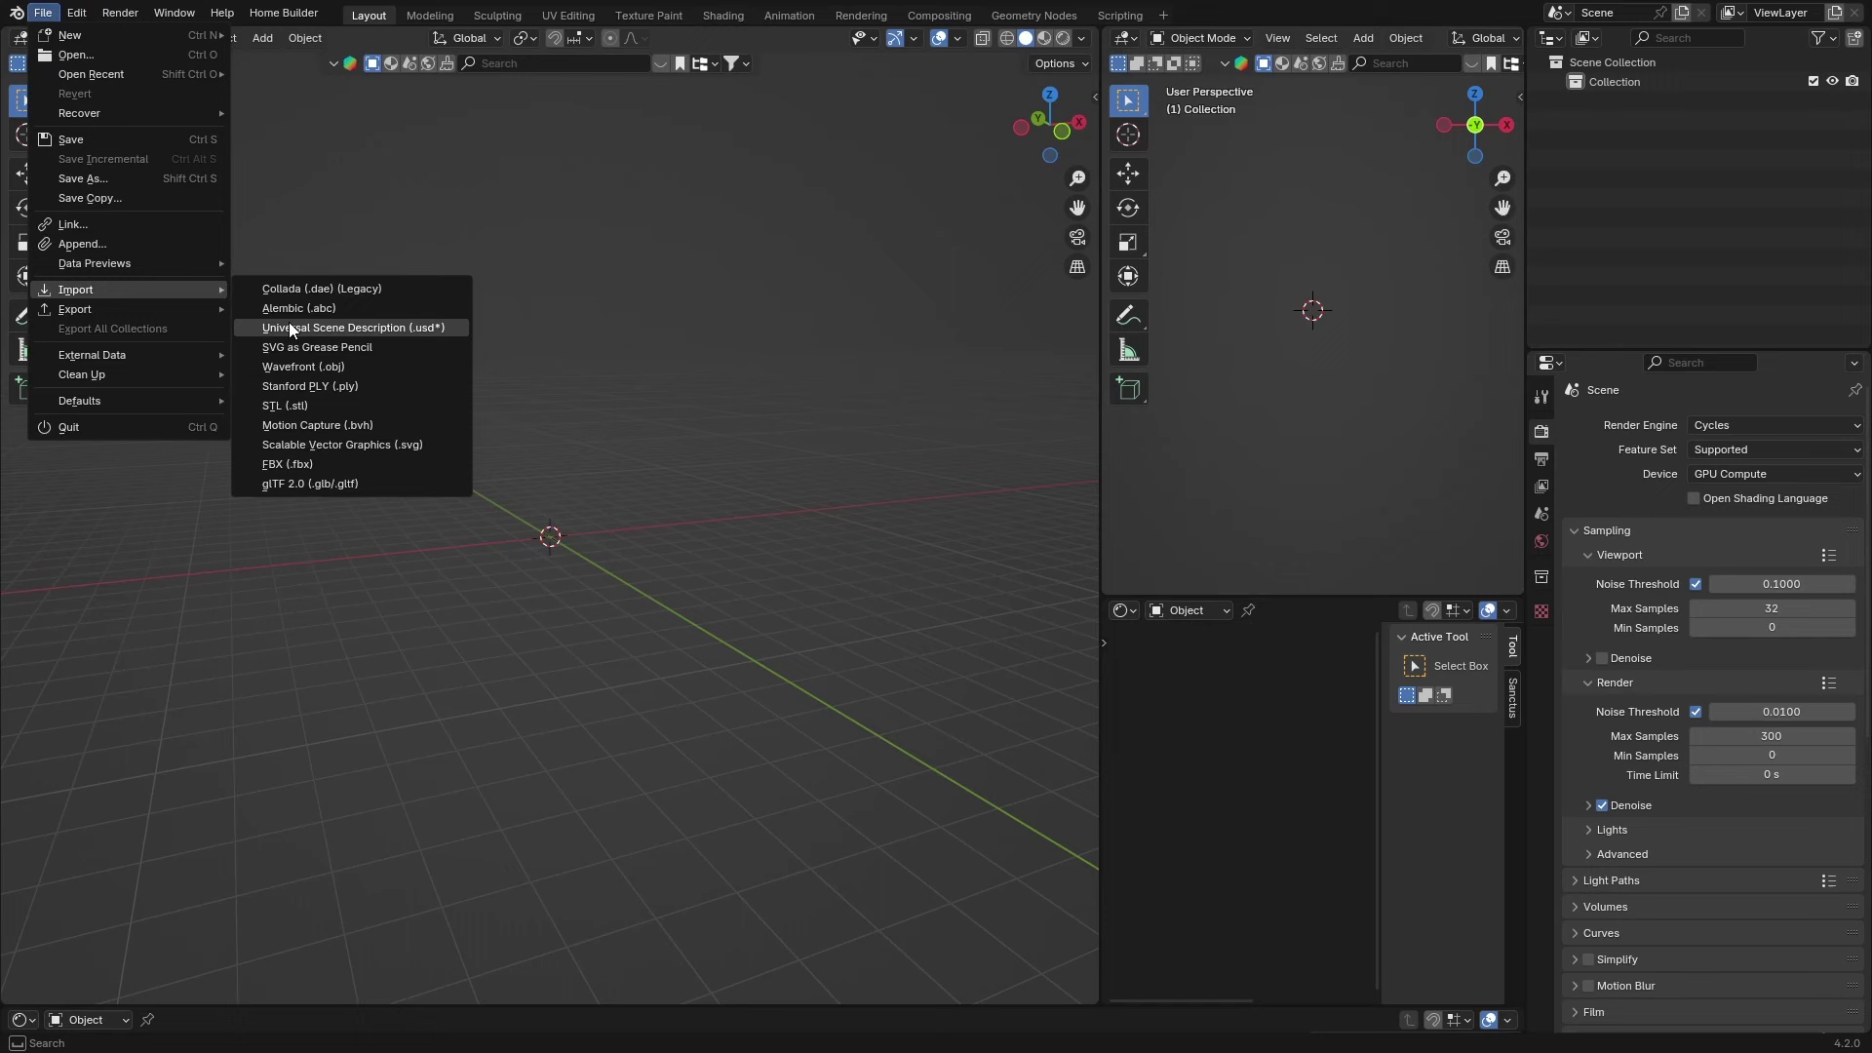
pyautogui.click(306, 464)
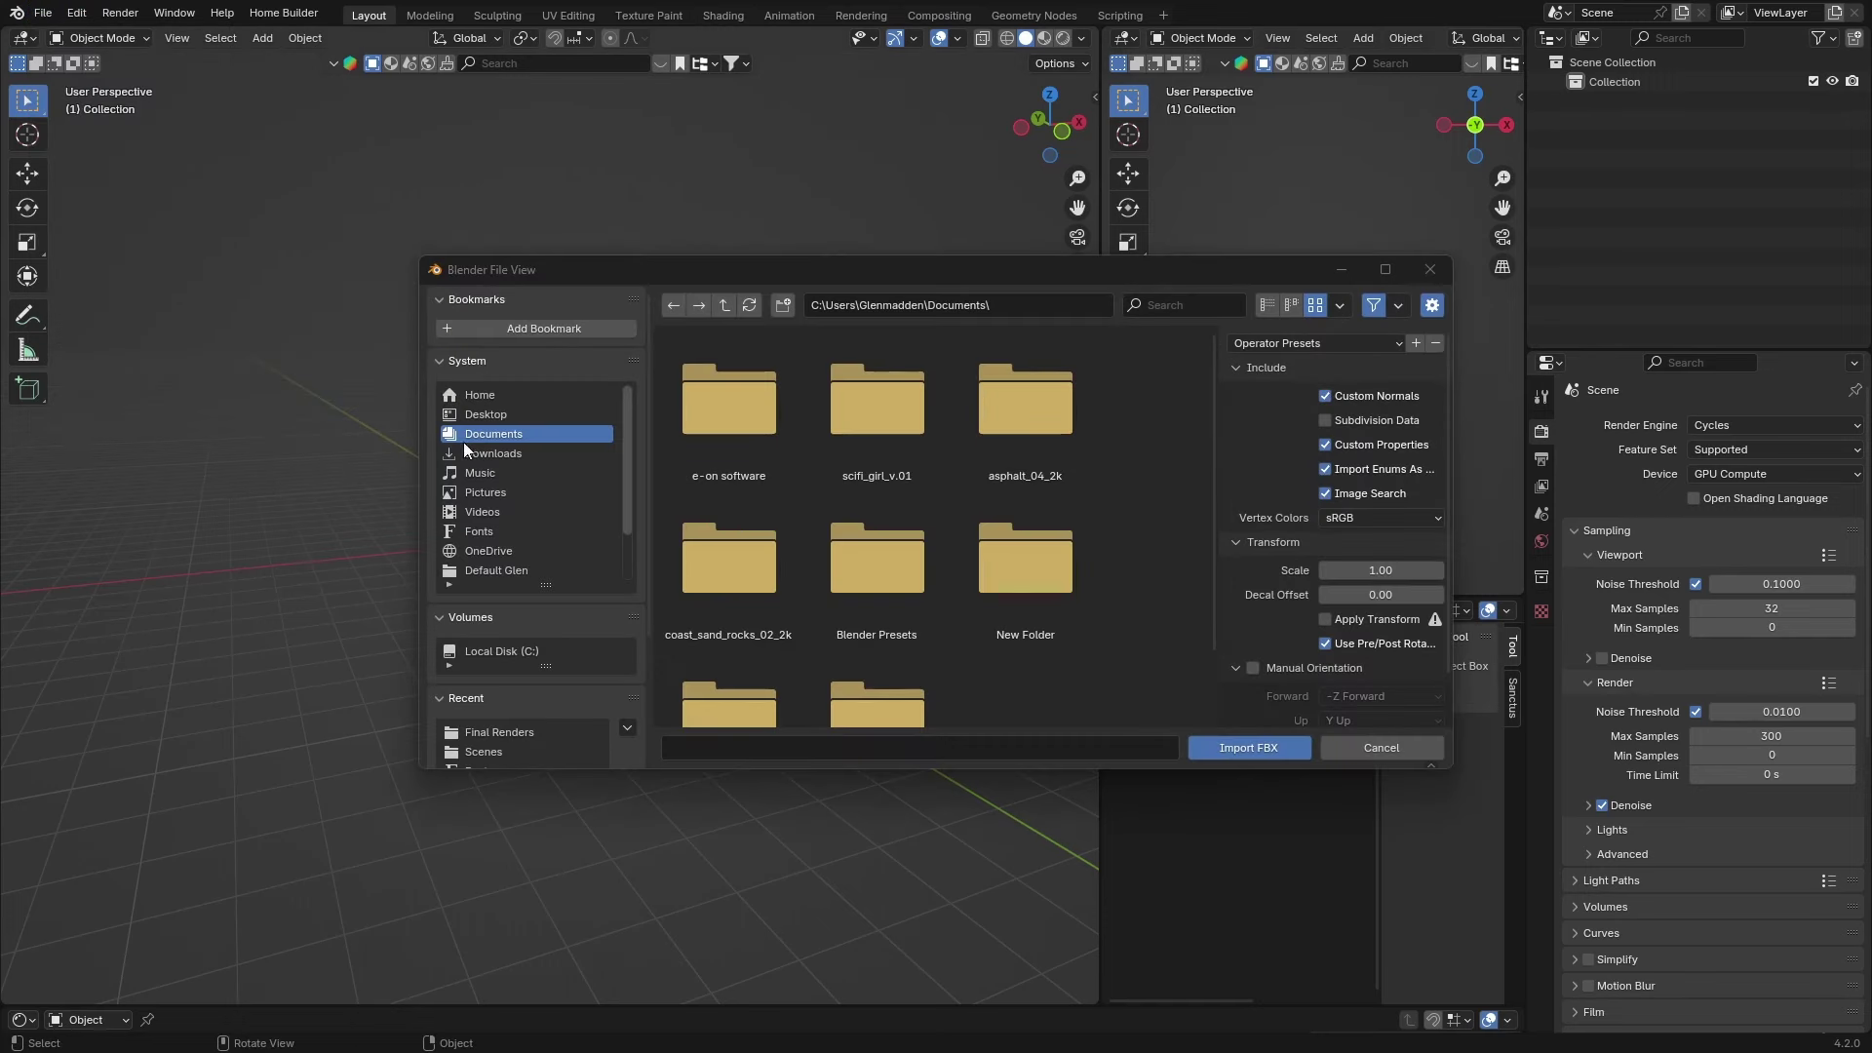
pyautogui.click(492, 453)
pyautogui.scroll(-5, 727, 585)
pyautogui.click(727, 638)
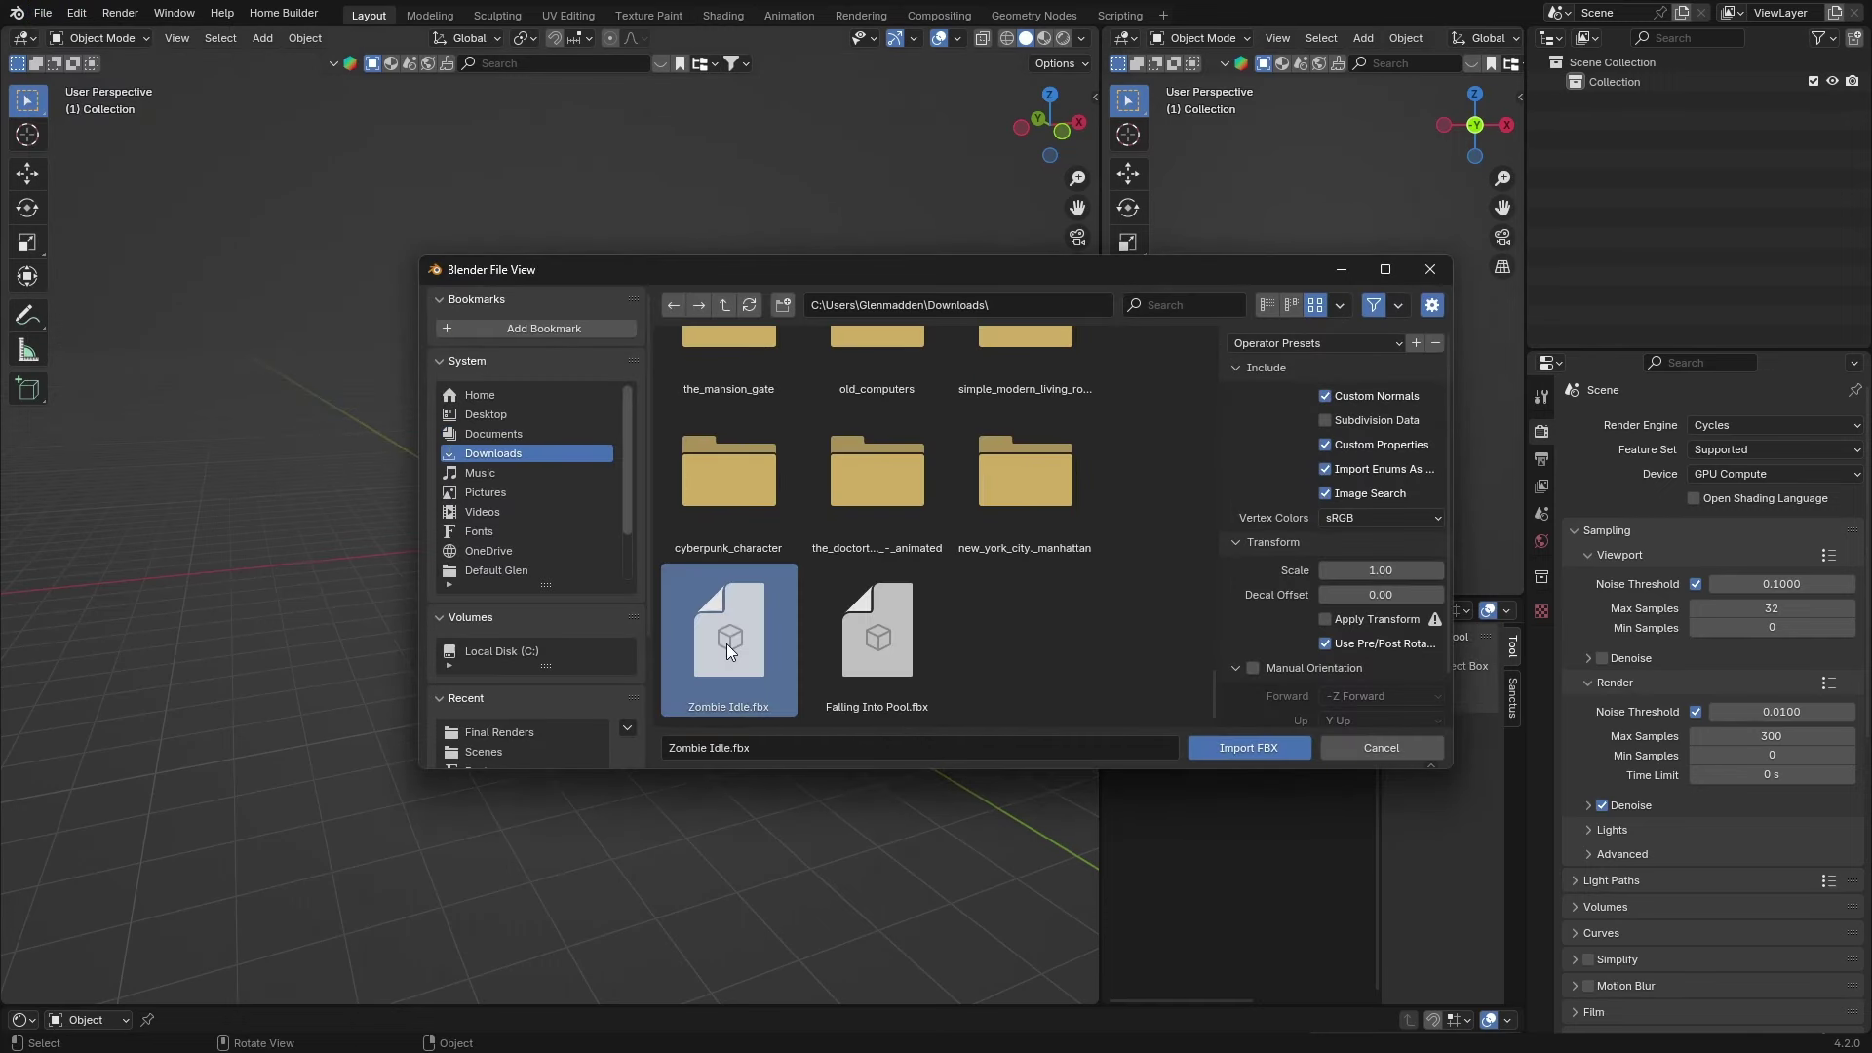
pyautogui.click(1240, 738)
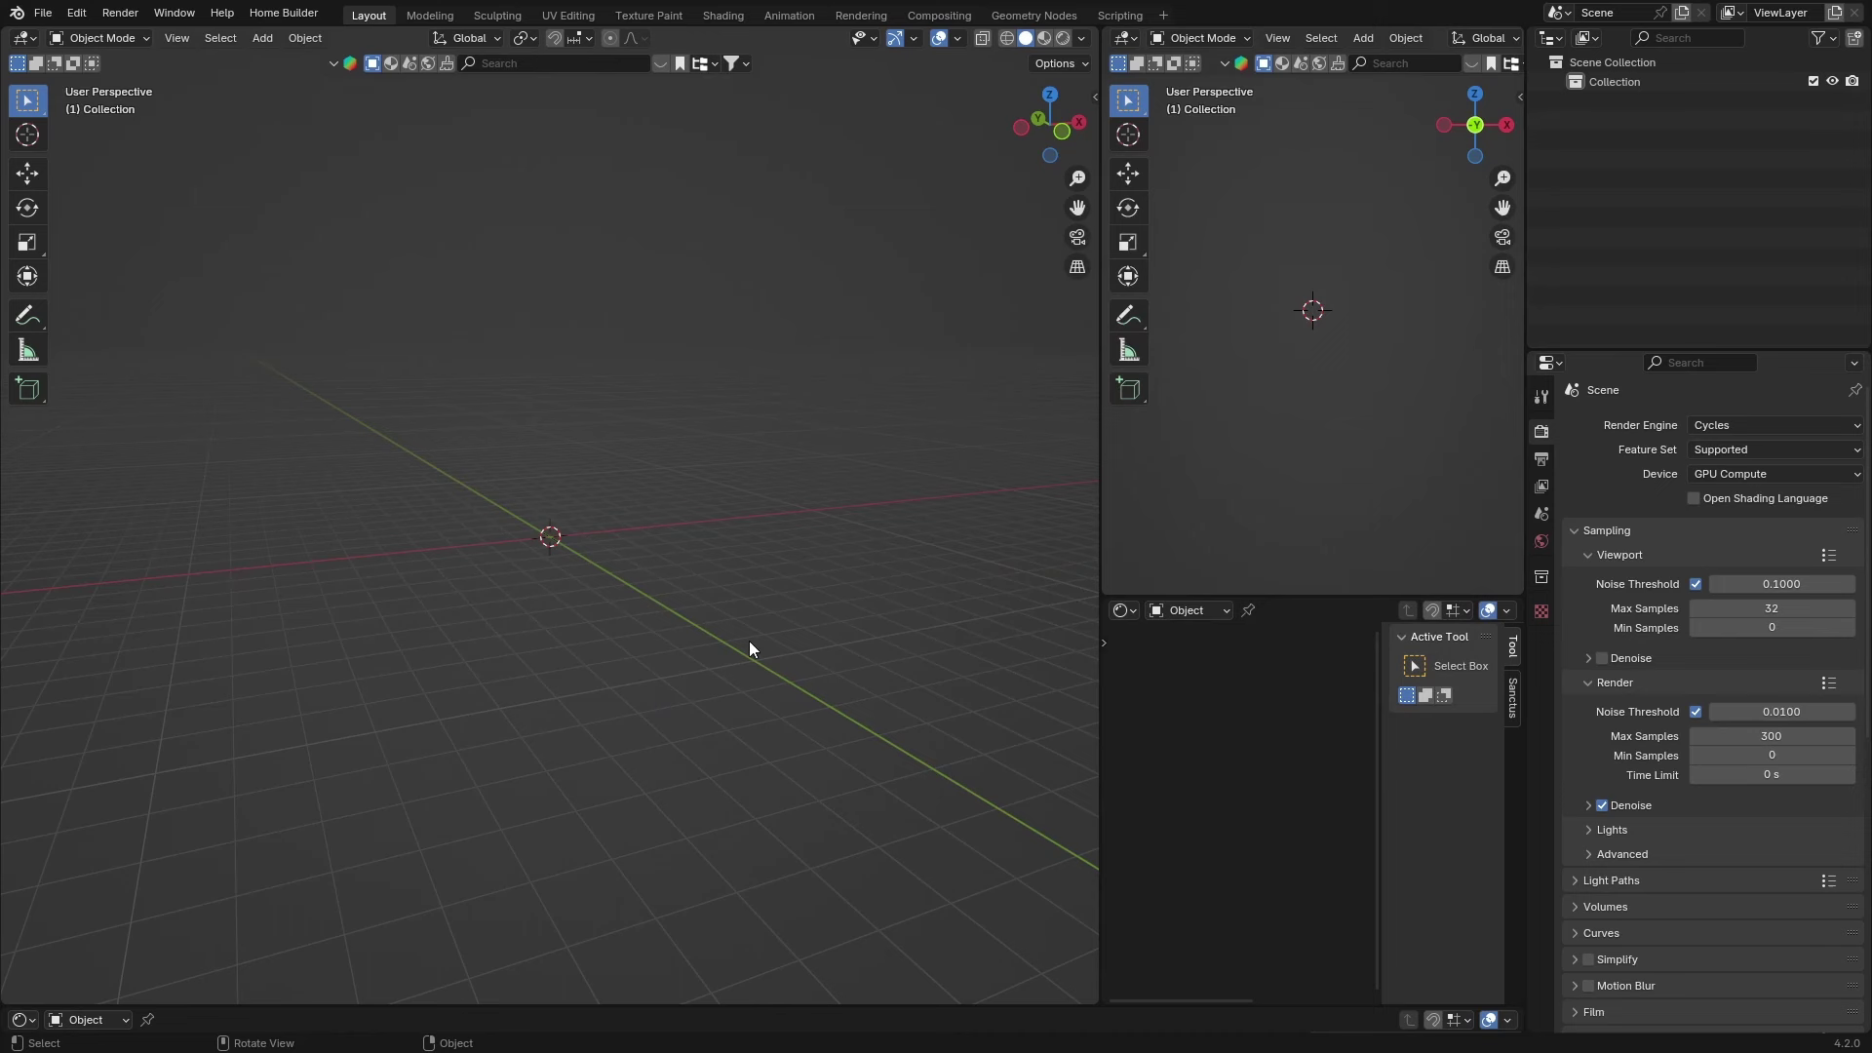
# Switch the viewport to rendered shading and orbit around the imported character
pyautogui.scroll(6, 600, 563)
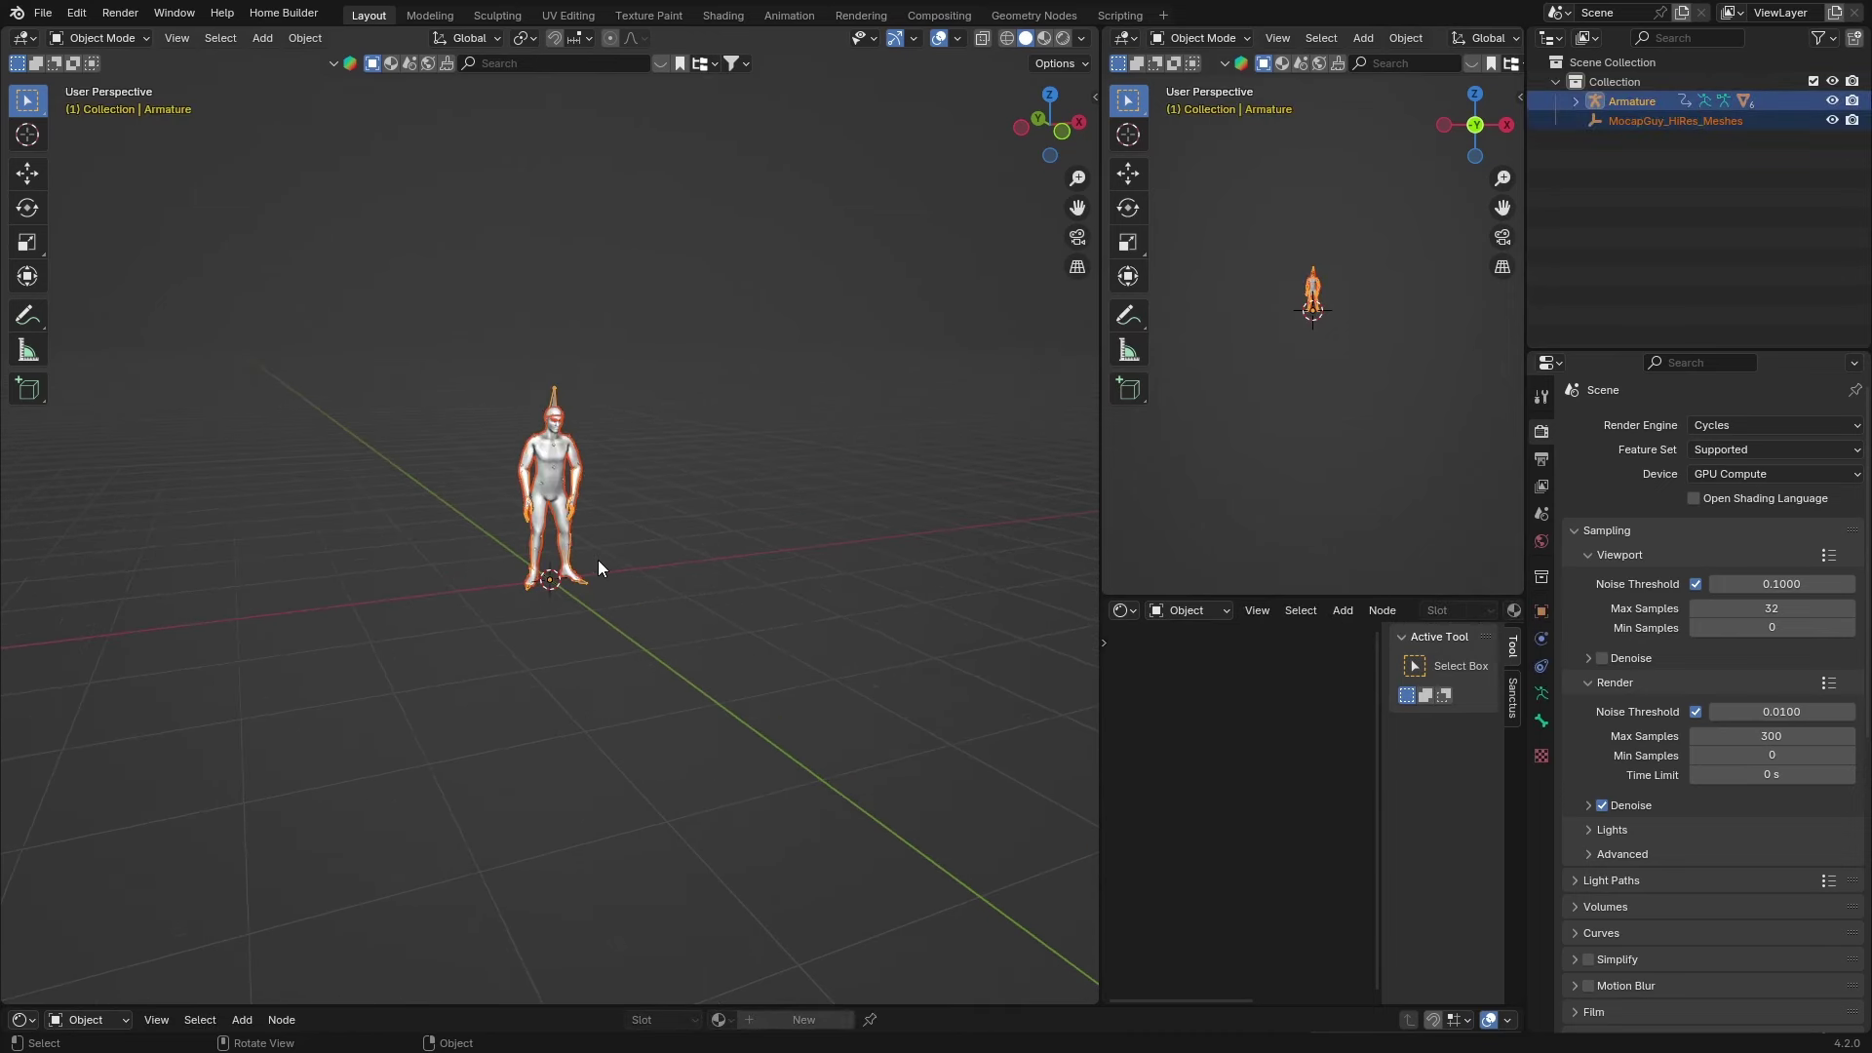
pyautogui.click(1061, 39)
pyautogui.click(739, 406)
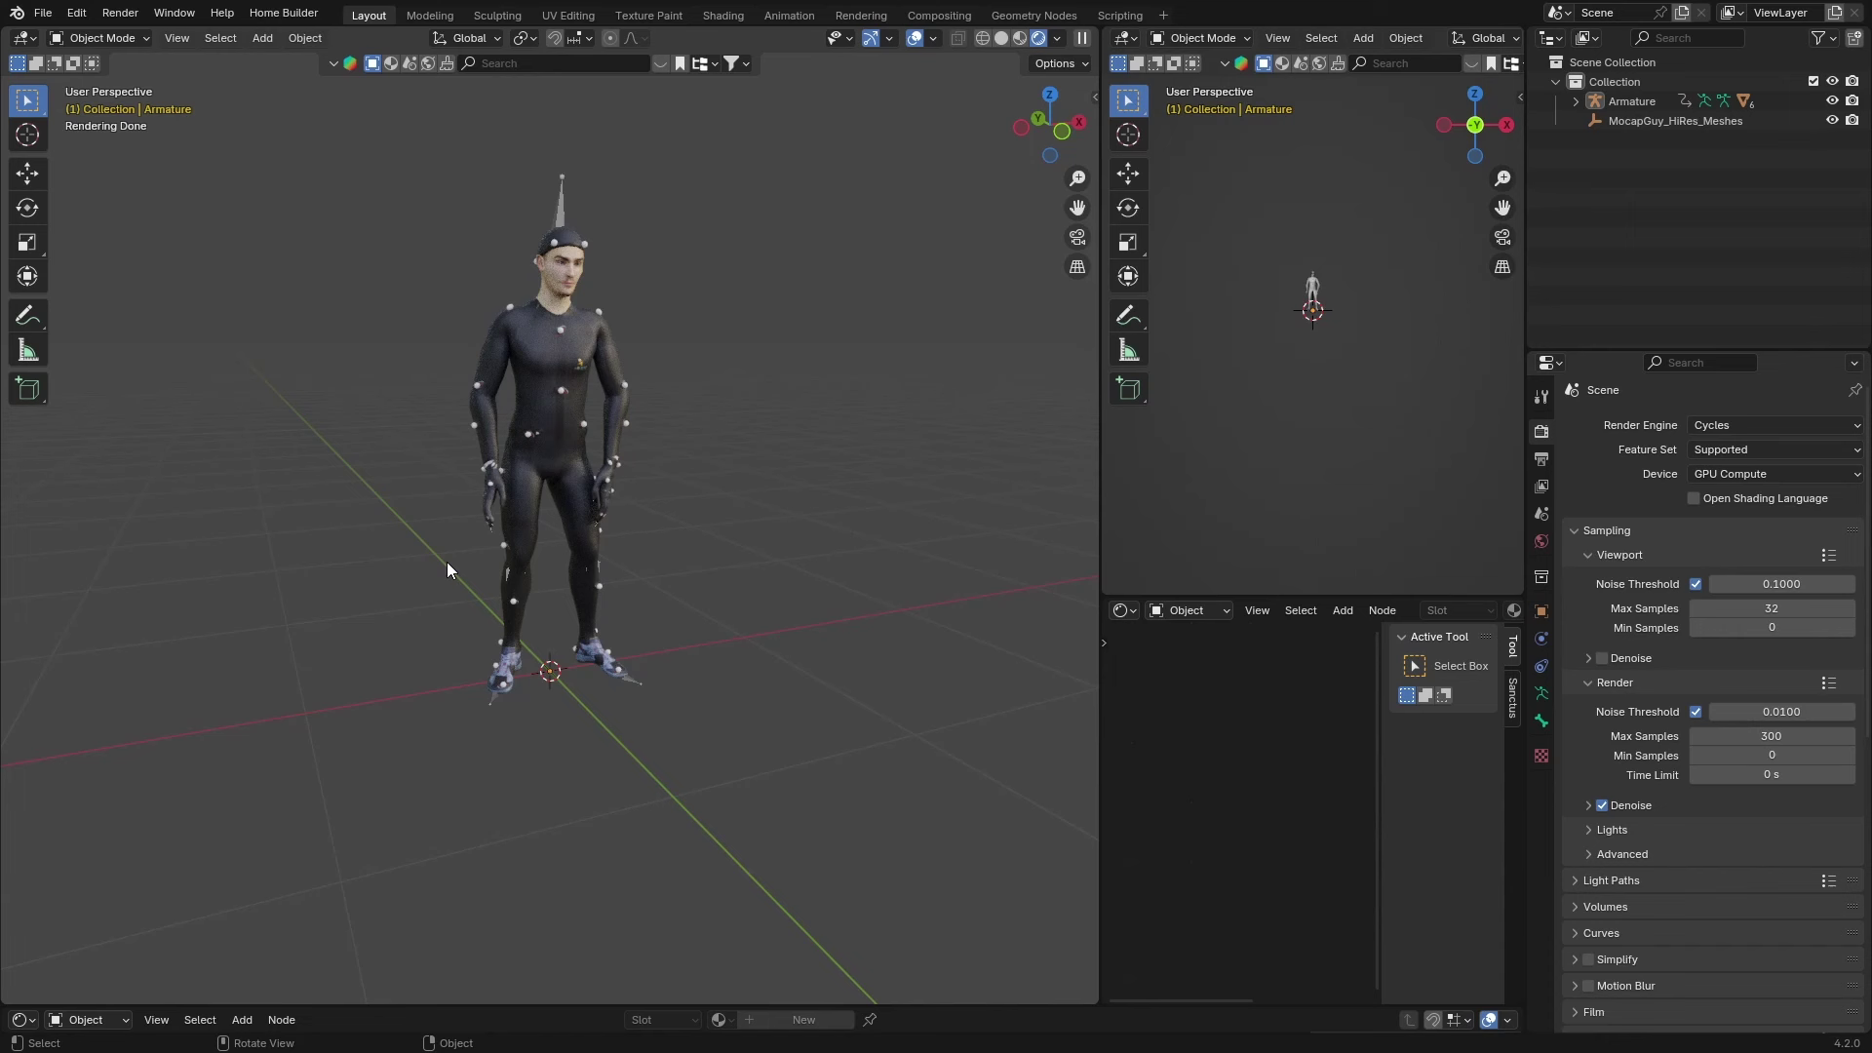
pyautogui.moveTo(447, 562); pyautogui.dragTo(382, 571, button='middle')
pyautogui.scroll(-5, 382, 571)
# Select the character's body mesh and bring up the Add menu
pyautogui.moveTo(653, 341); pyautogui.dragTo(474, 592)
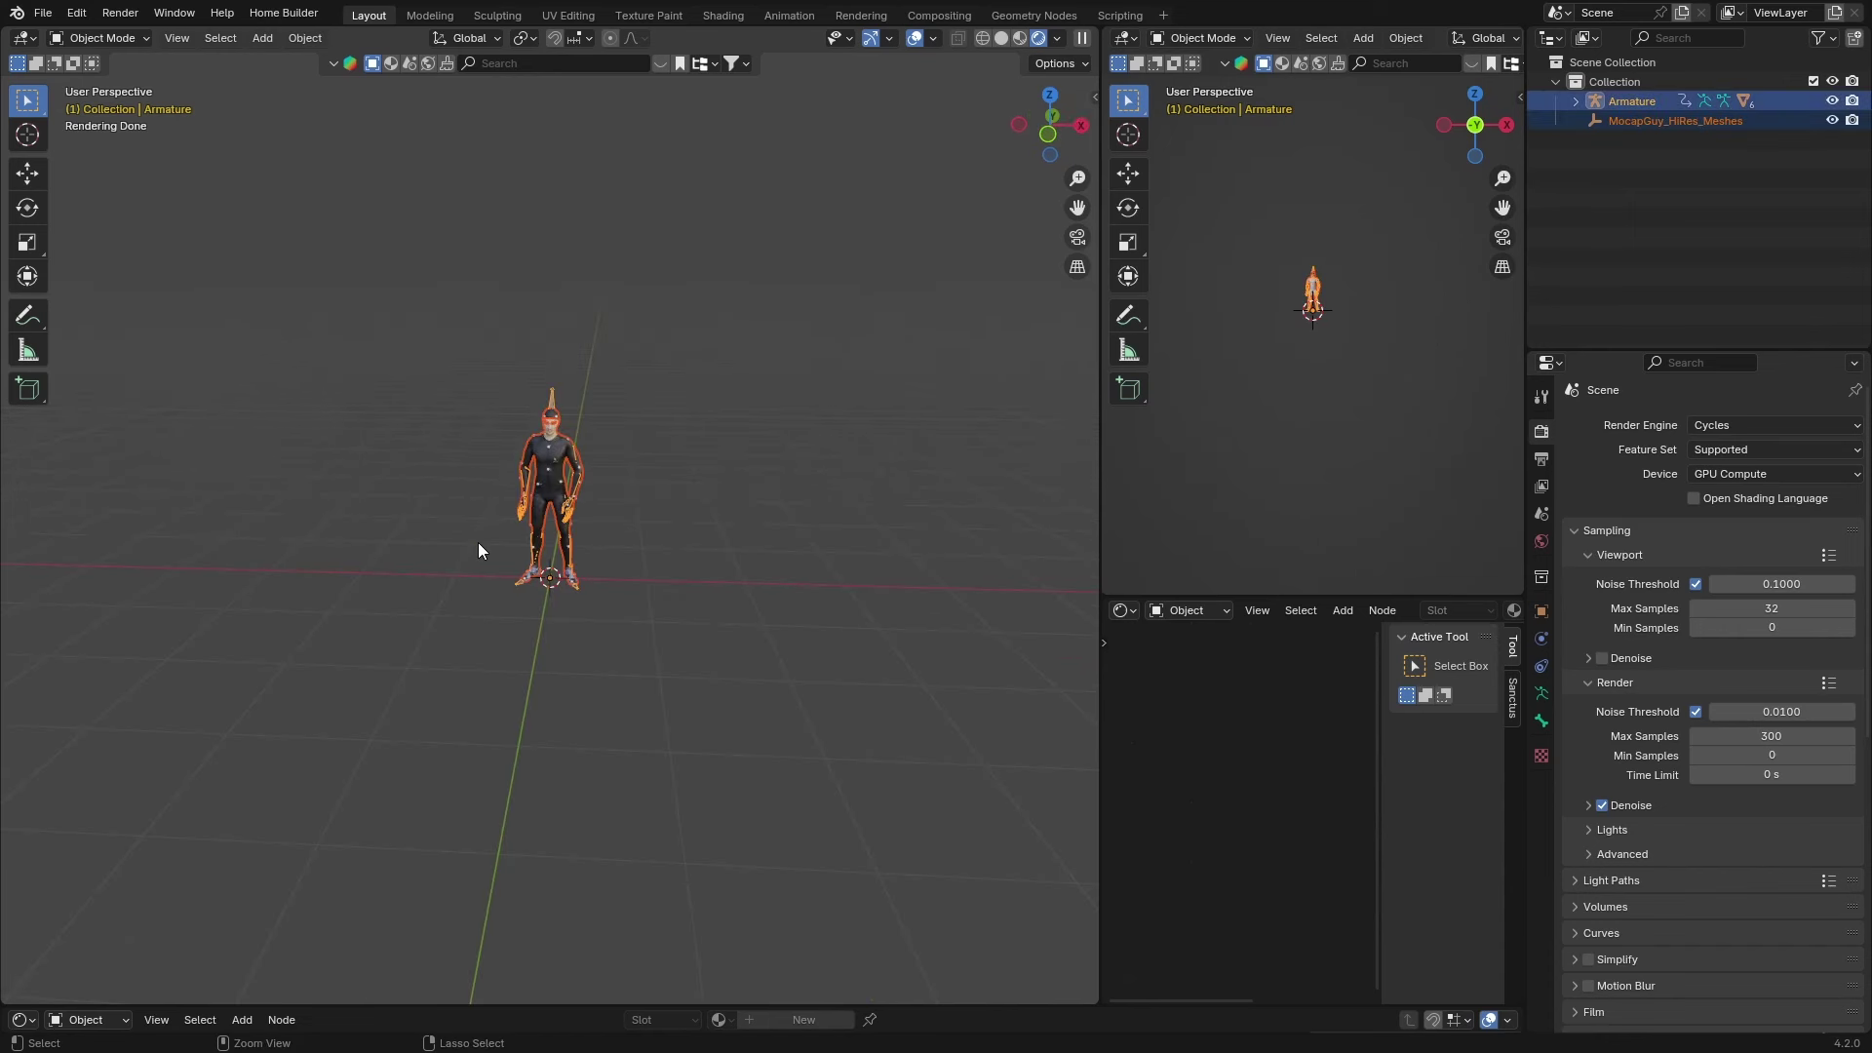
pyautogui.keyDown('ctrl'); pyautogui.click(546, 546); pyautogui.keyUp('ctrl')
pyautogui.hotkey('shift', 'a')
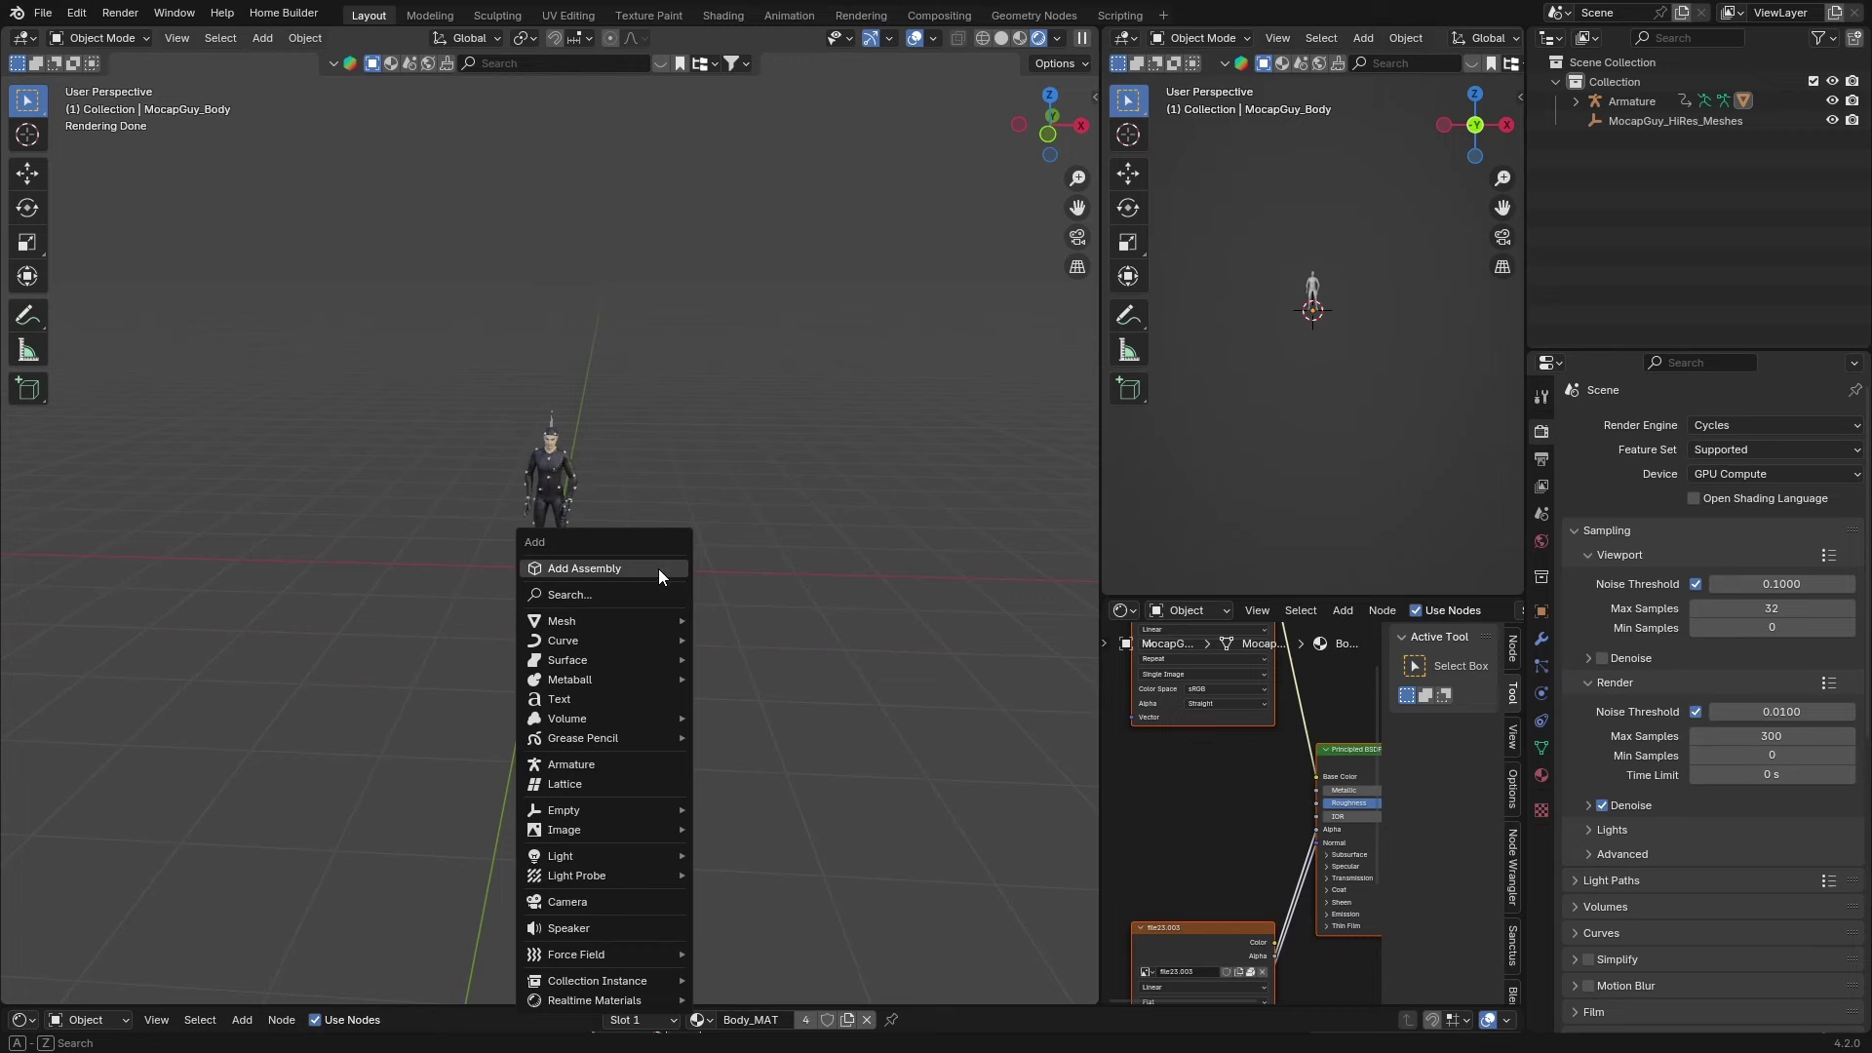
# Add a plane mesh and scale it up into a wide ground
pyautogui.moveTo(587, 616)
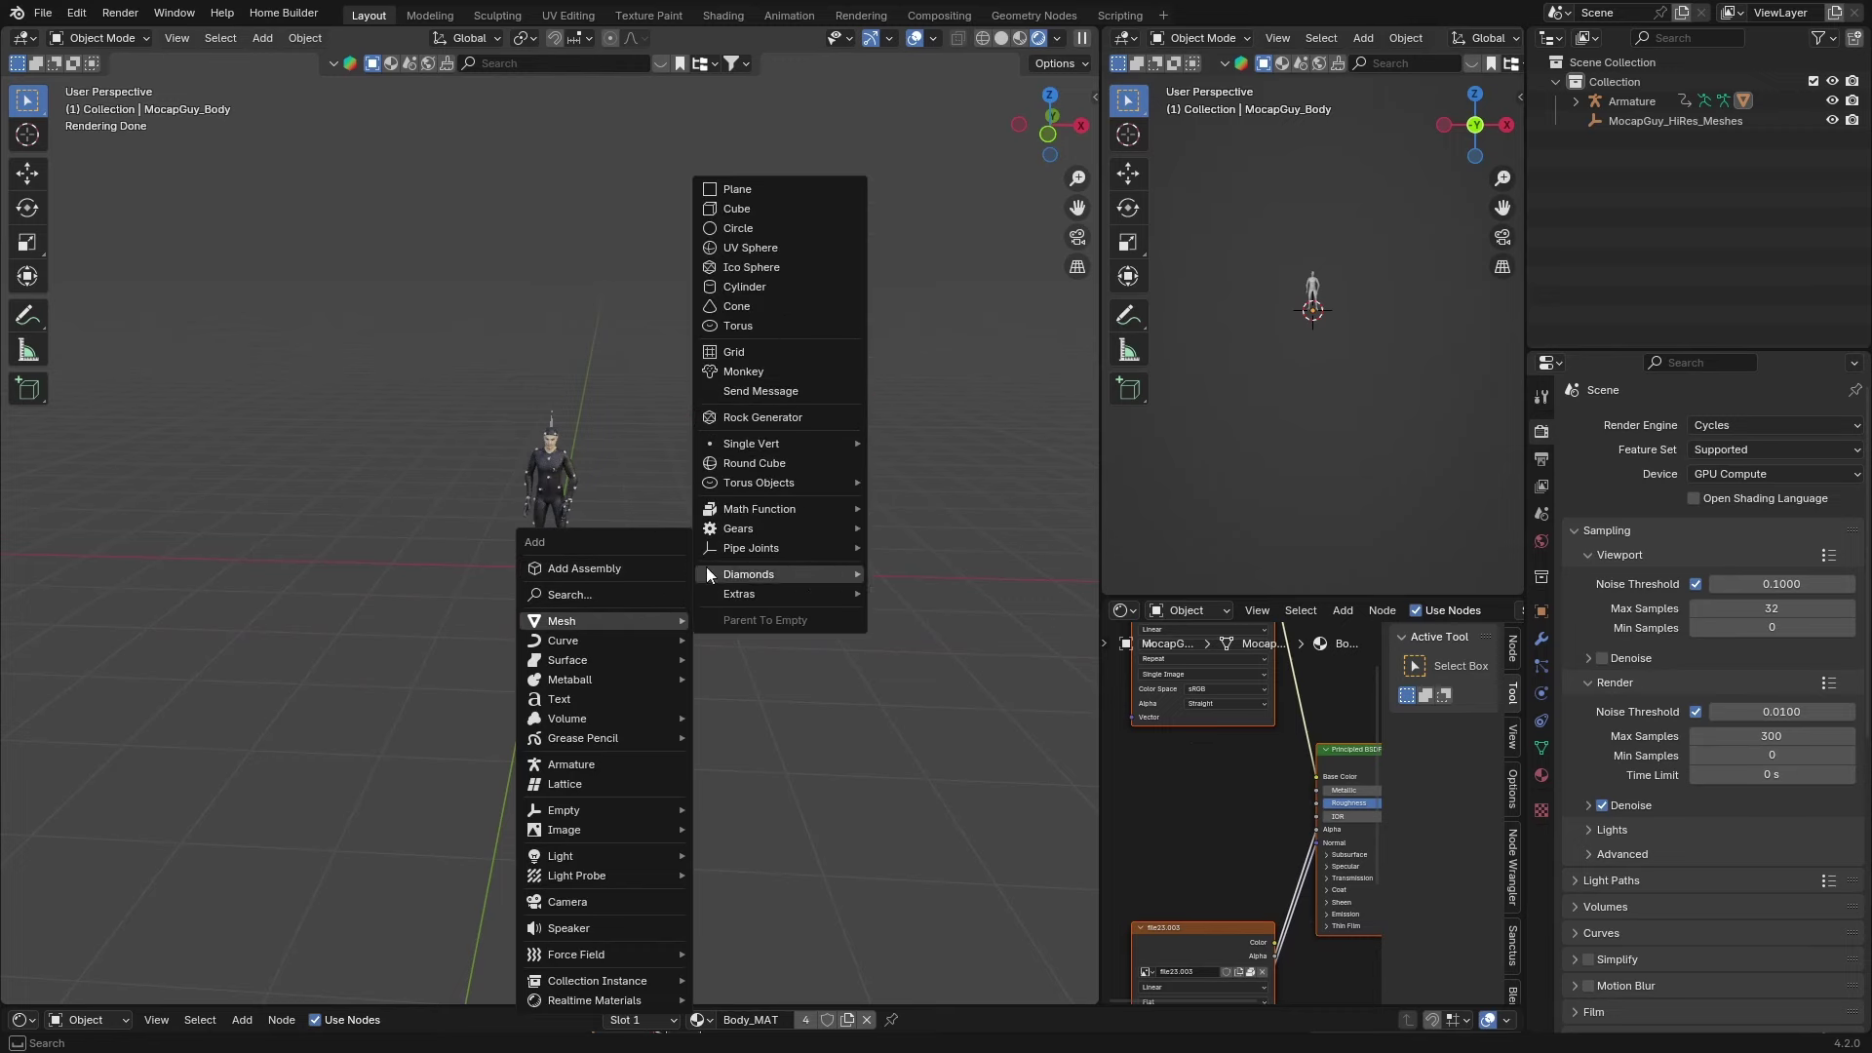
pyautogui.click(761, 188)
pyautogui.press('s')
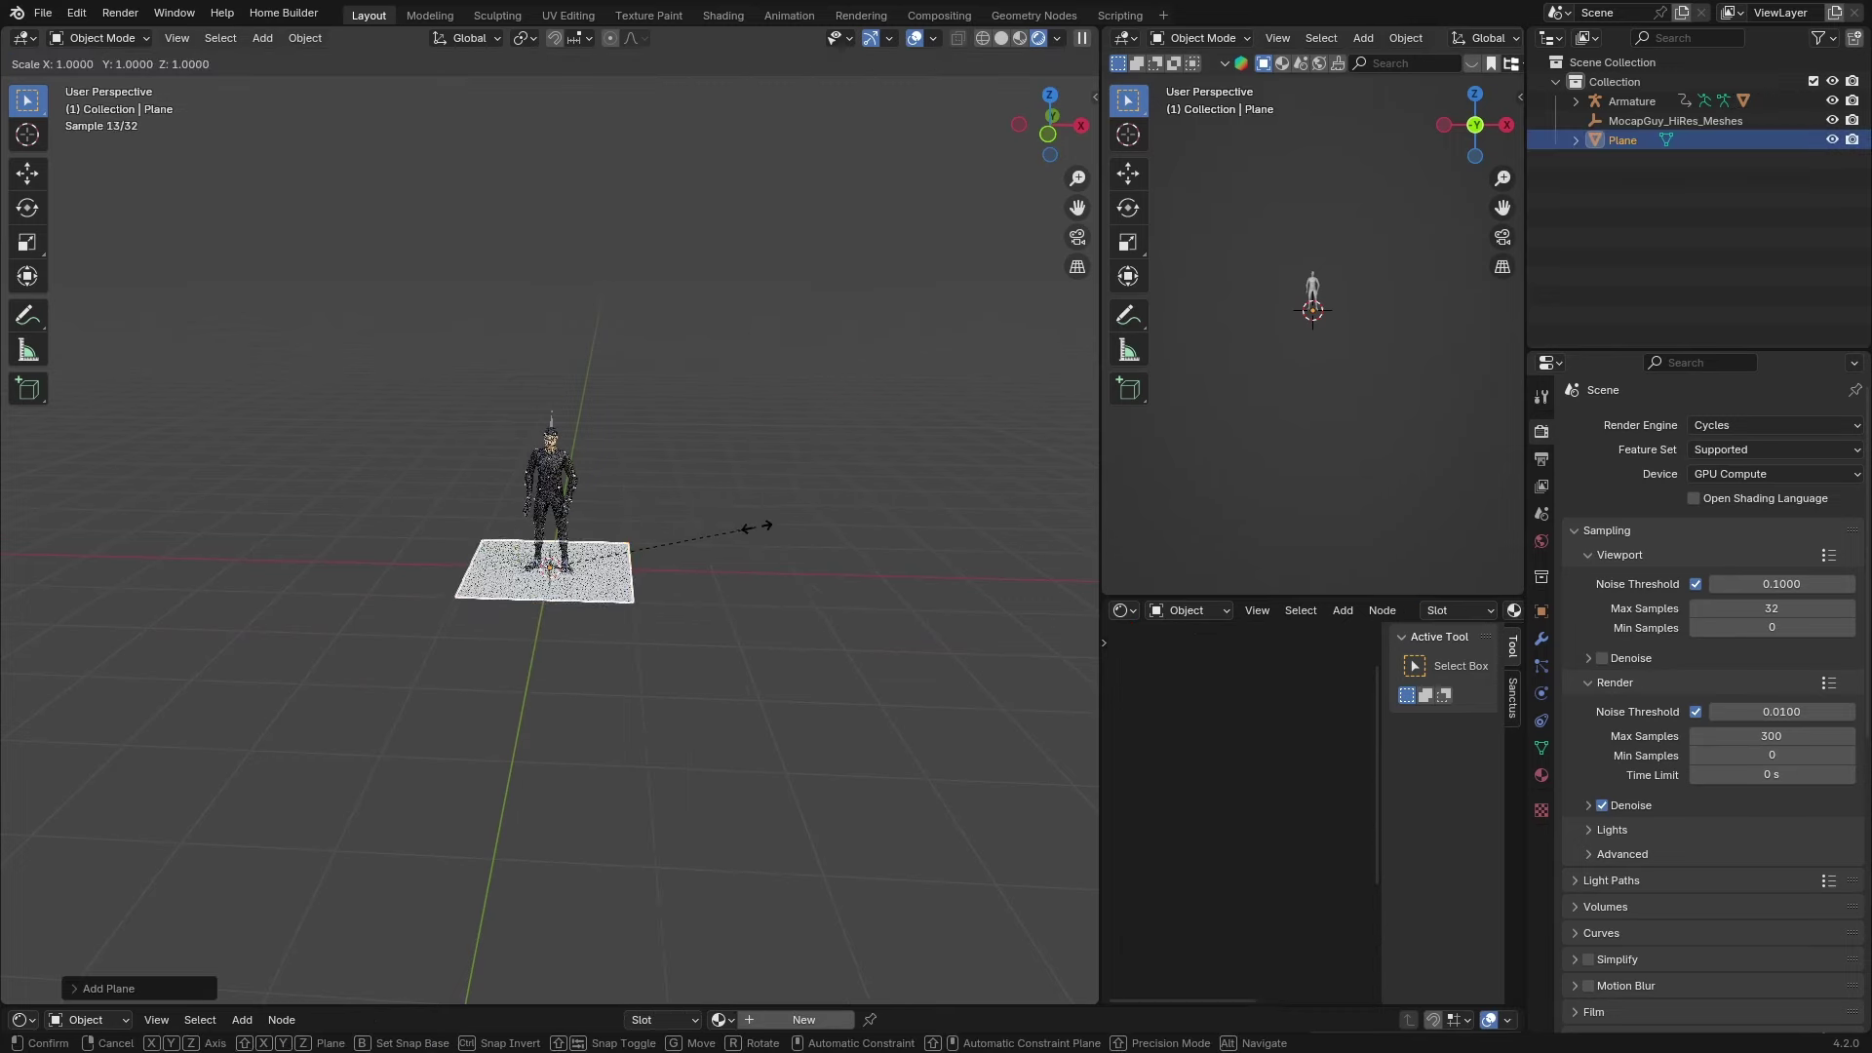
pyautogui.click(117, 192)
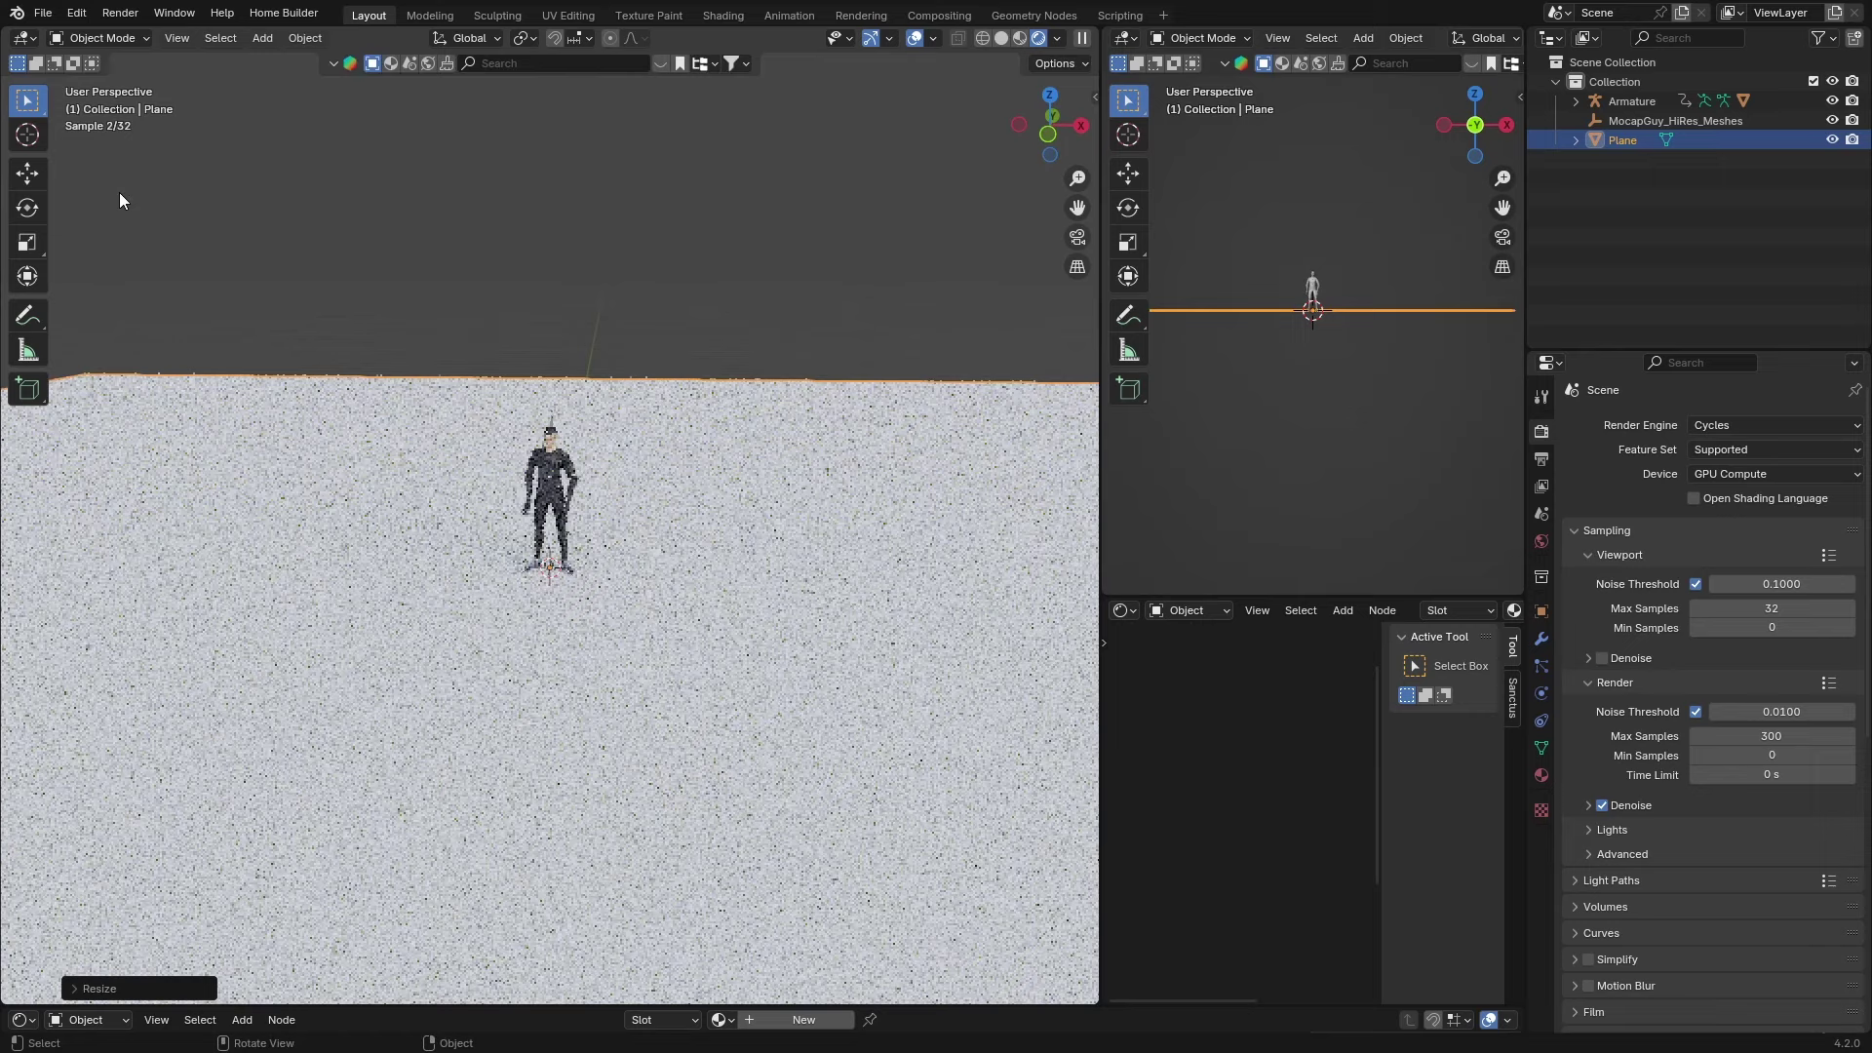
pyautogui.scroll(-3, 597, 716)
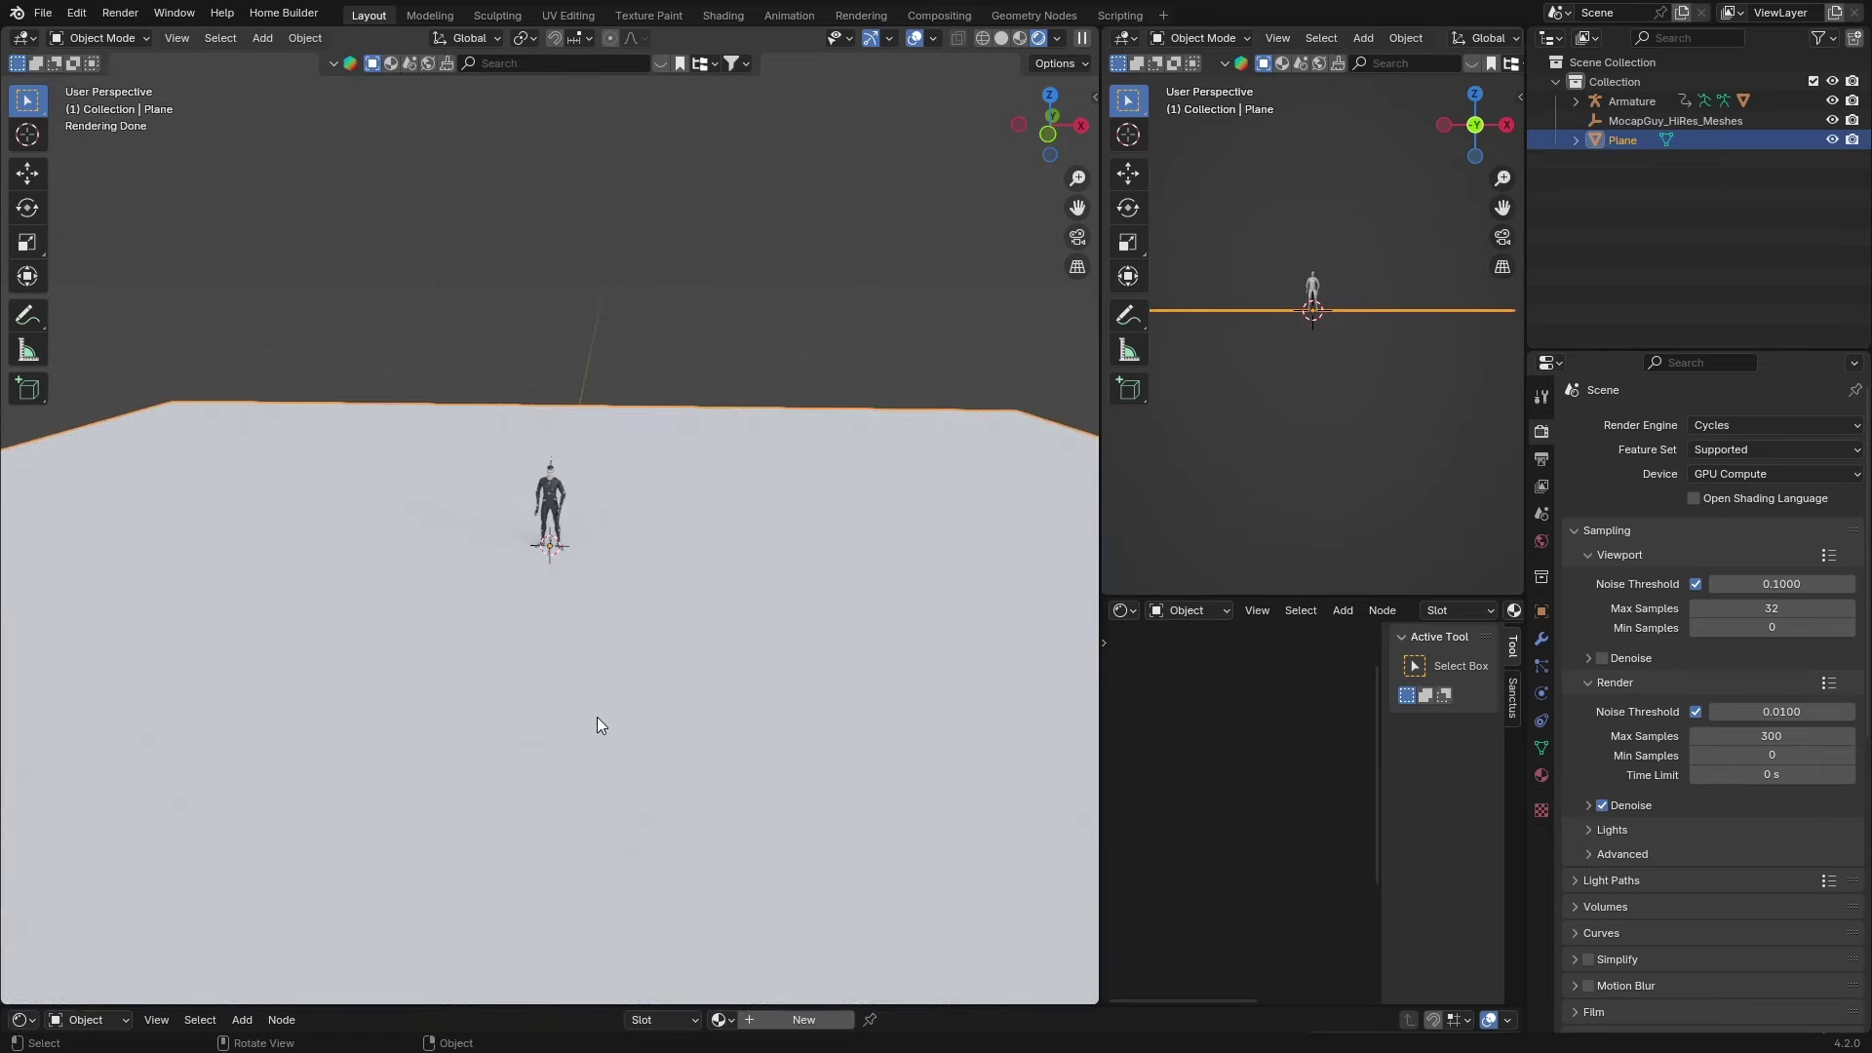
# In the Geometry Nodes workspace, create a new node tree for the plane
pyautogui.click(1010, 15)
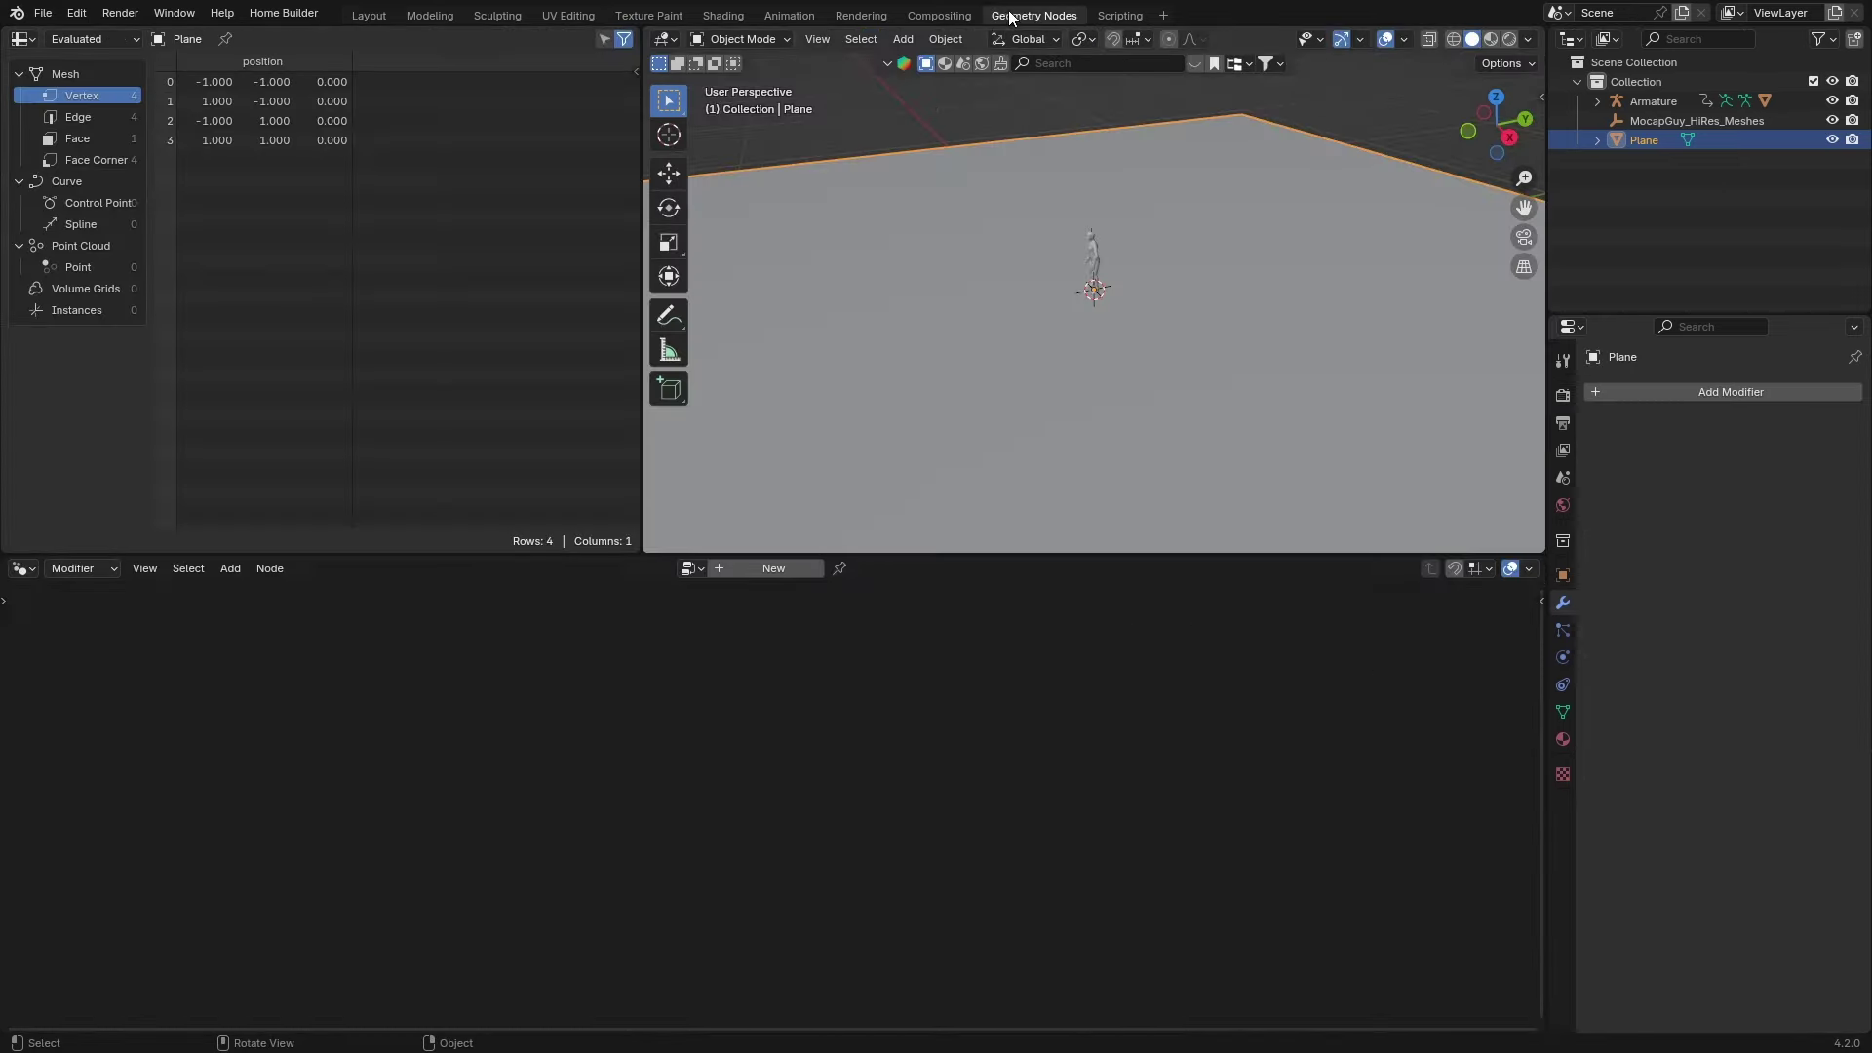
pyautogui.moveTo(979, 411); pyautogui.dragTo(938, 355, button='middle')
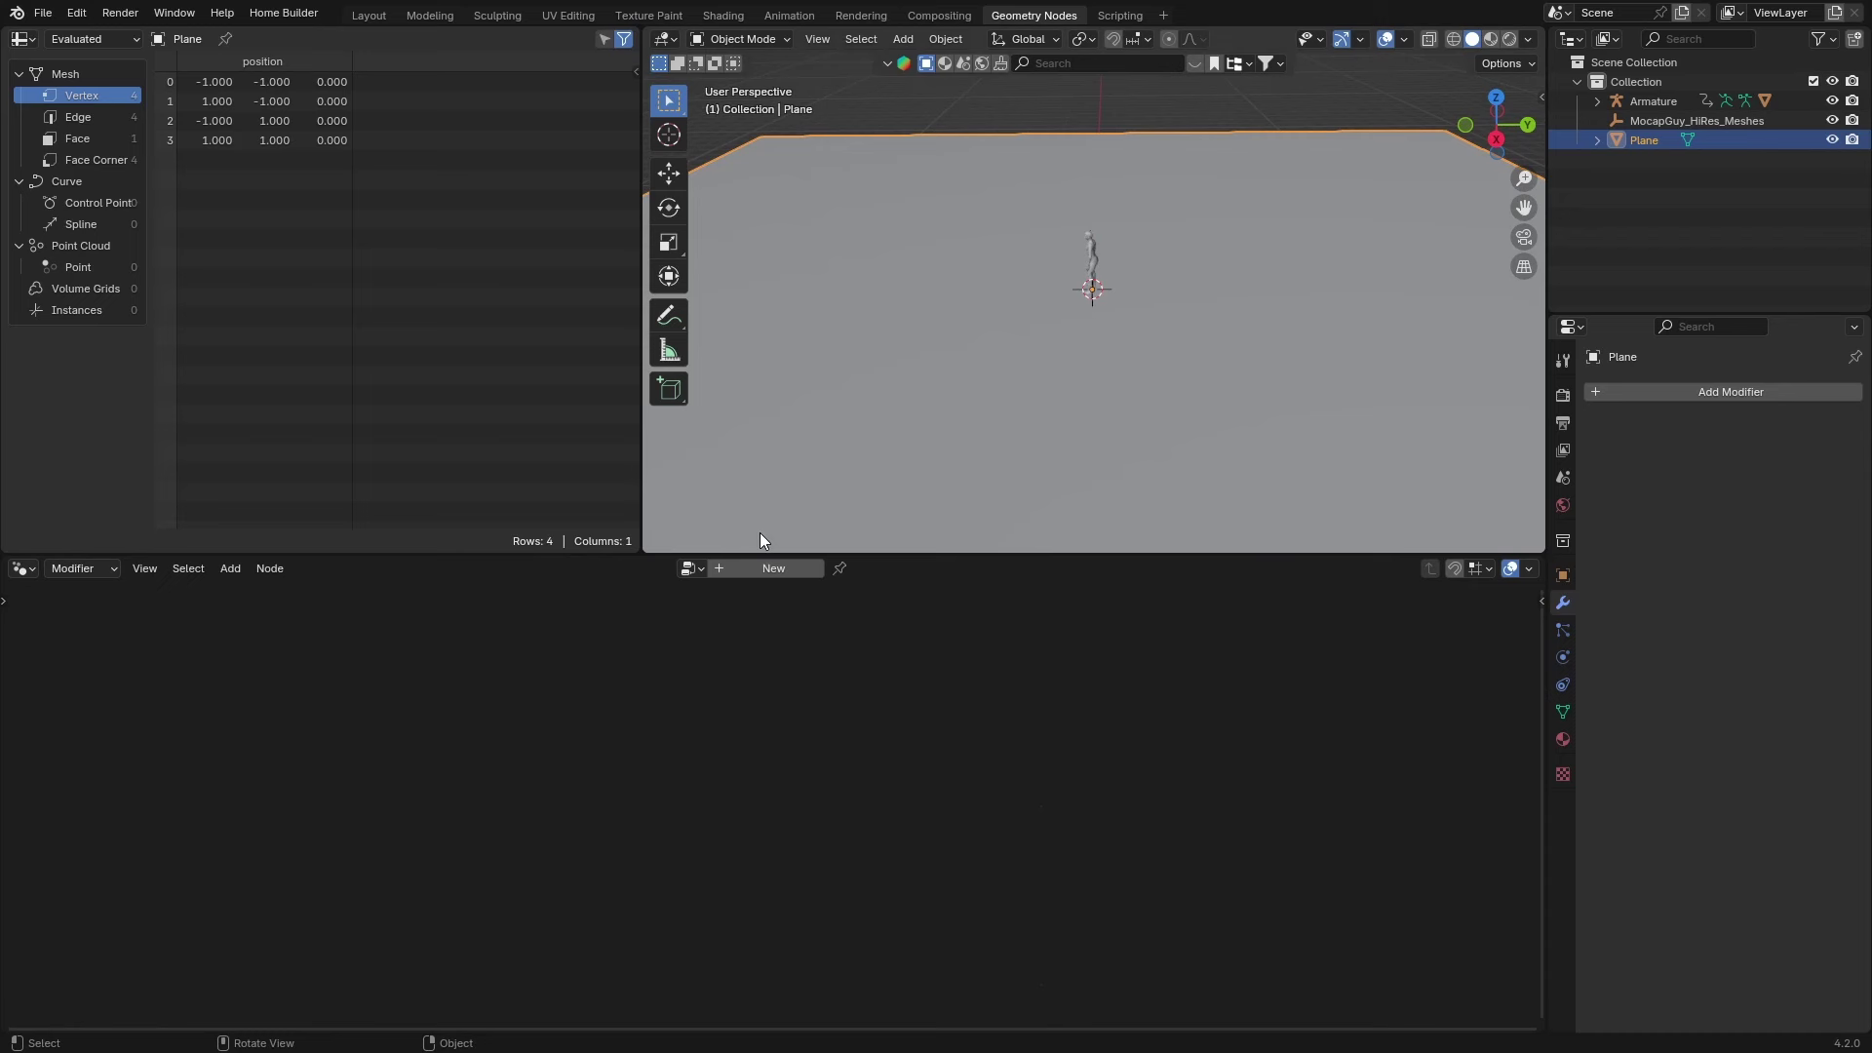
pyautogui.click(757, 570)
pyautogui.moveTo(287, 828); pyautogui.dragTo(373, 784, button='middle')
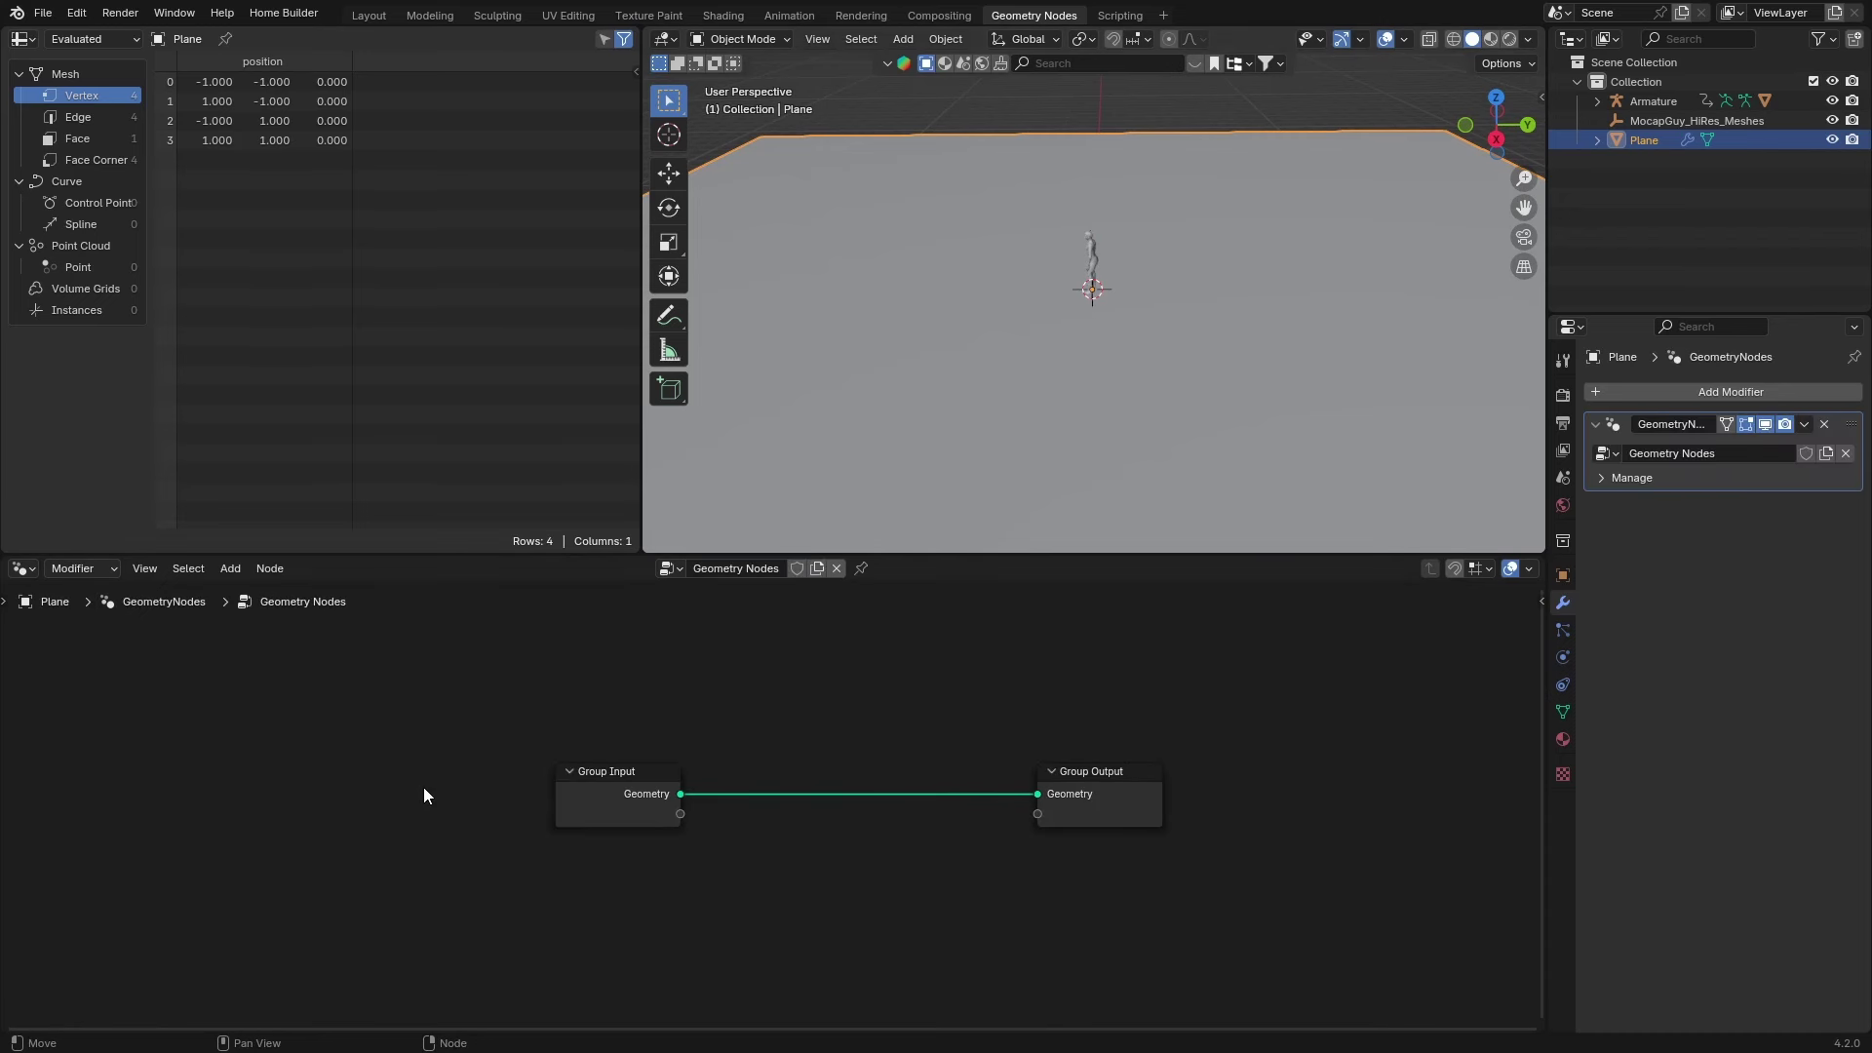
# Add a Distribute Points on Faces node by searching 'di'
pyautogui.hotkey('shift', 'a')
pyautogui.write('d')
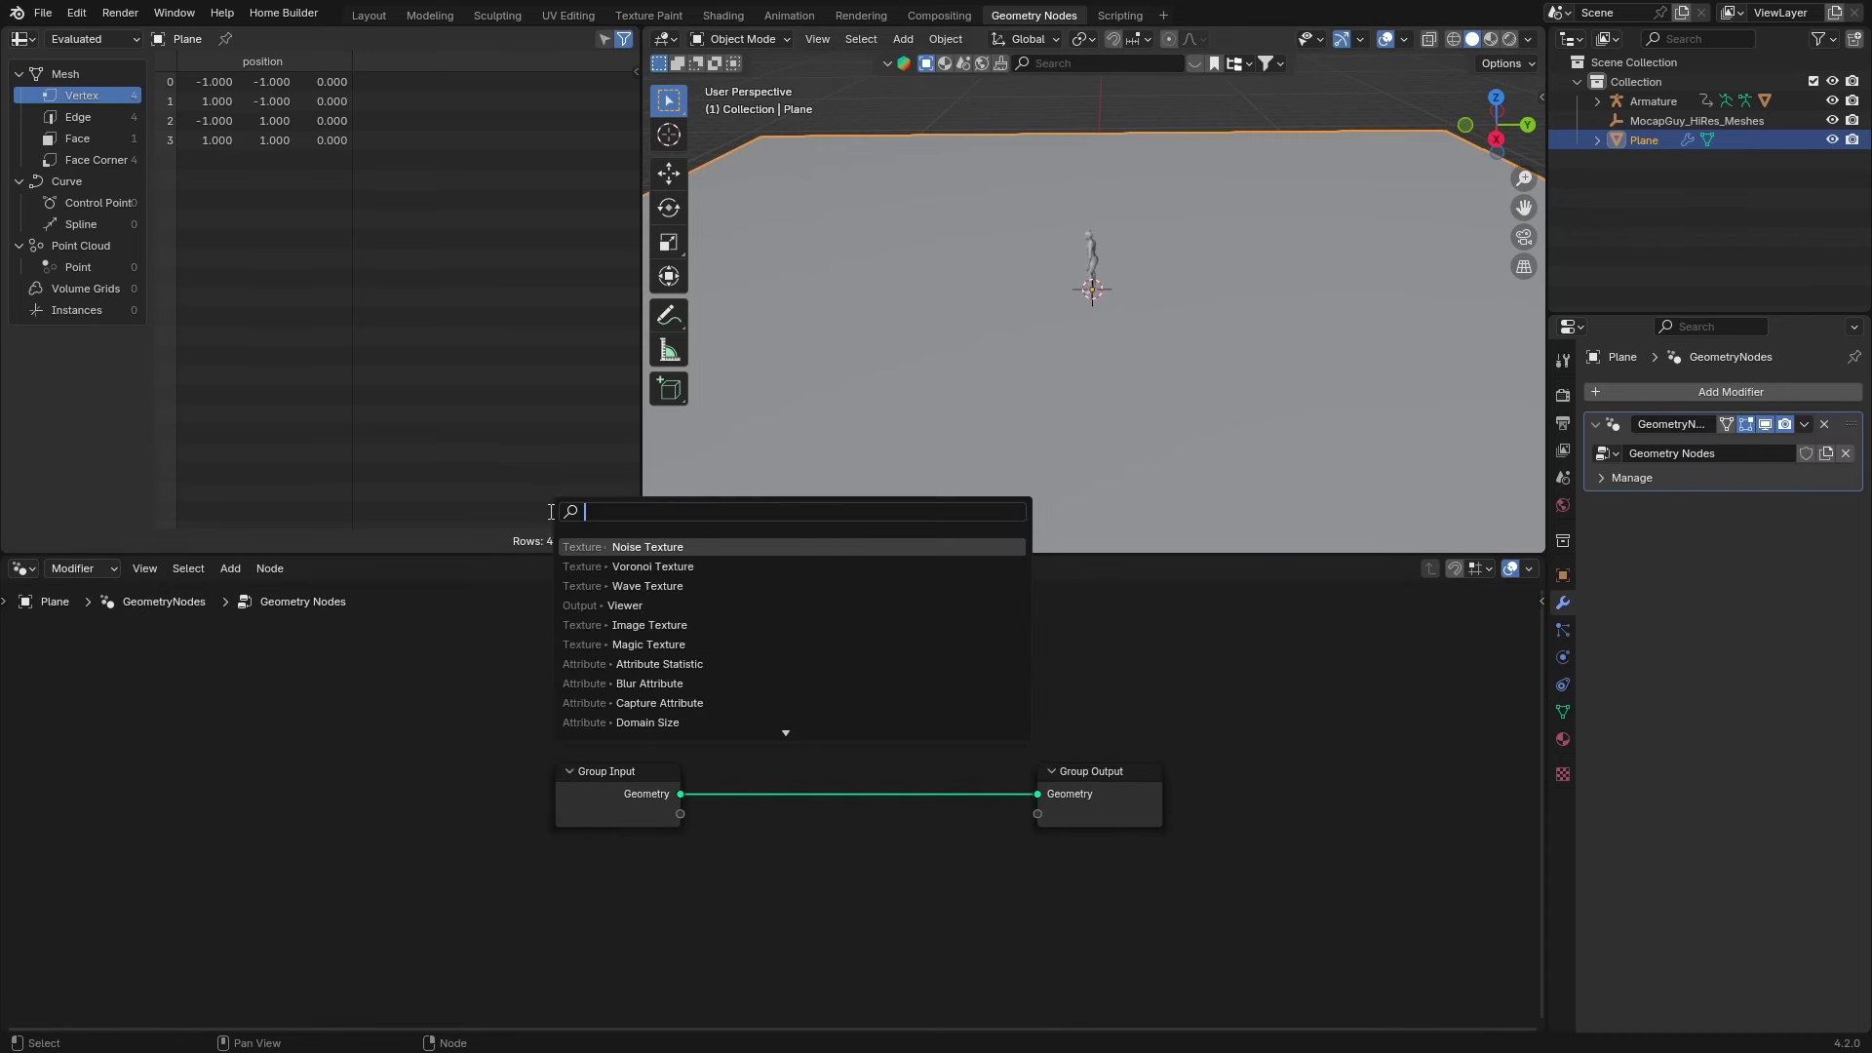
pyautogui.write('i')
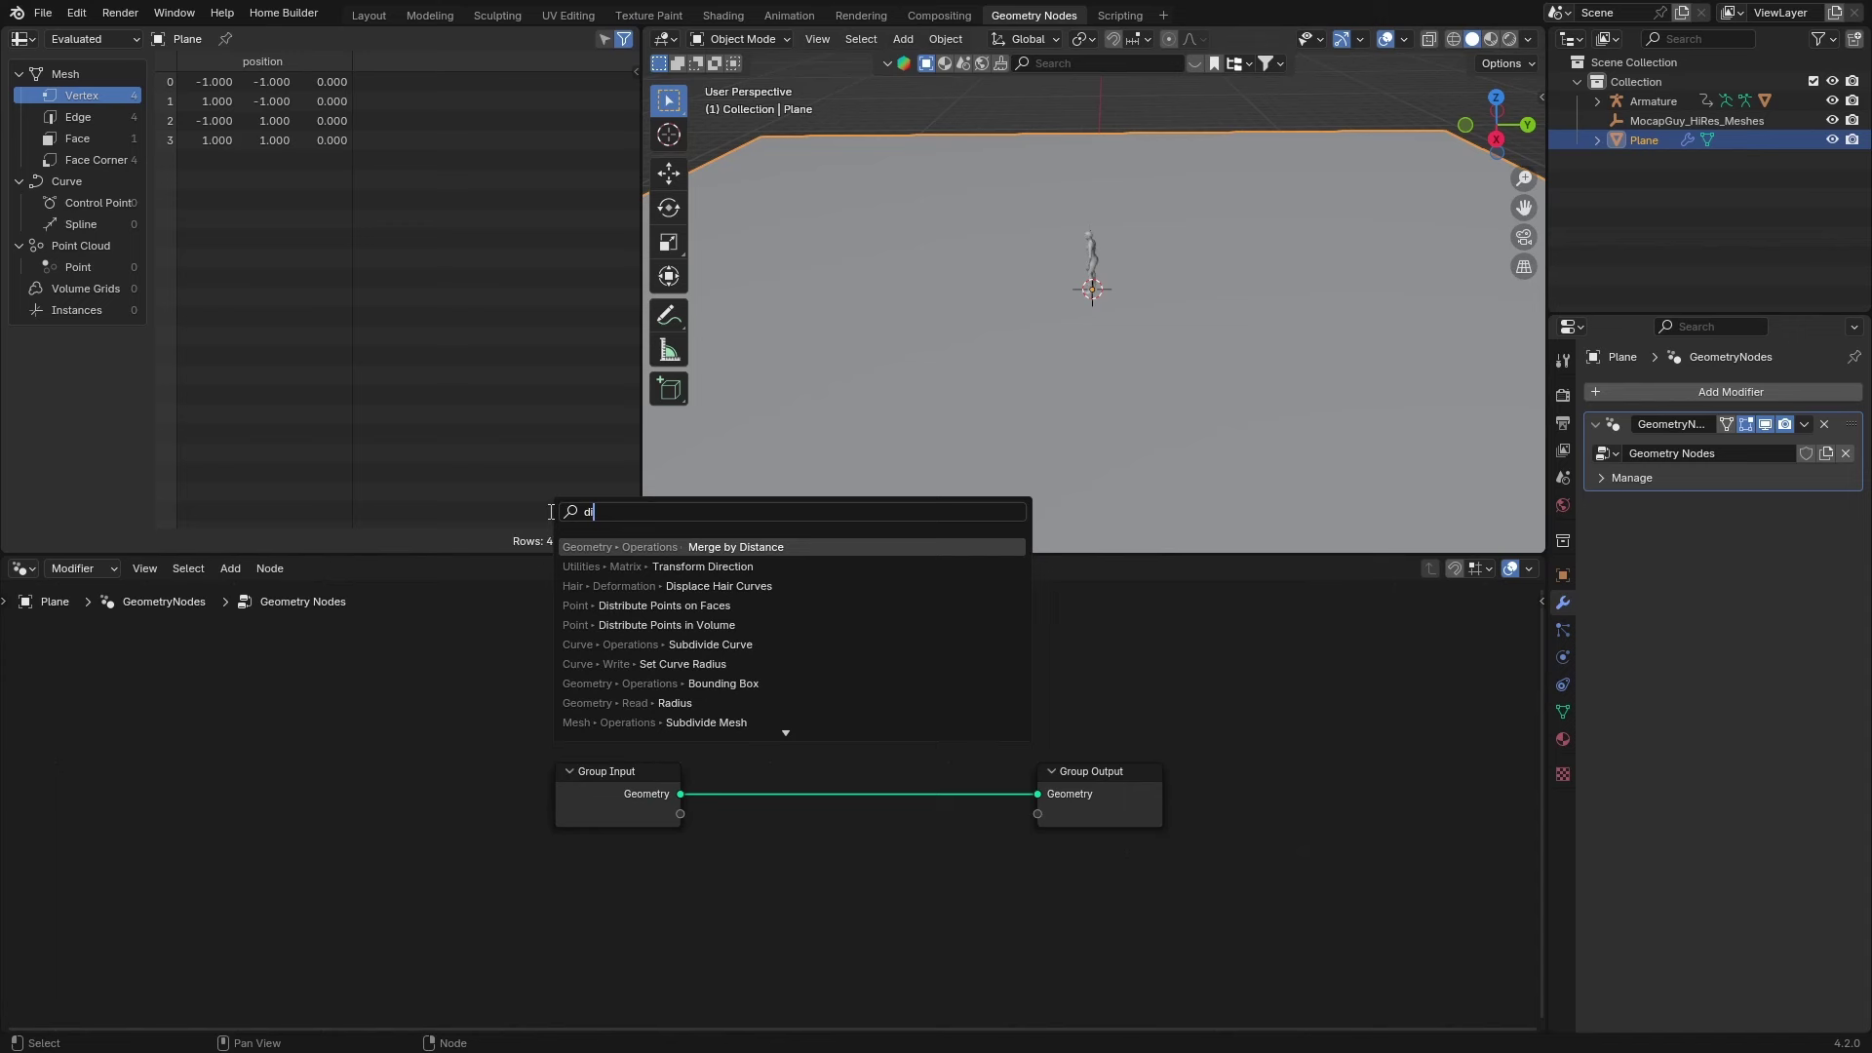
pyautogui.press('Down')
pyautogui.press('Down')
pyautogui.press('Down')
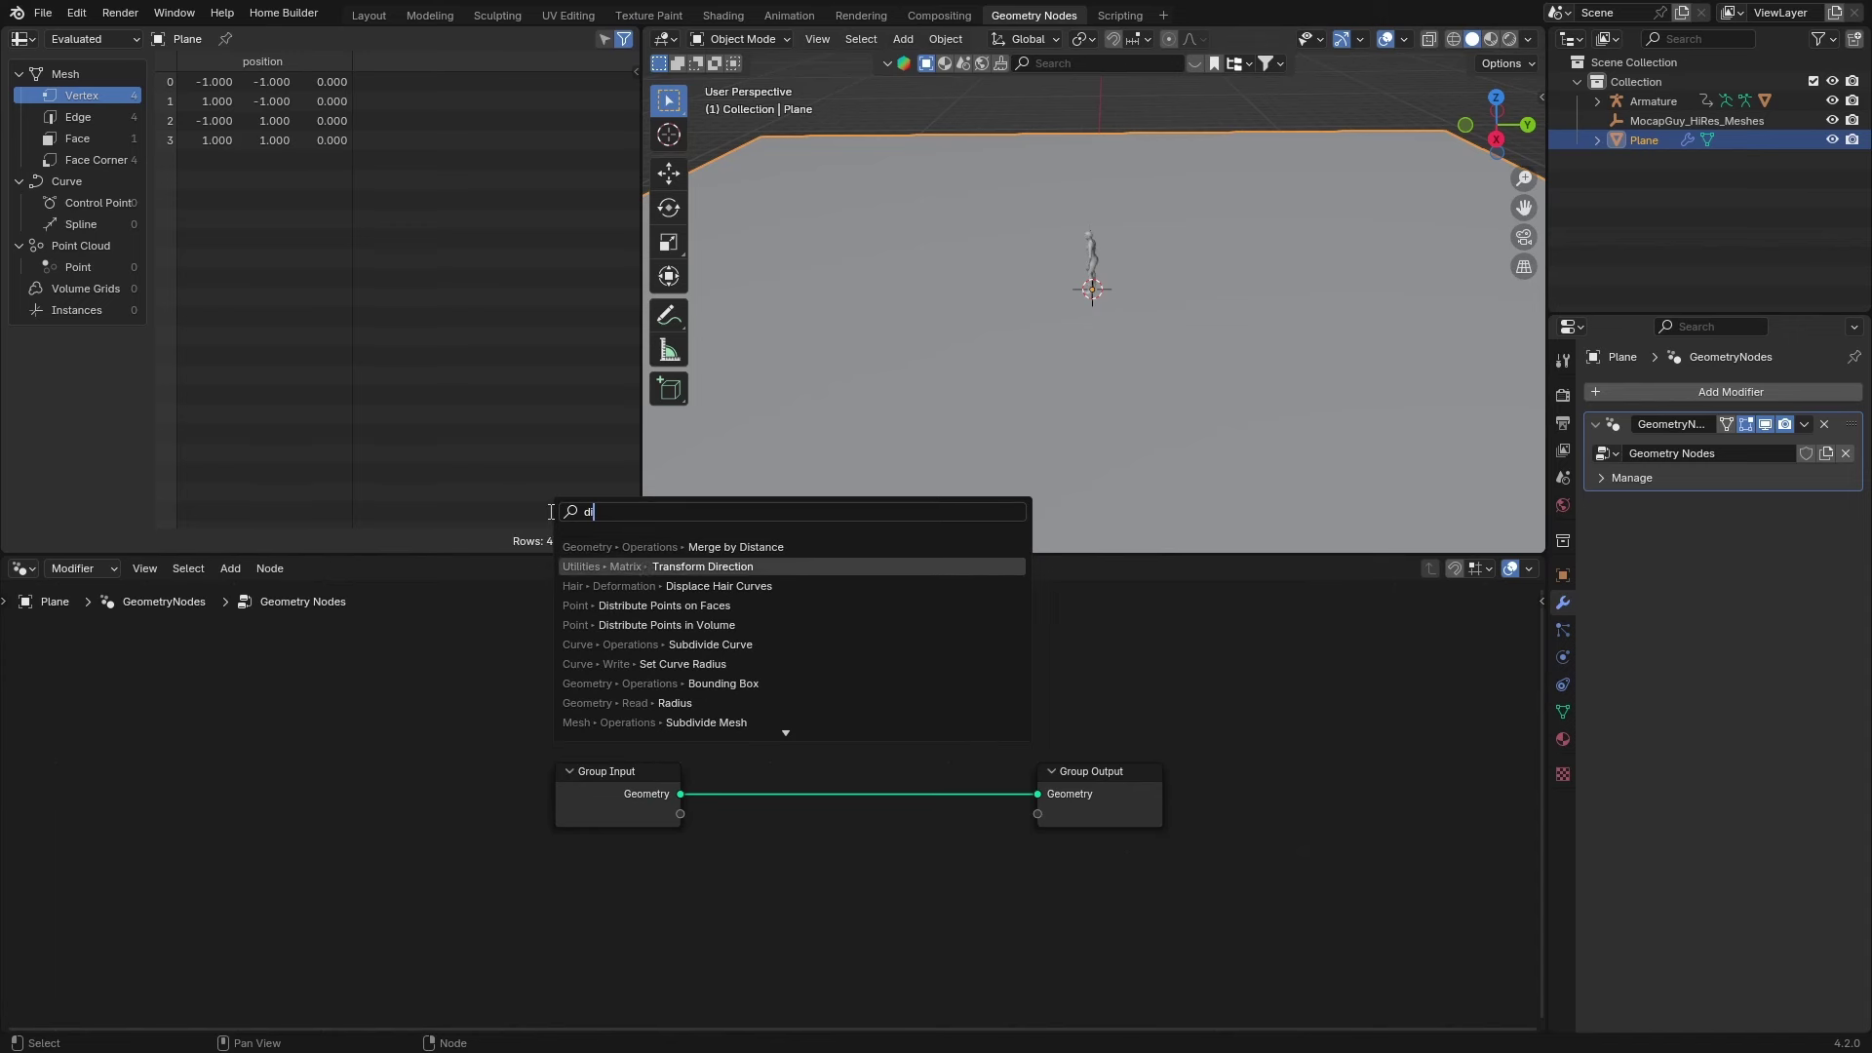
pyautogui.press('Return')
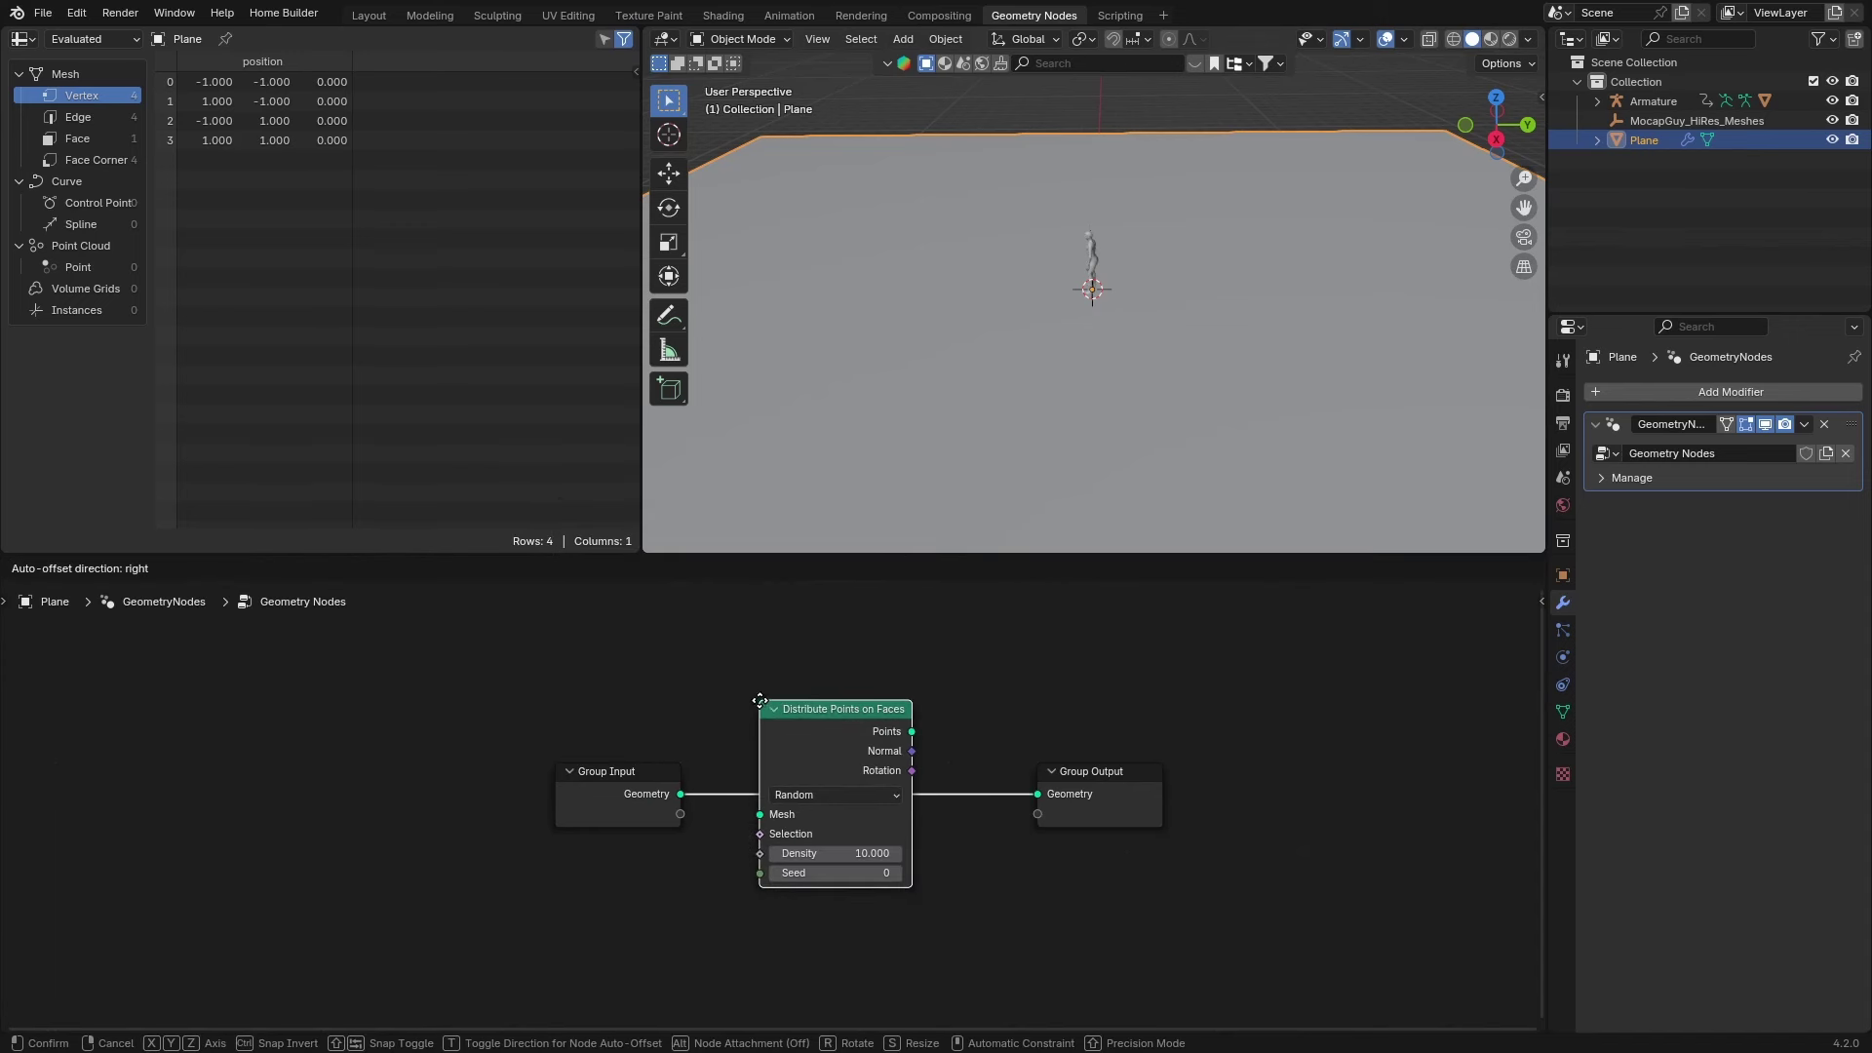
# Splice Distribute Points on Faces into the tree, followed by an Instance on Points node
pyautogui.click(777, 708)
pyautogui.moveTo(1084, 799); pyautogui.dragTo(1178, 799)
pyautogui.hotkey('shift', 'a')
pyautogui.click(1060, 649)
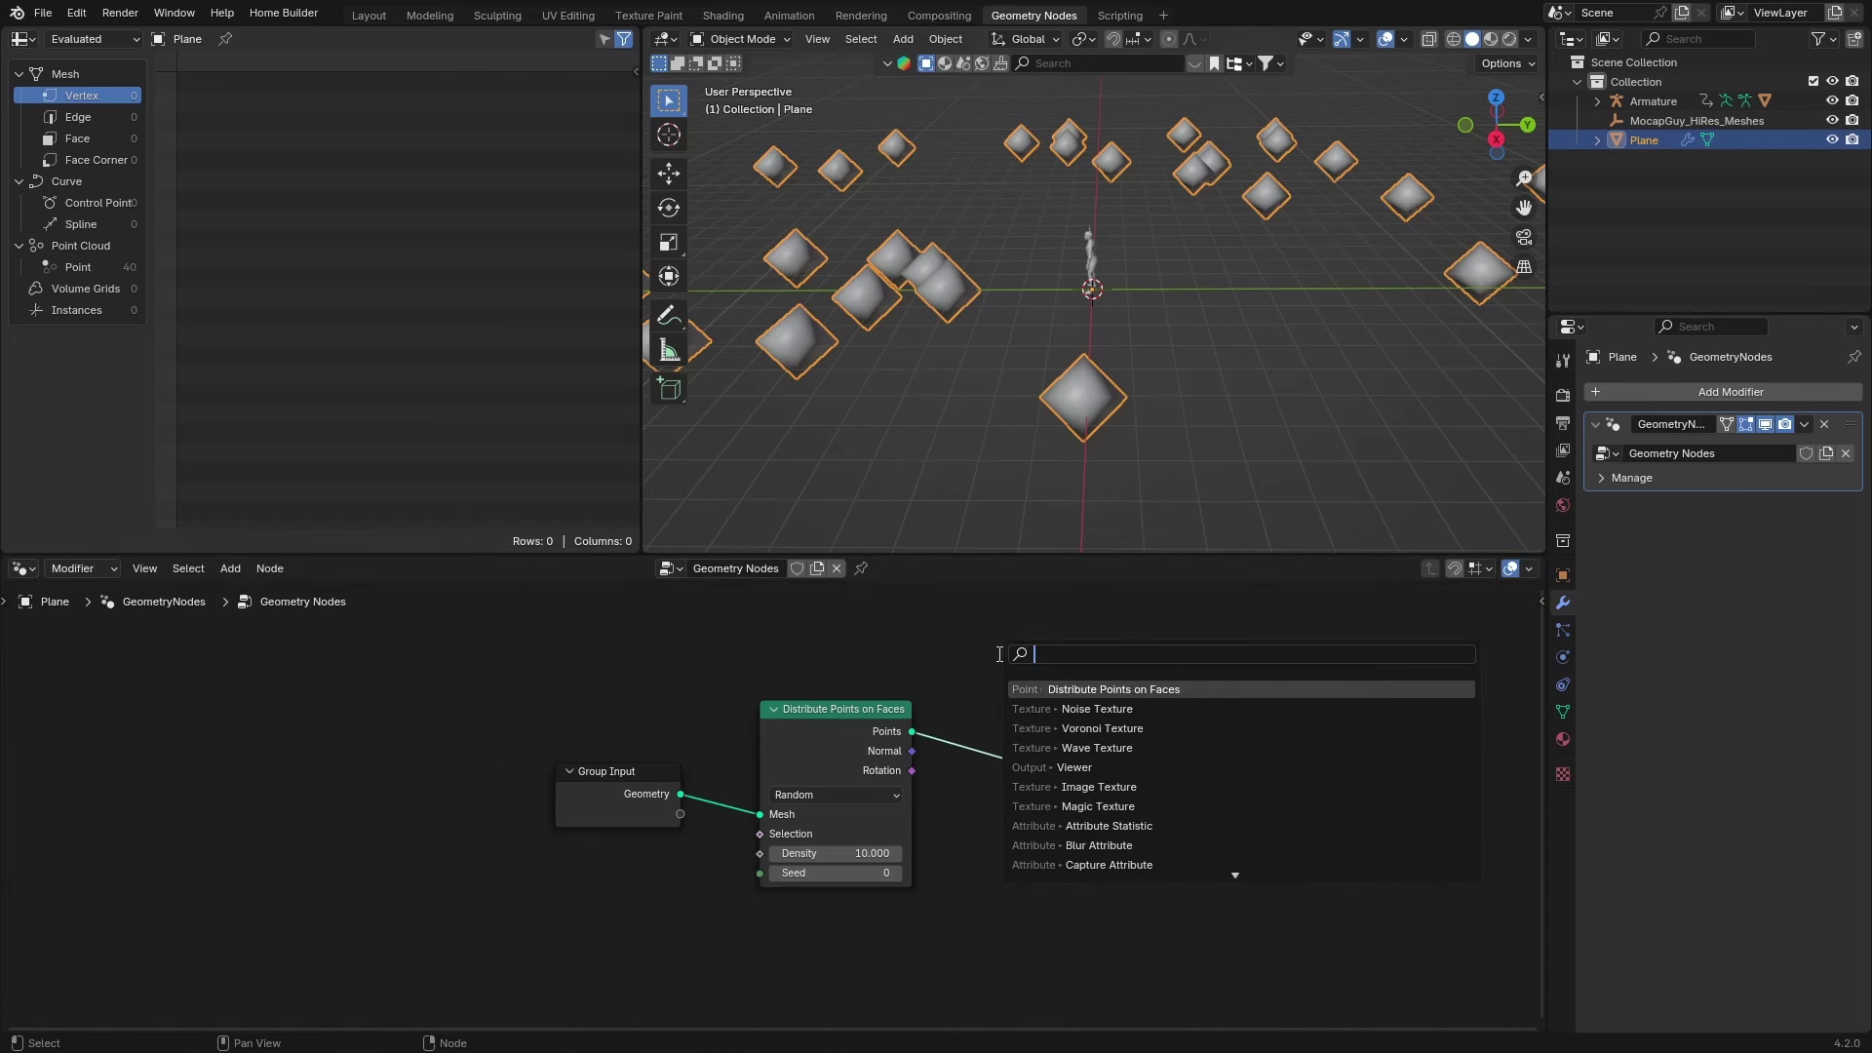
pyautogui.write('i')
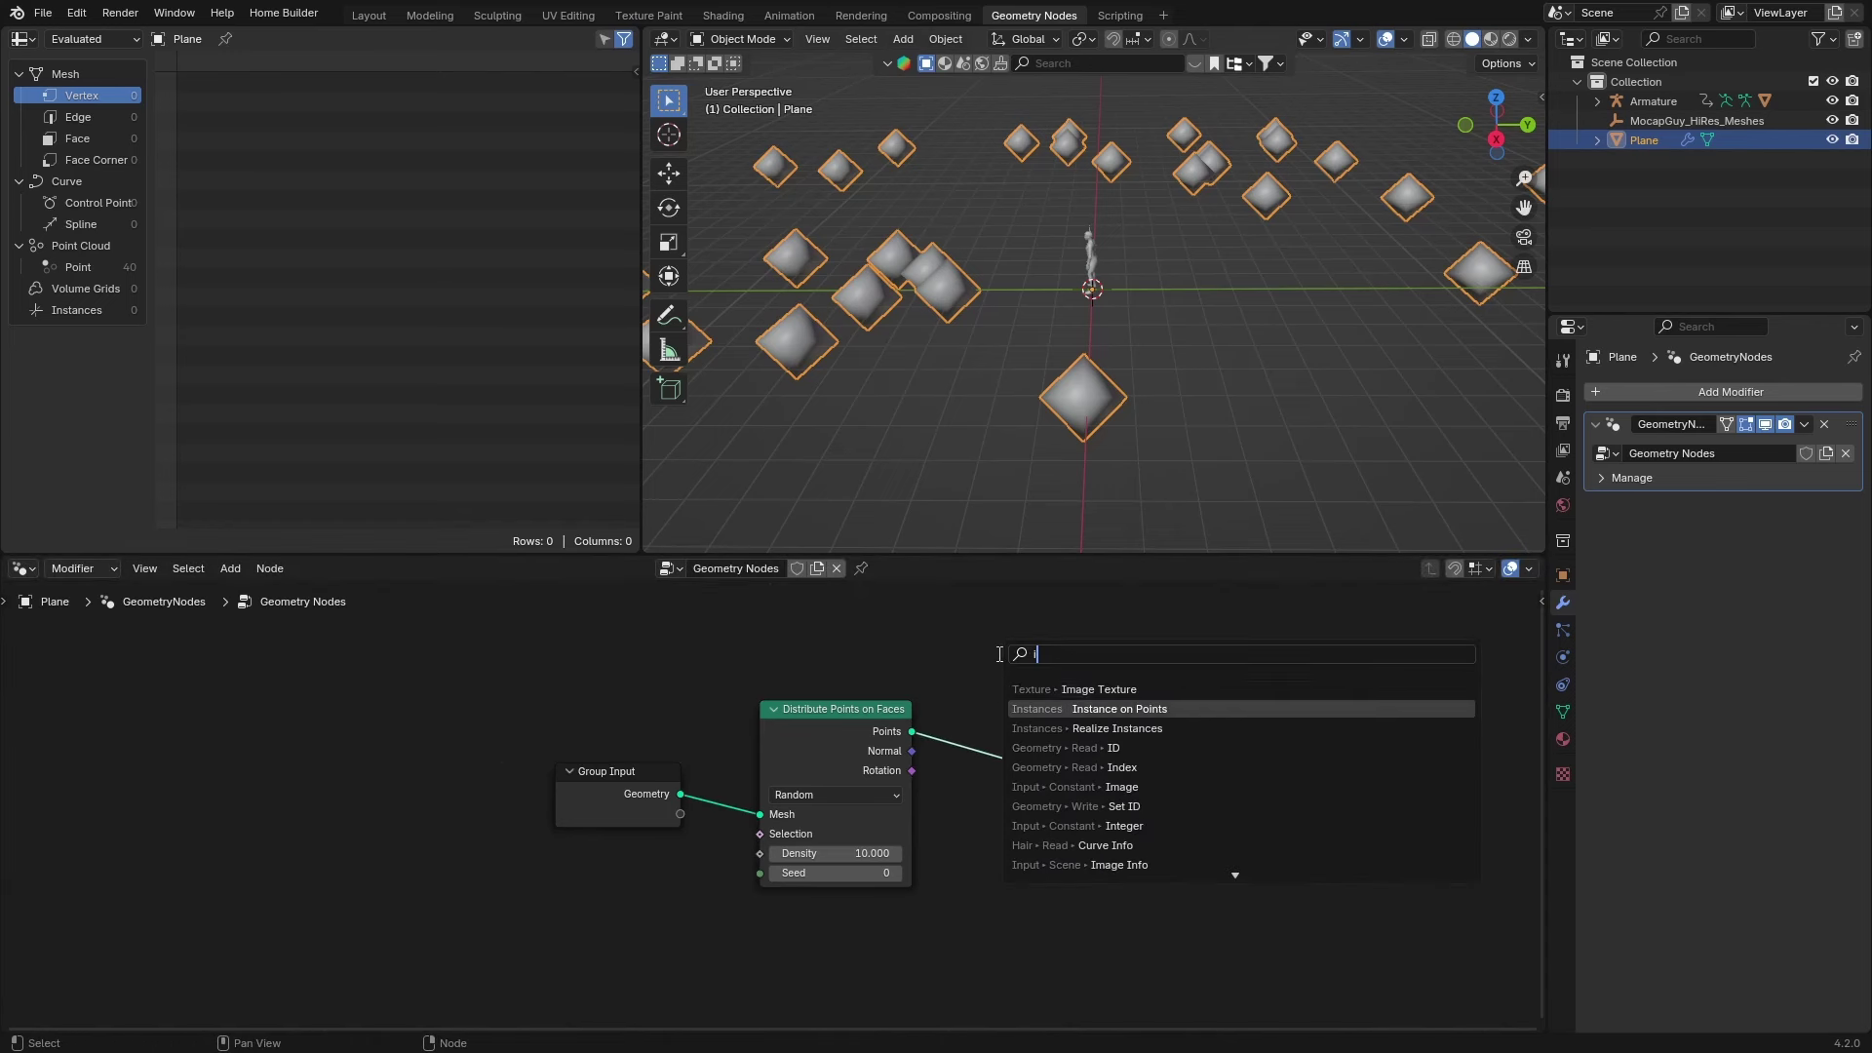
pyautogui.click(1119, 708)
pyautogui.click(1024, 697)
# Feed a Collection Info node into the Instance input and set it to Relative
pyautogui.scroll(-1, 684, 944)
pyautogui.moveTo(685, 944); pyautogui.dragTo(769, 881, button='middle')
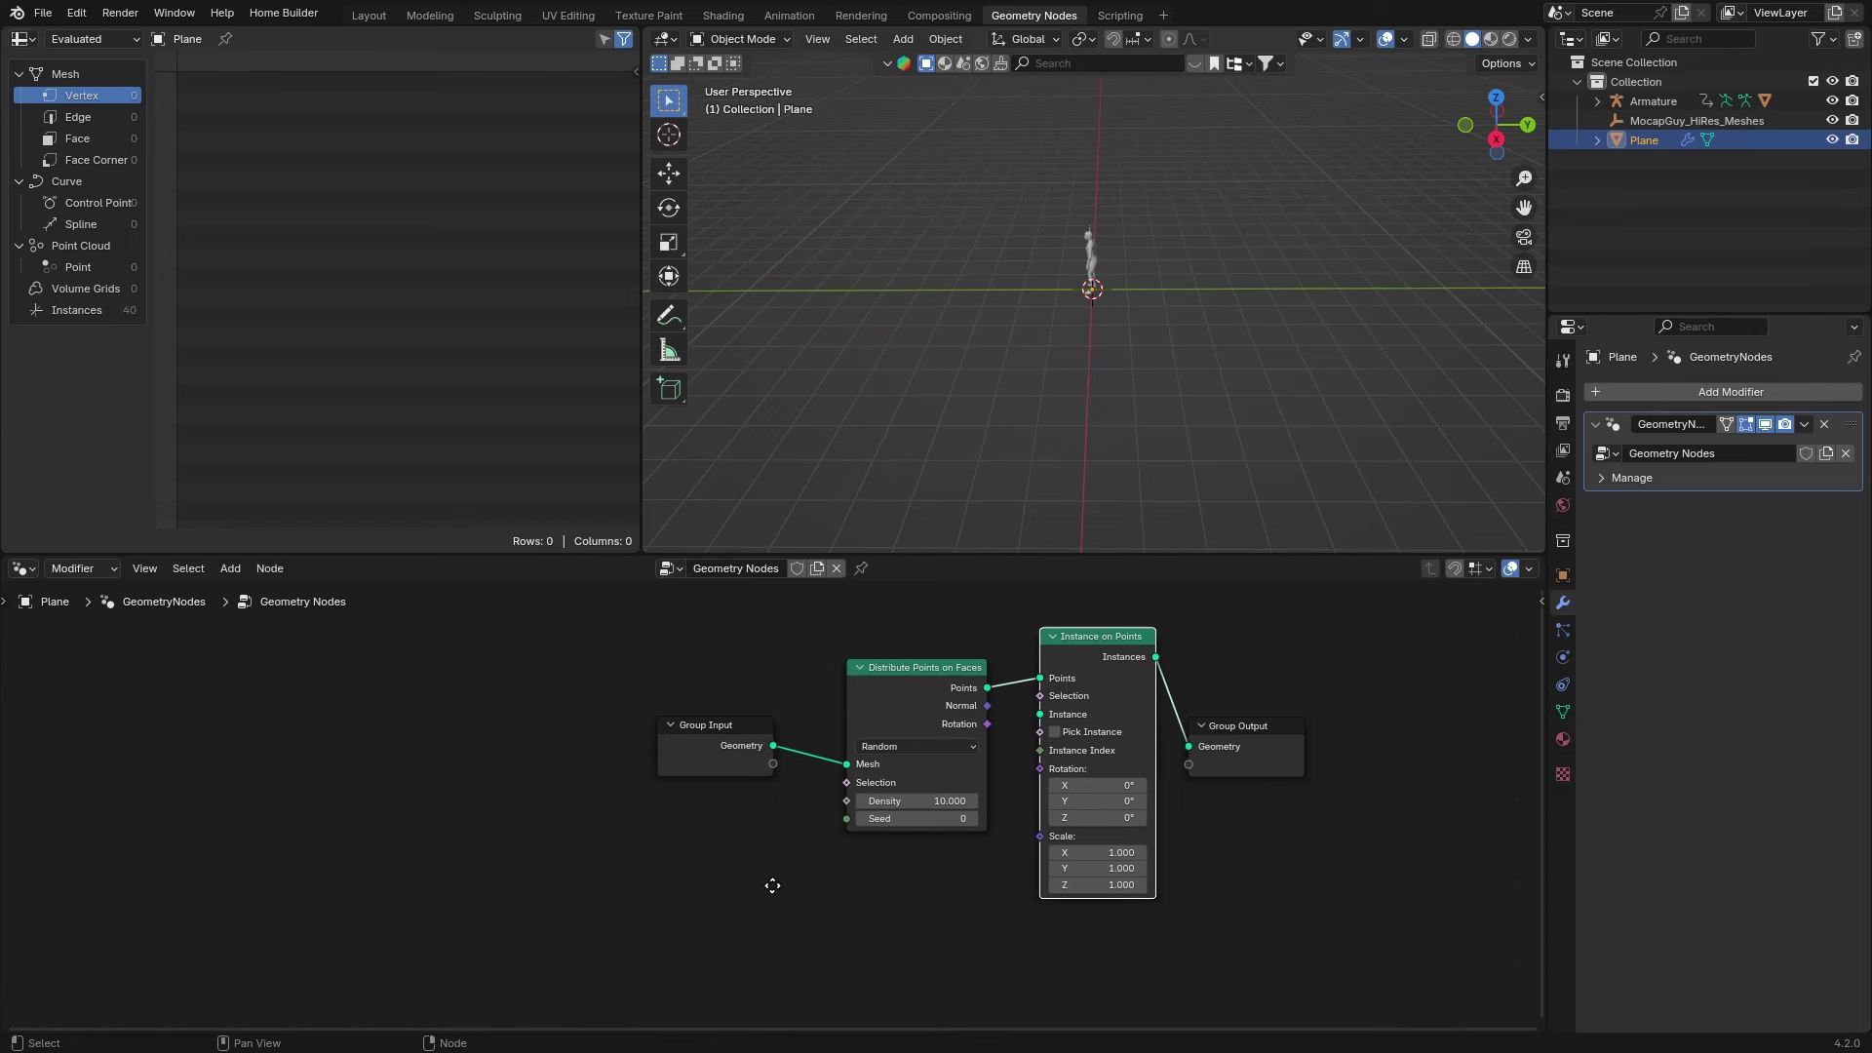
pyautogui.moveTo(1052, 706); pyautogui.dragTo(651, 868)
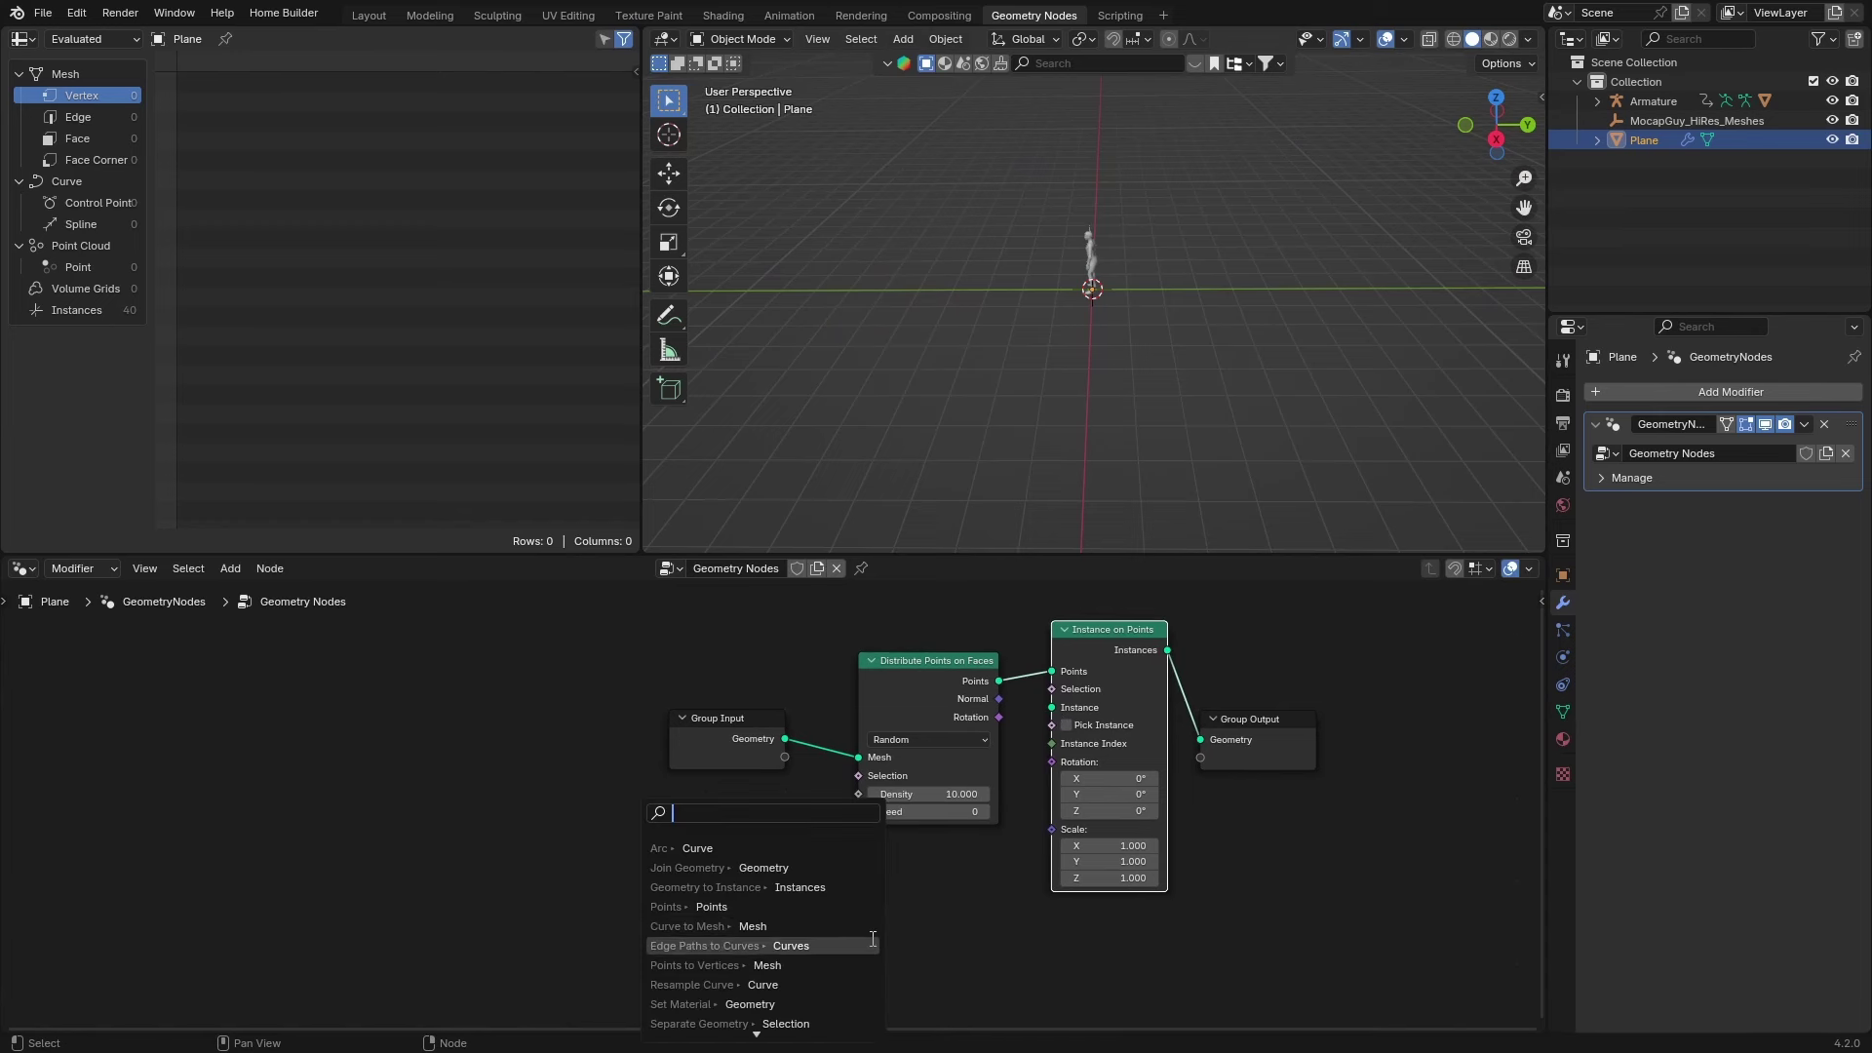
pyautogui.write('coll')
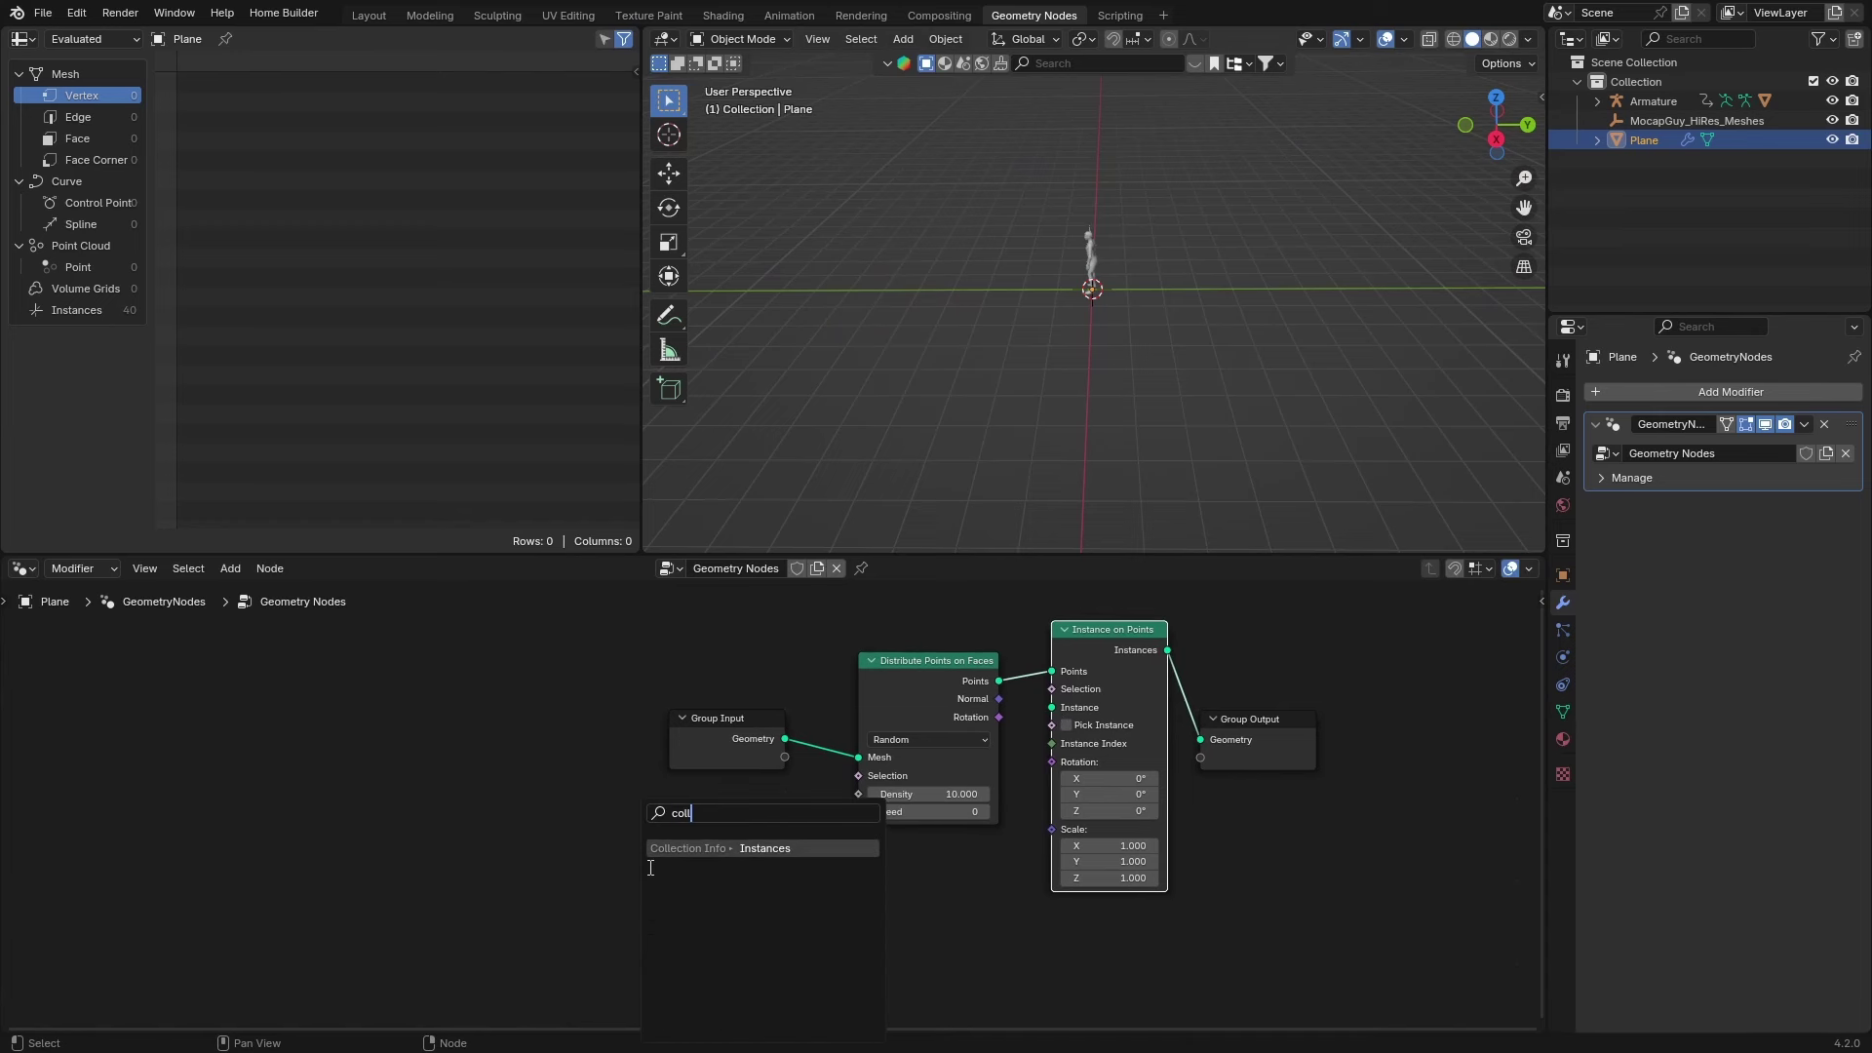
pyautogui.press('Return')
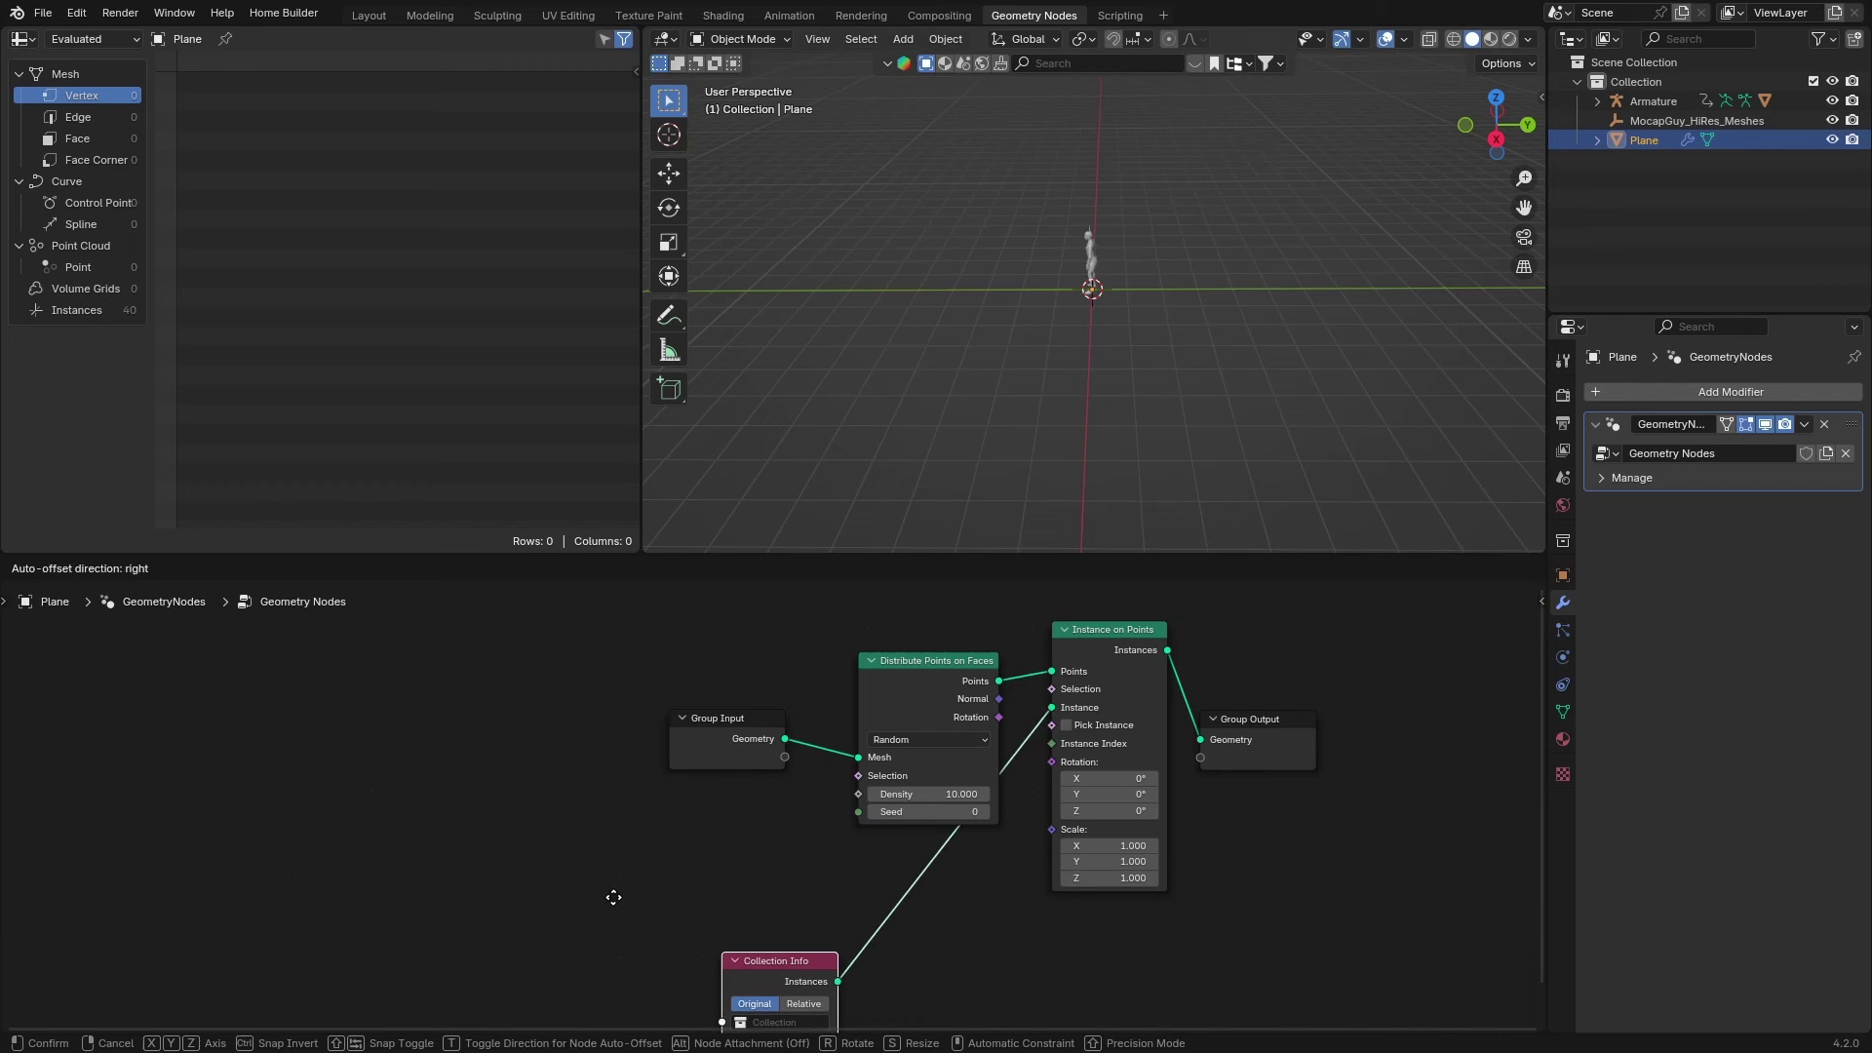
pyautogui.click(535, 865)
pyautogui.moveTo(651, 926); pyautogui.dragTo(710, 810, button='middle')
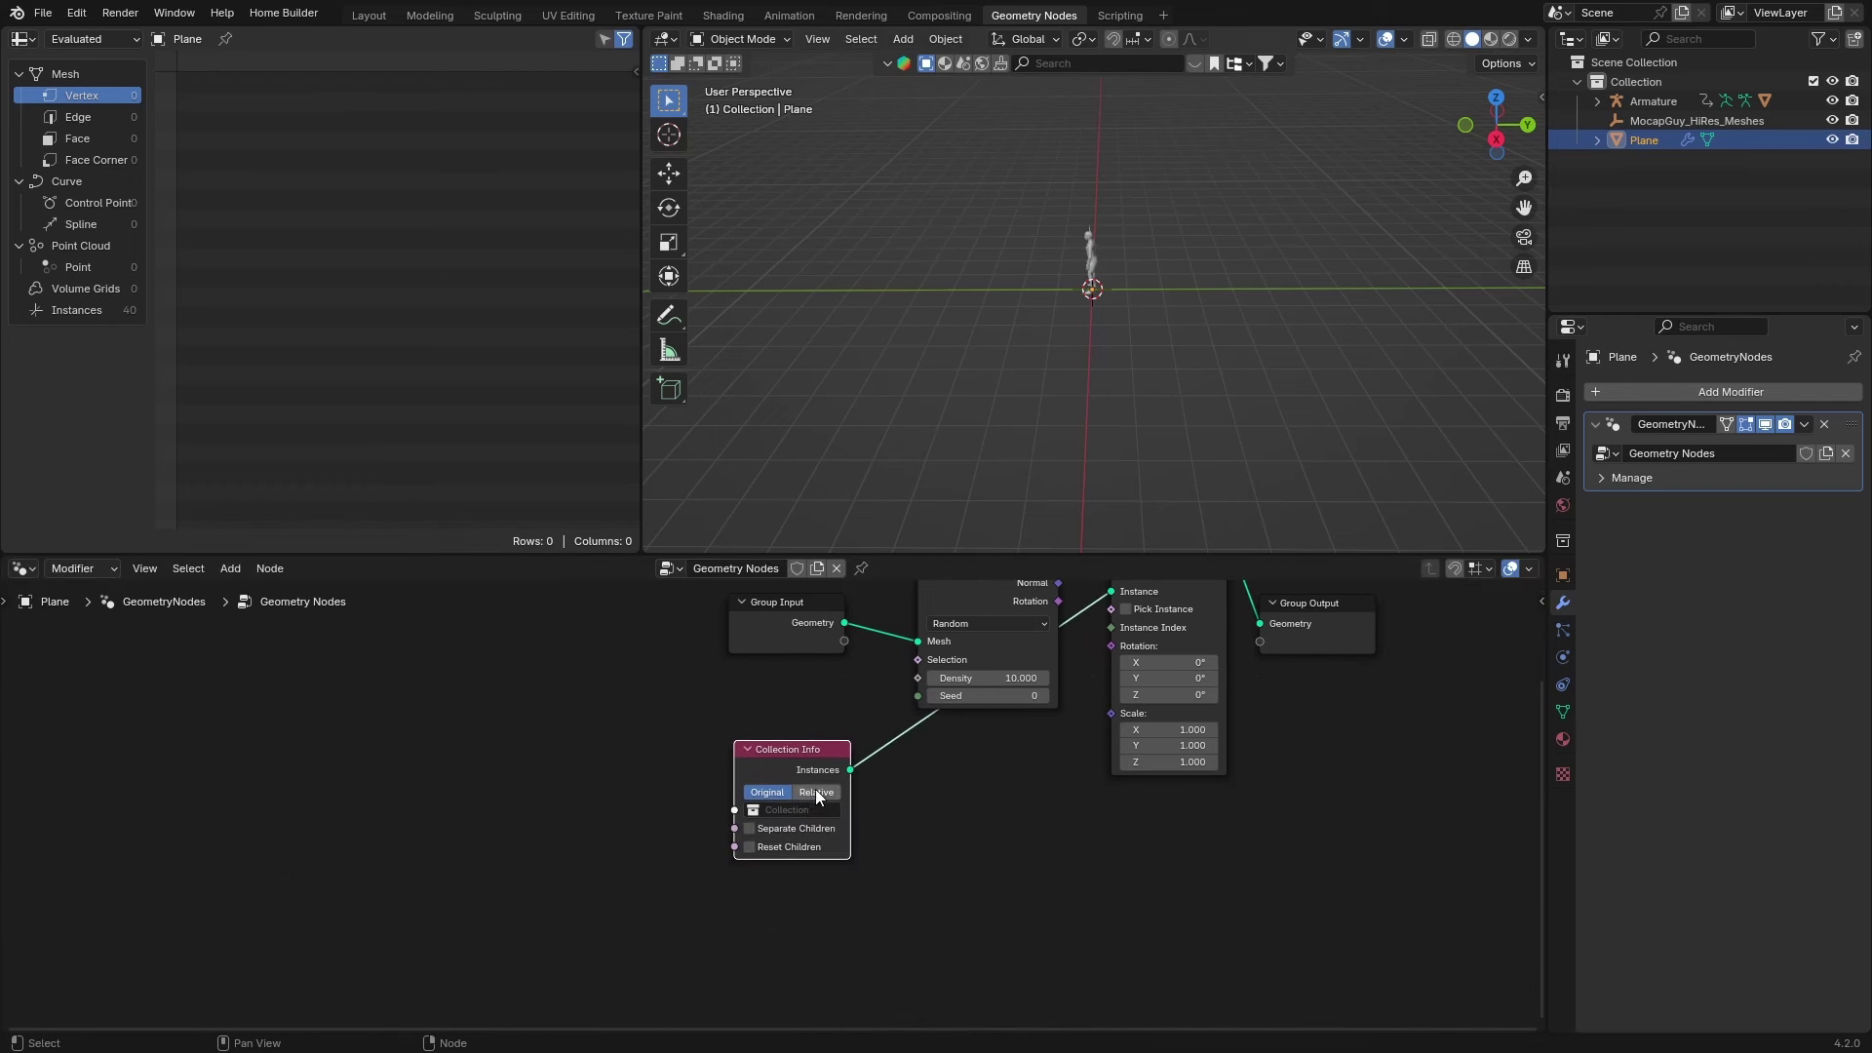
pyautogui.click(814, 791)
# Set Collection Info to the character Collection and duplicate that collection in the Outliner
pyautogui.click(755, 813)
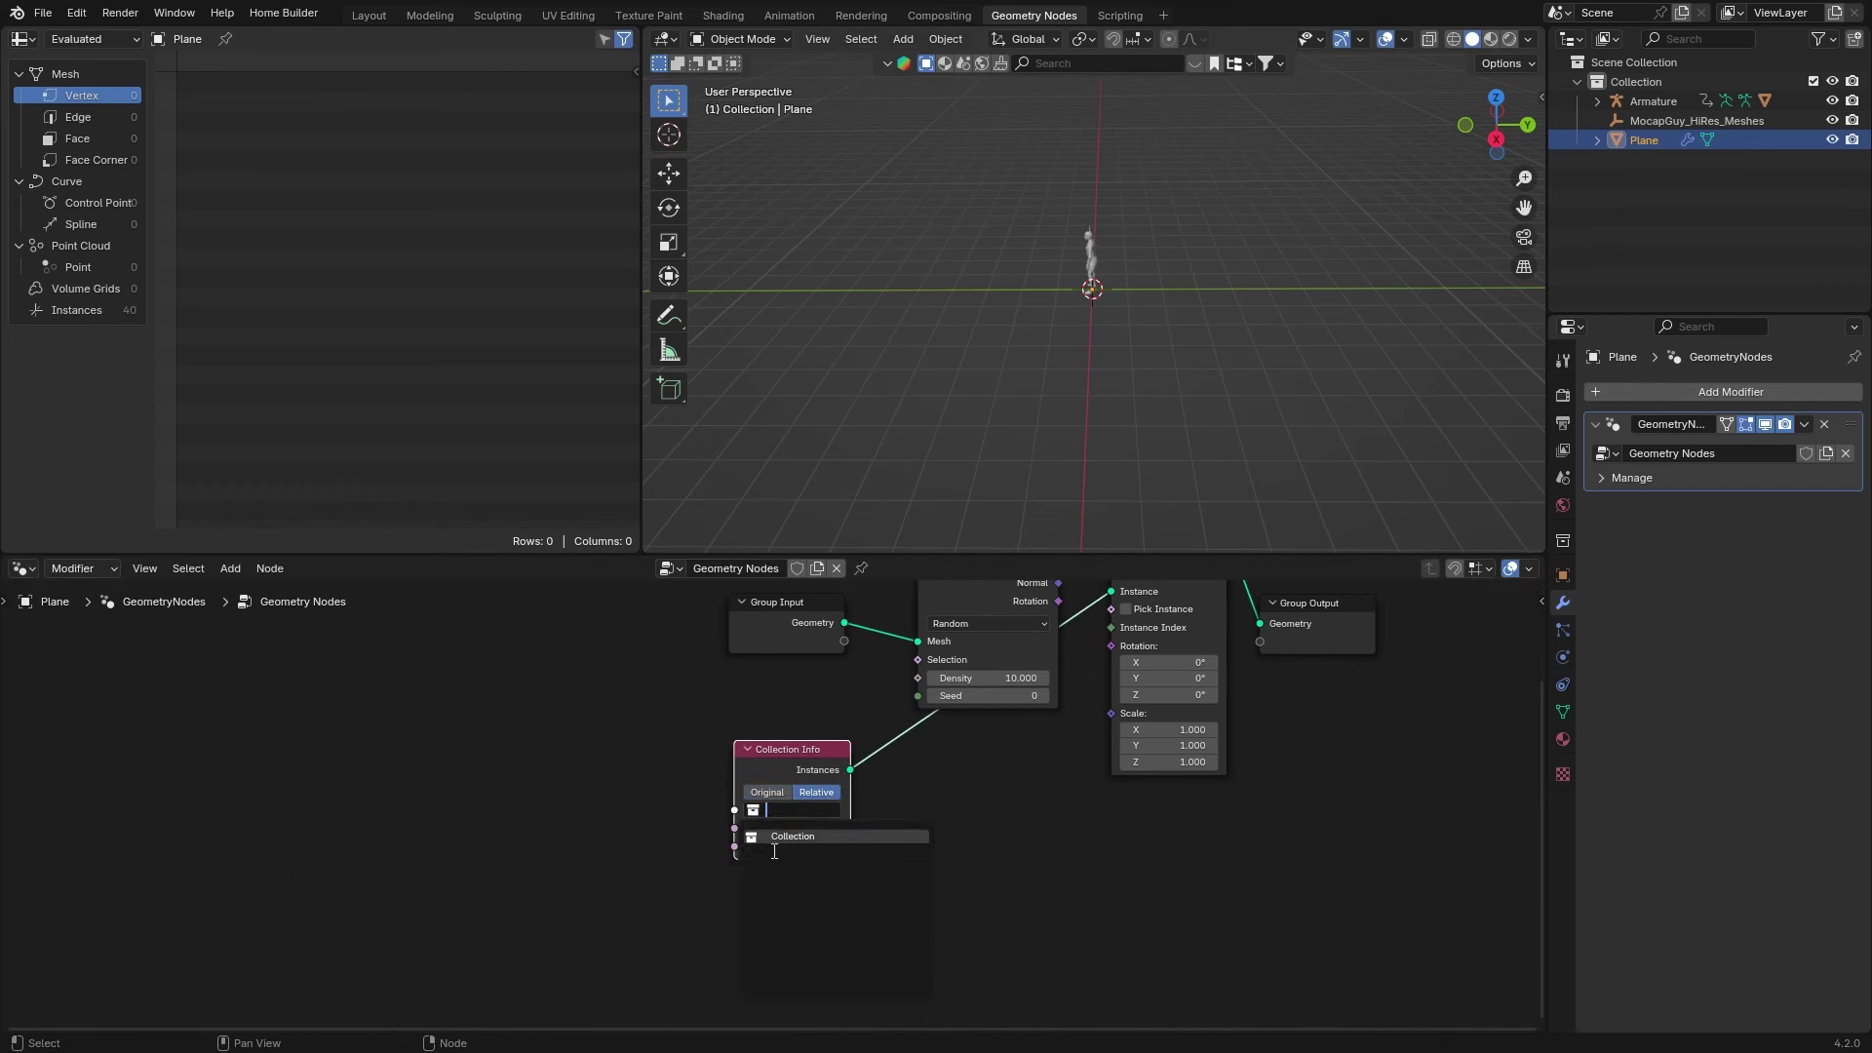
pyautogui.click(772, 848)
pyautogui.click(1640, 84)
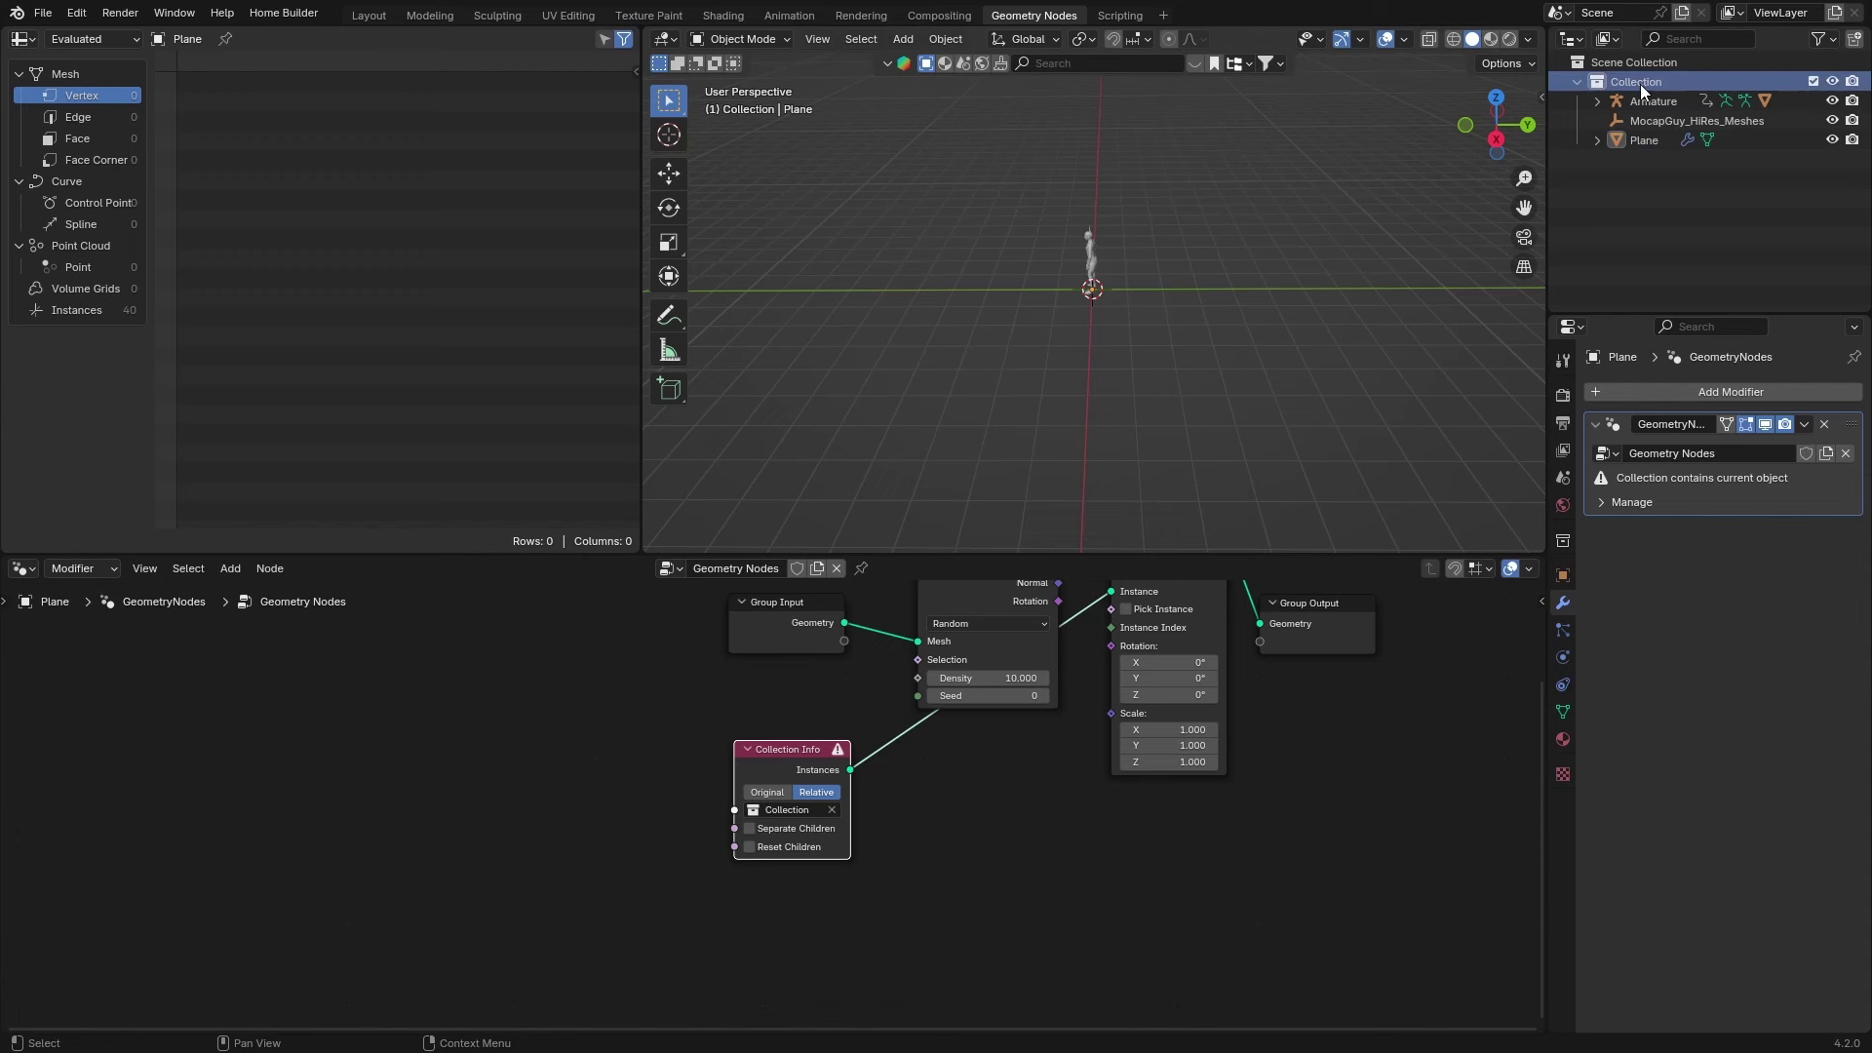
pyautogui.rightClick(1639, 84)
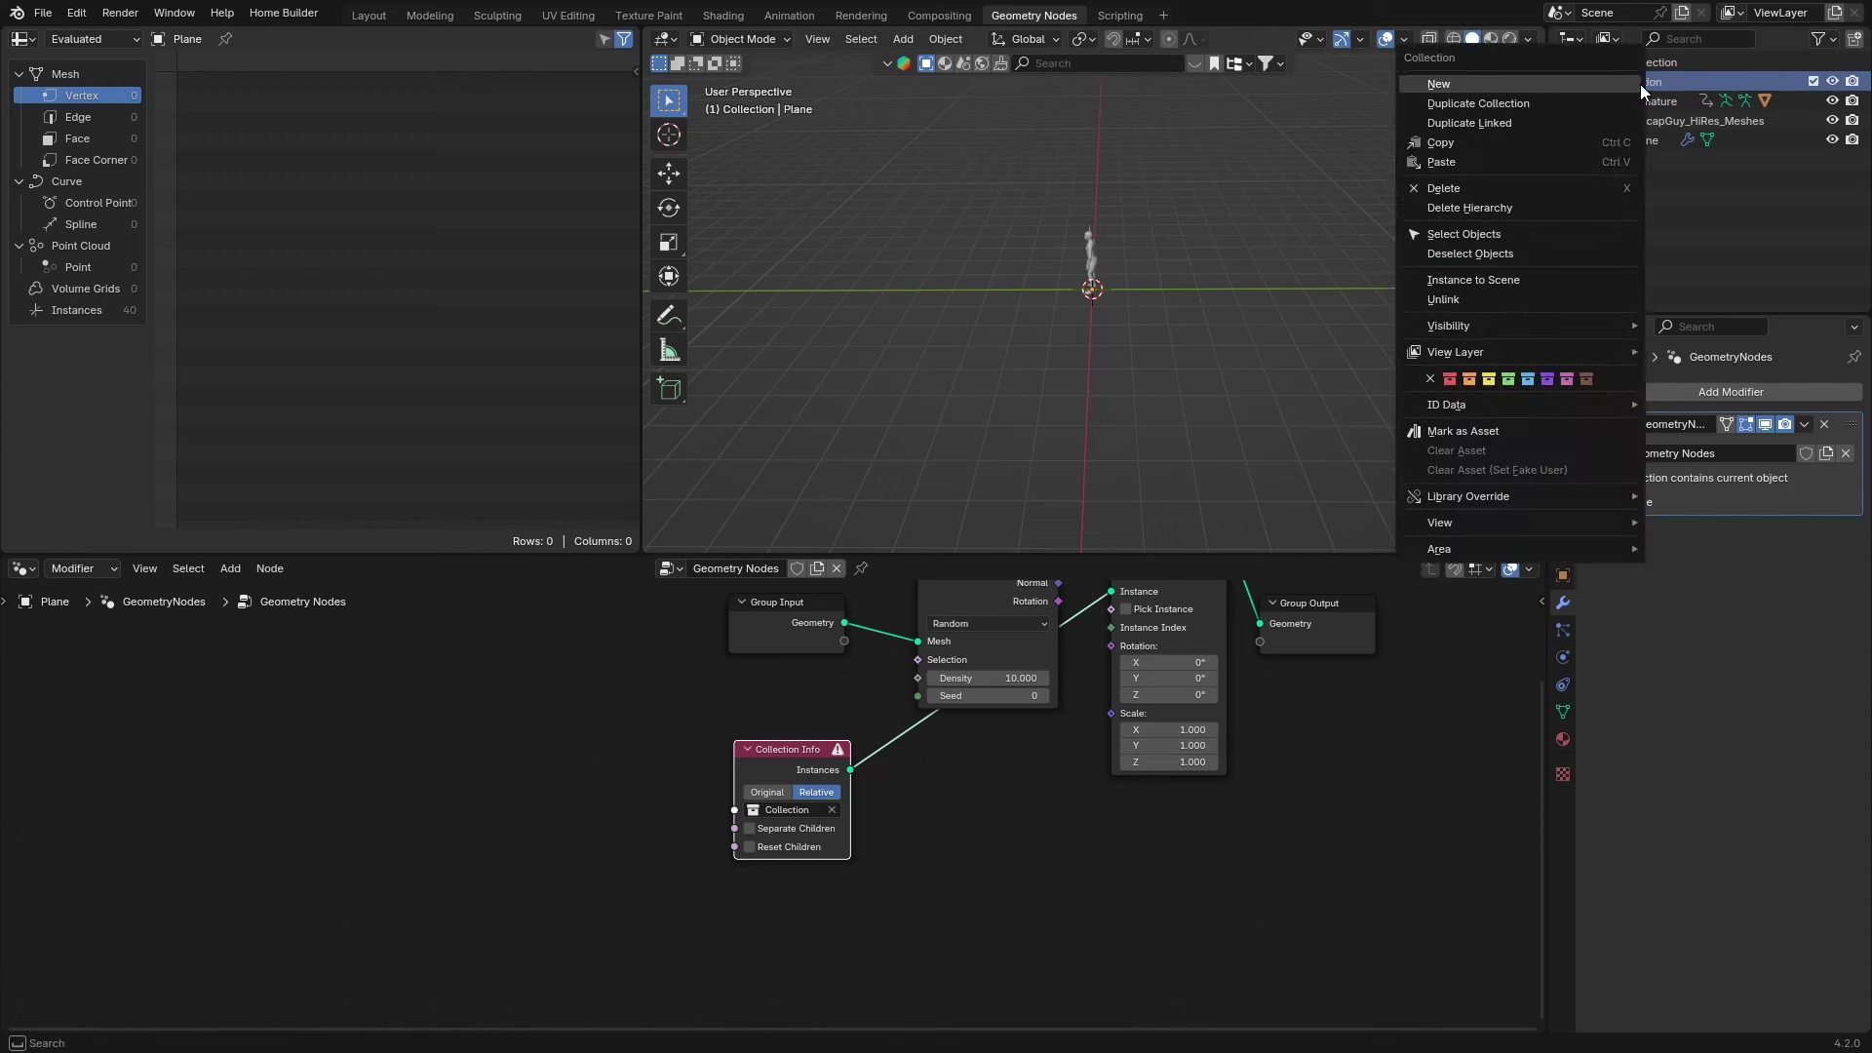
pyautogui.click(1516, 104)
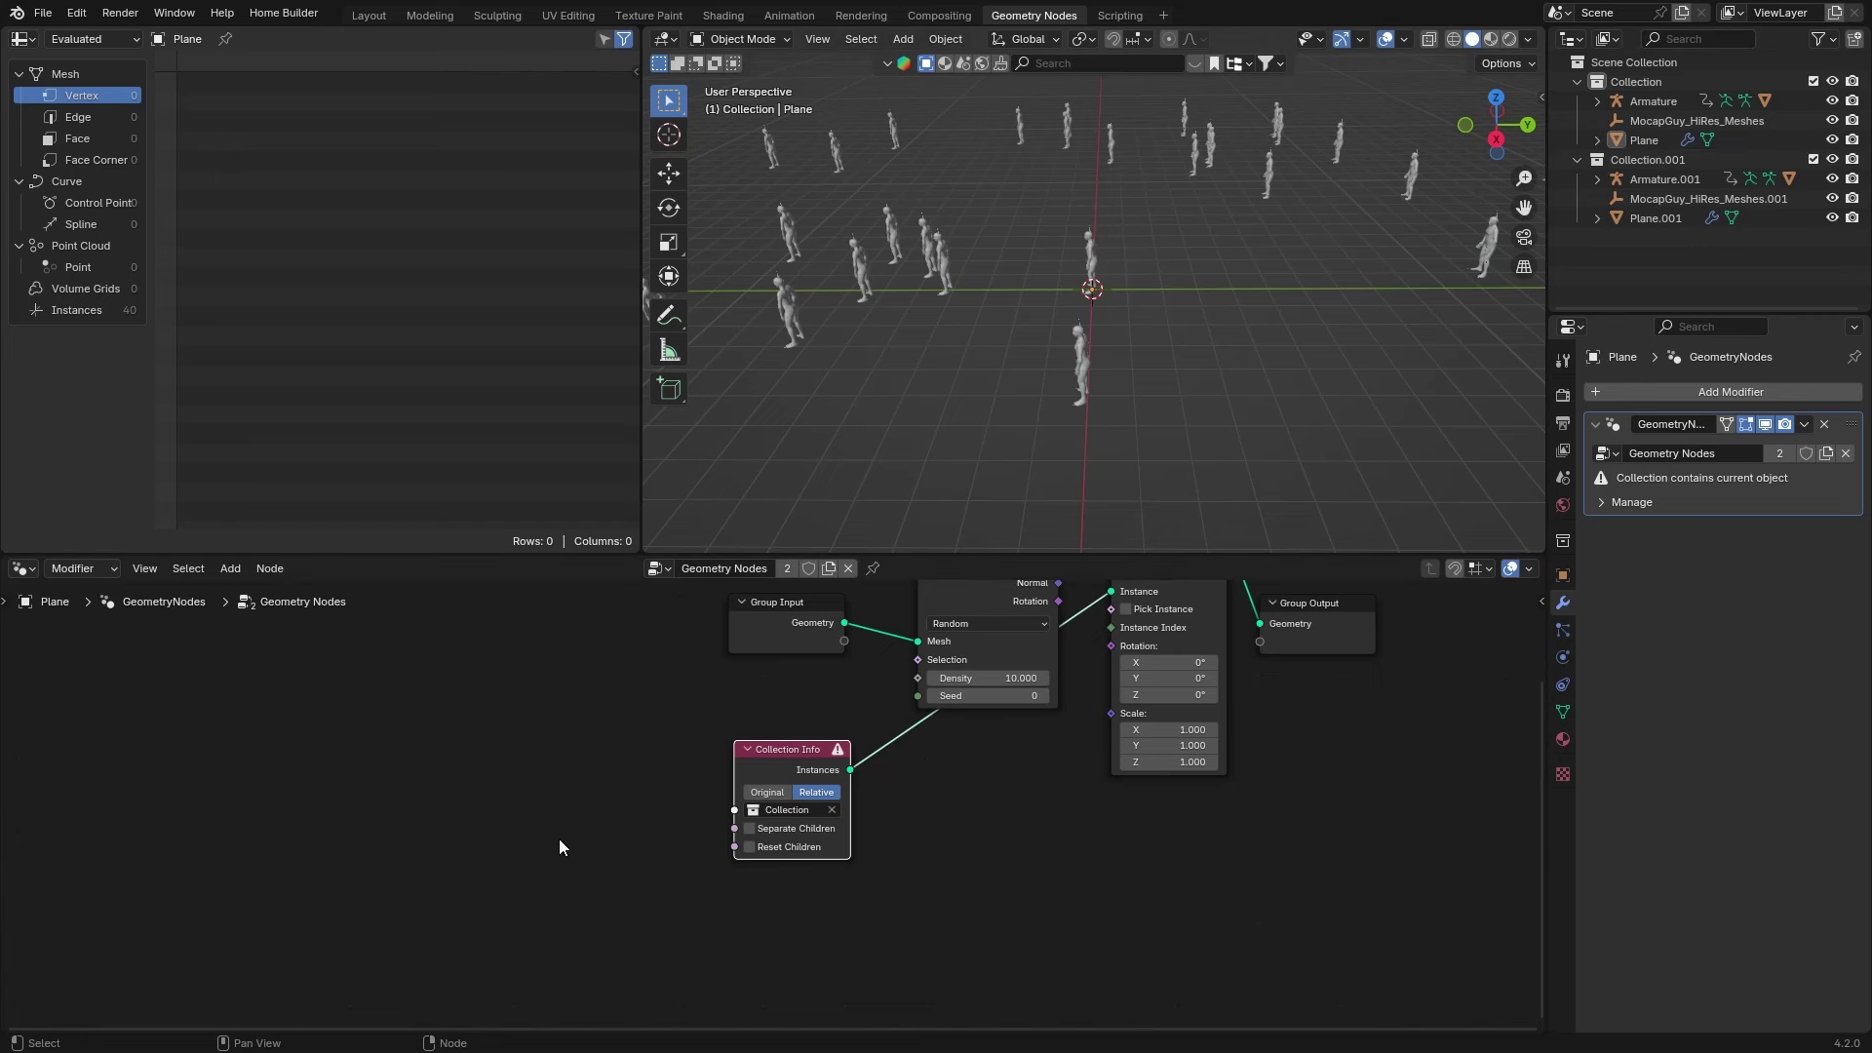
# Switch Collection Info to Original transforms, clustering the 40 instances into a dense crowd
pyautogui.moveTo(836, 377); pyautogui.dragTo(1043, 394, button='middle')
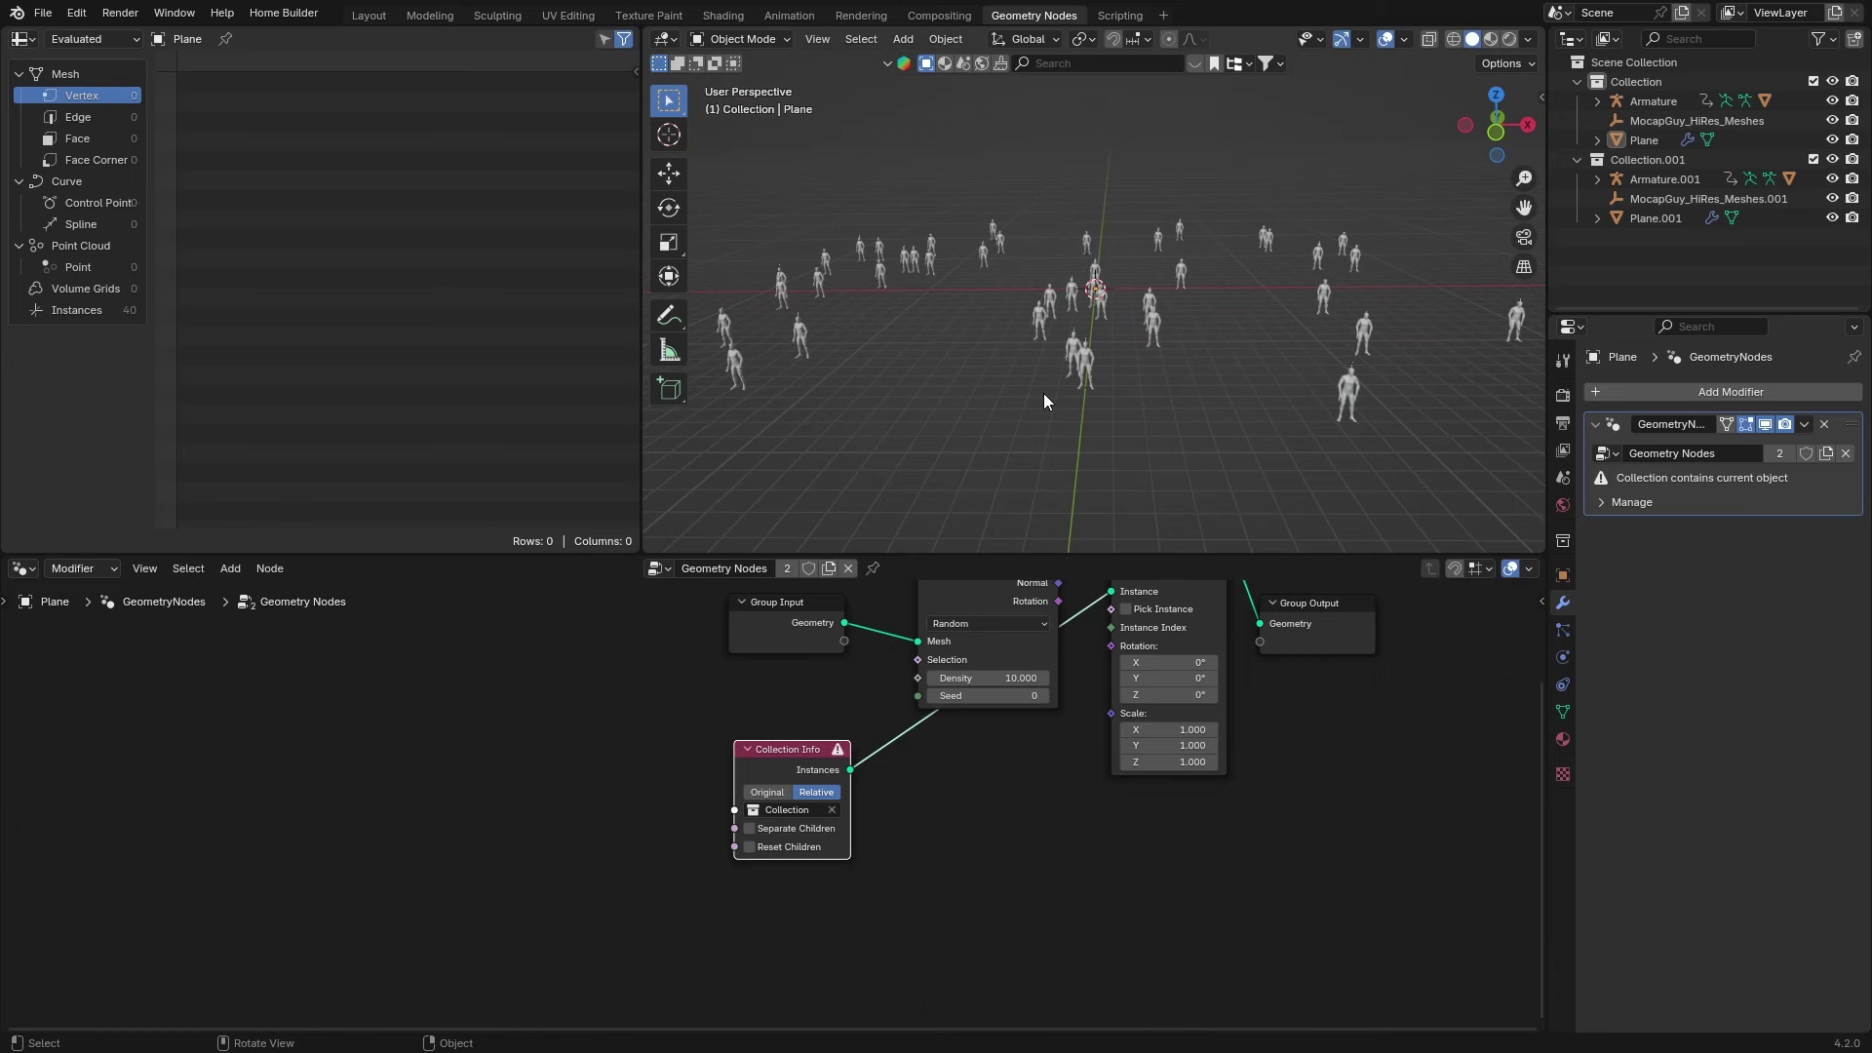
pyautogui.click(765, 791)
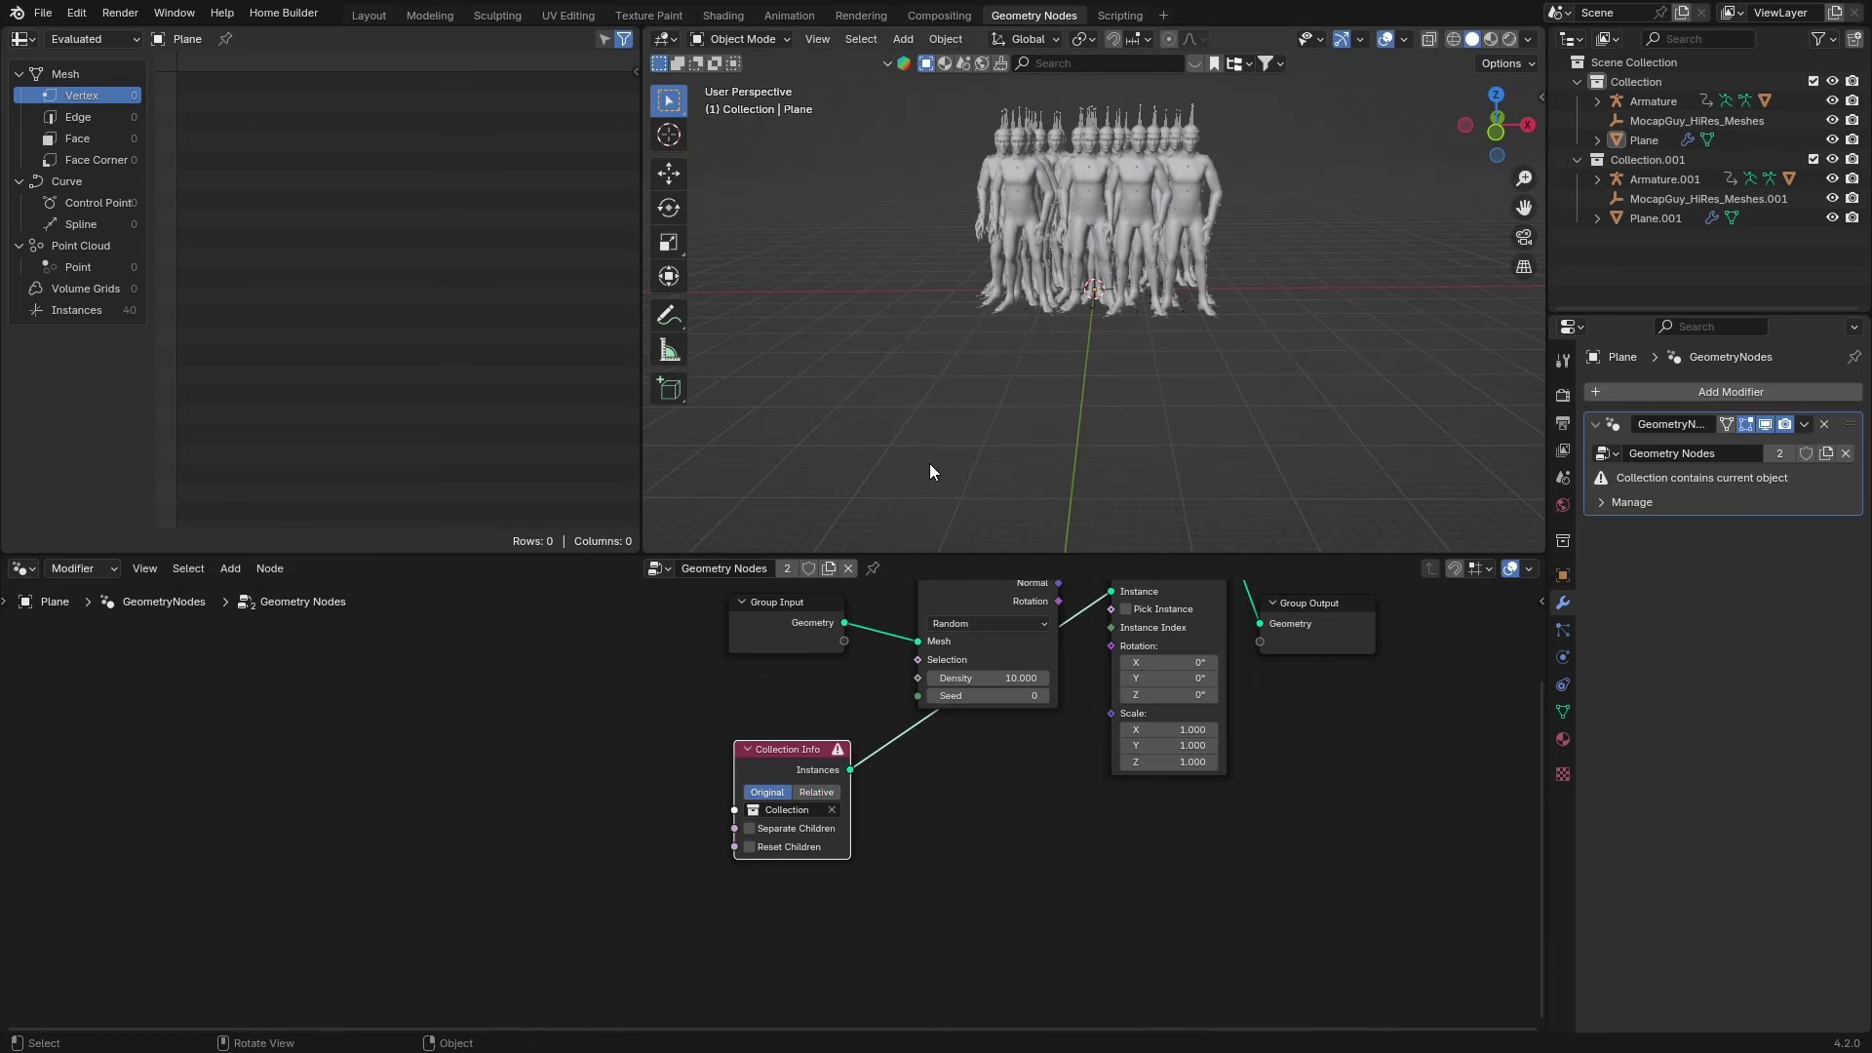
pyautogui.moveTo(928, 464); pyautogui.dragTo(1178, 643, button='middle')
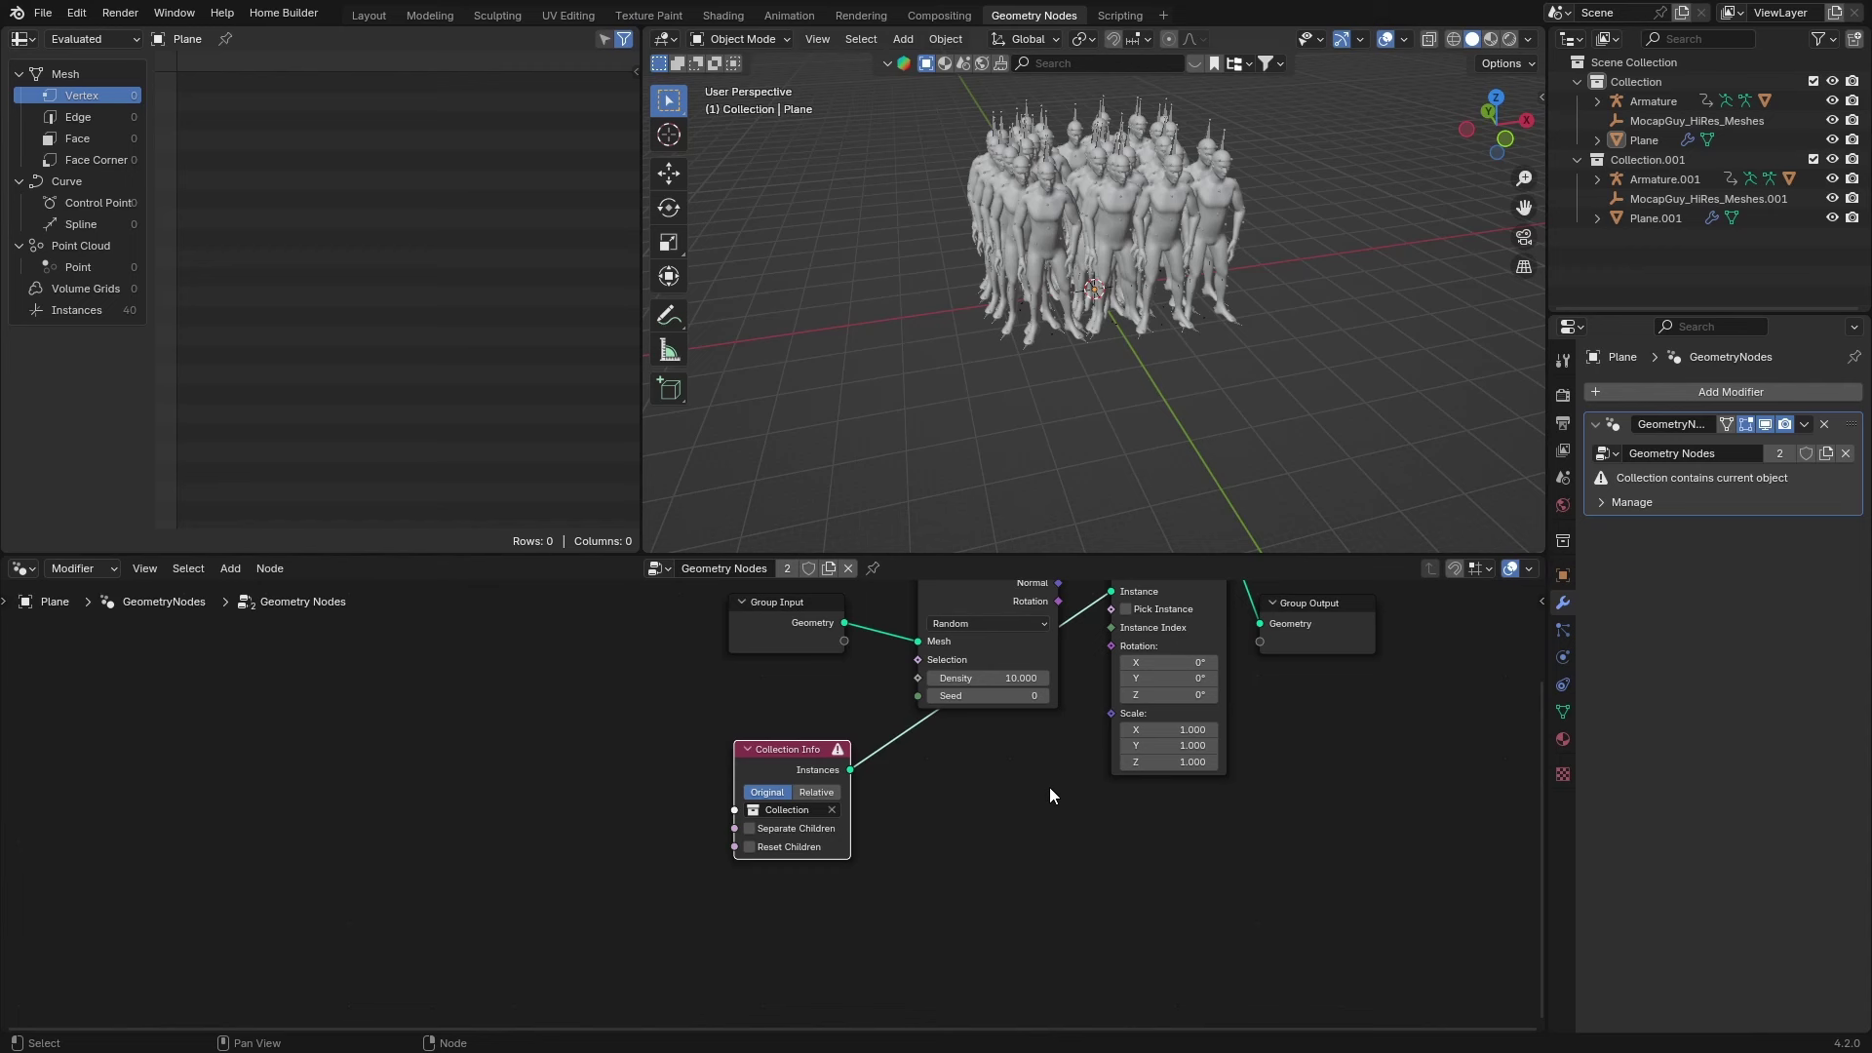
# Add a Random Value node and connect it to the Instance on Points Scale
pyautogui.hotkey('shift', 'a')
pyautogui.click(990, 651)
pyautogui.write('r')
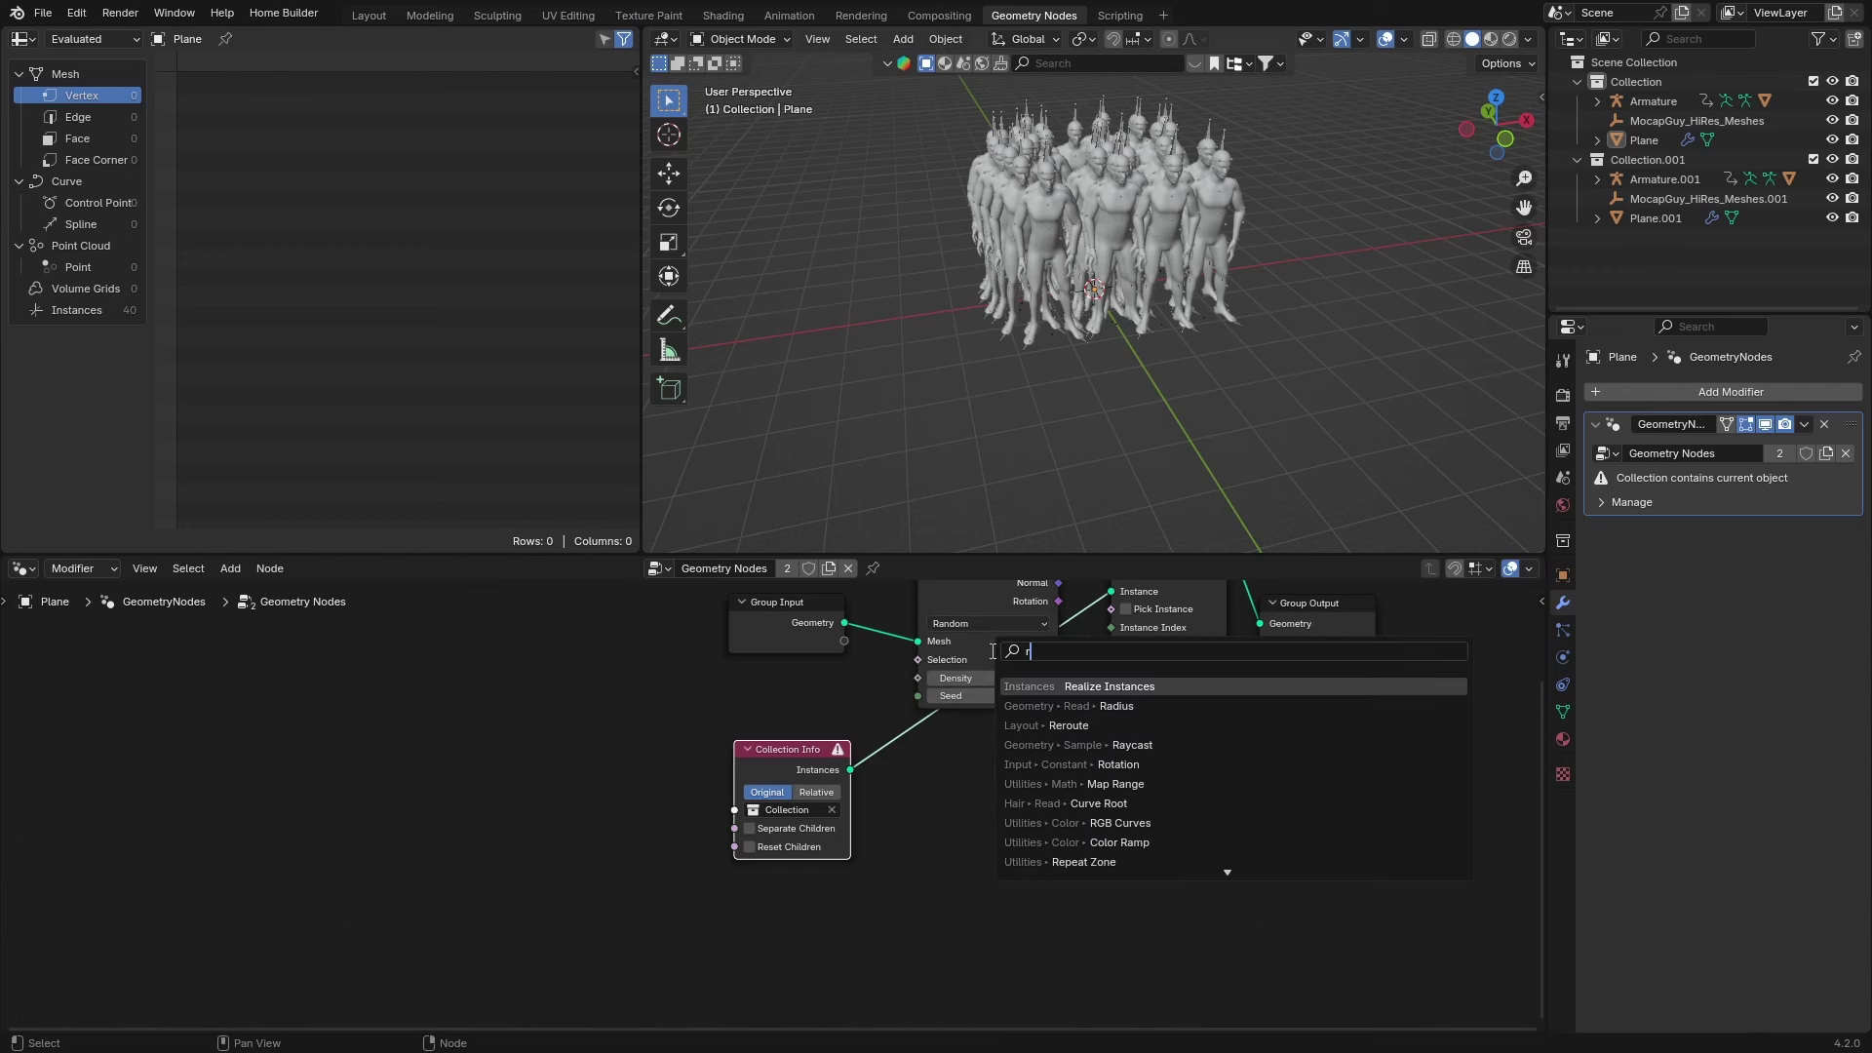
pyautogui.write('a')
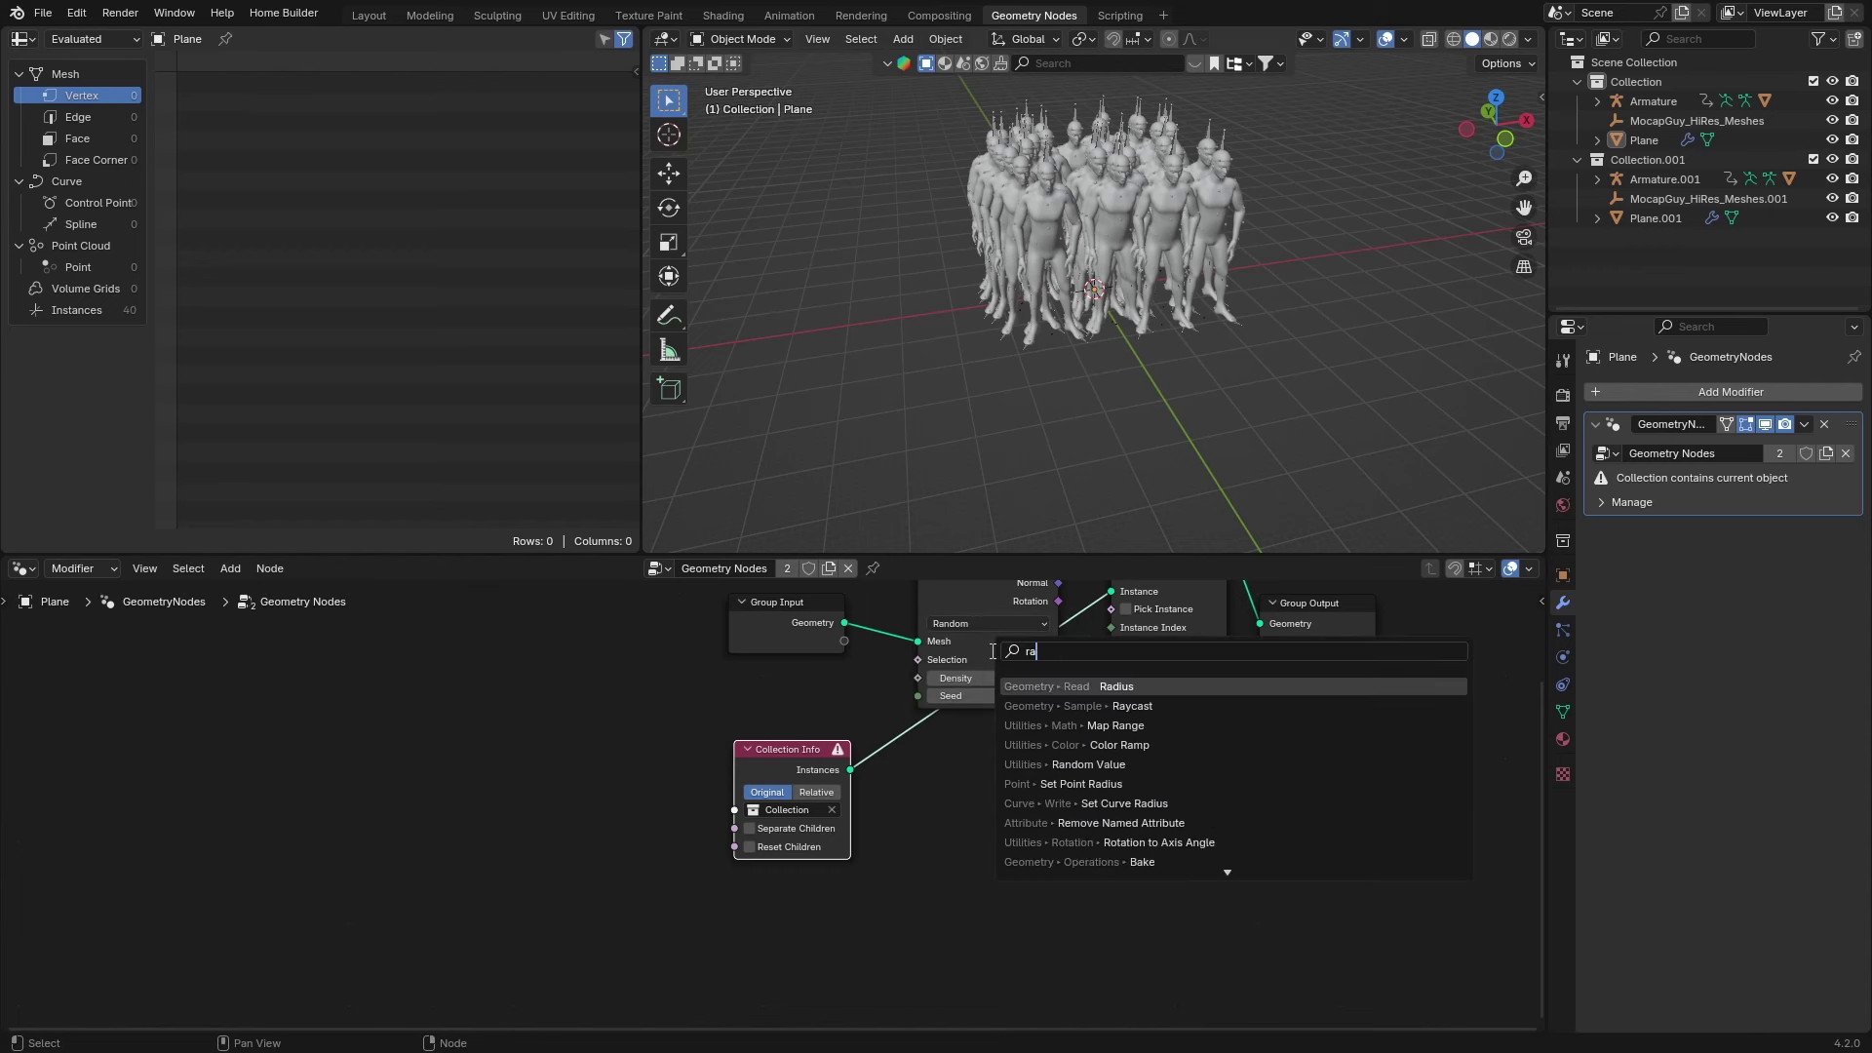
pyautogui.write('n')
pyautogui.press('Down')
pyautogui.press('Return')
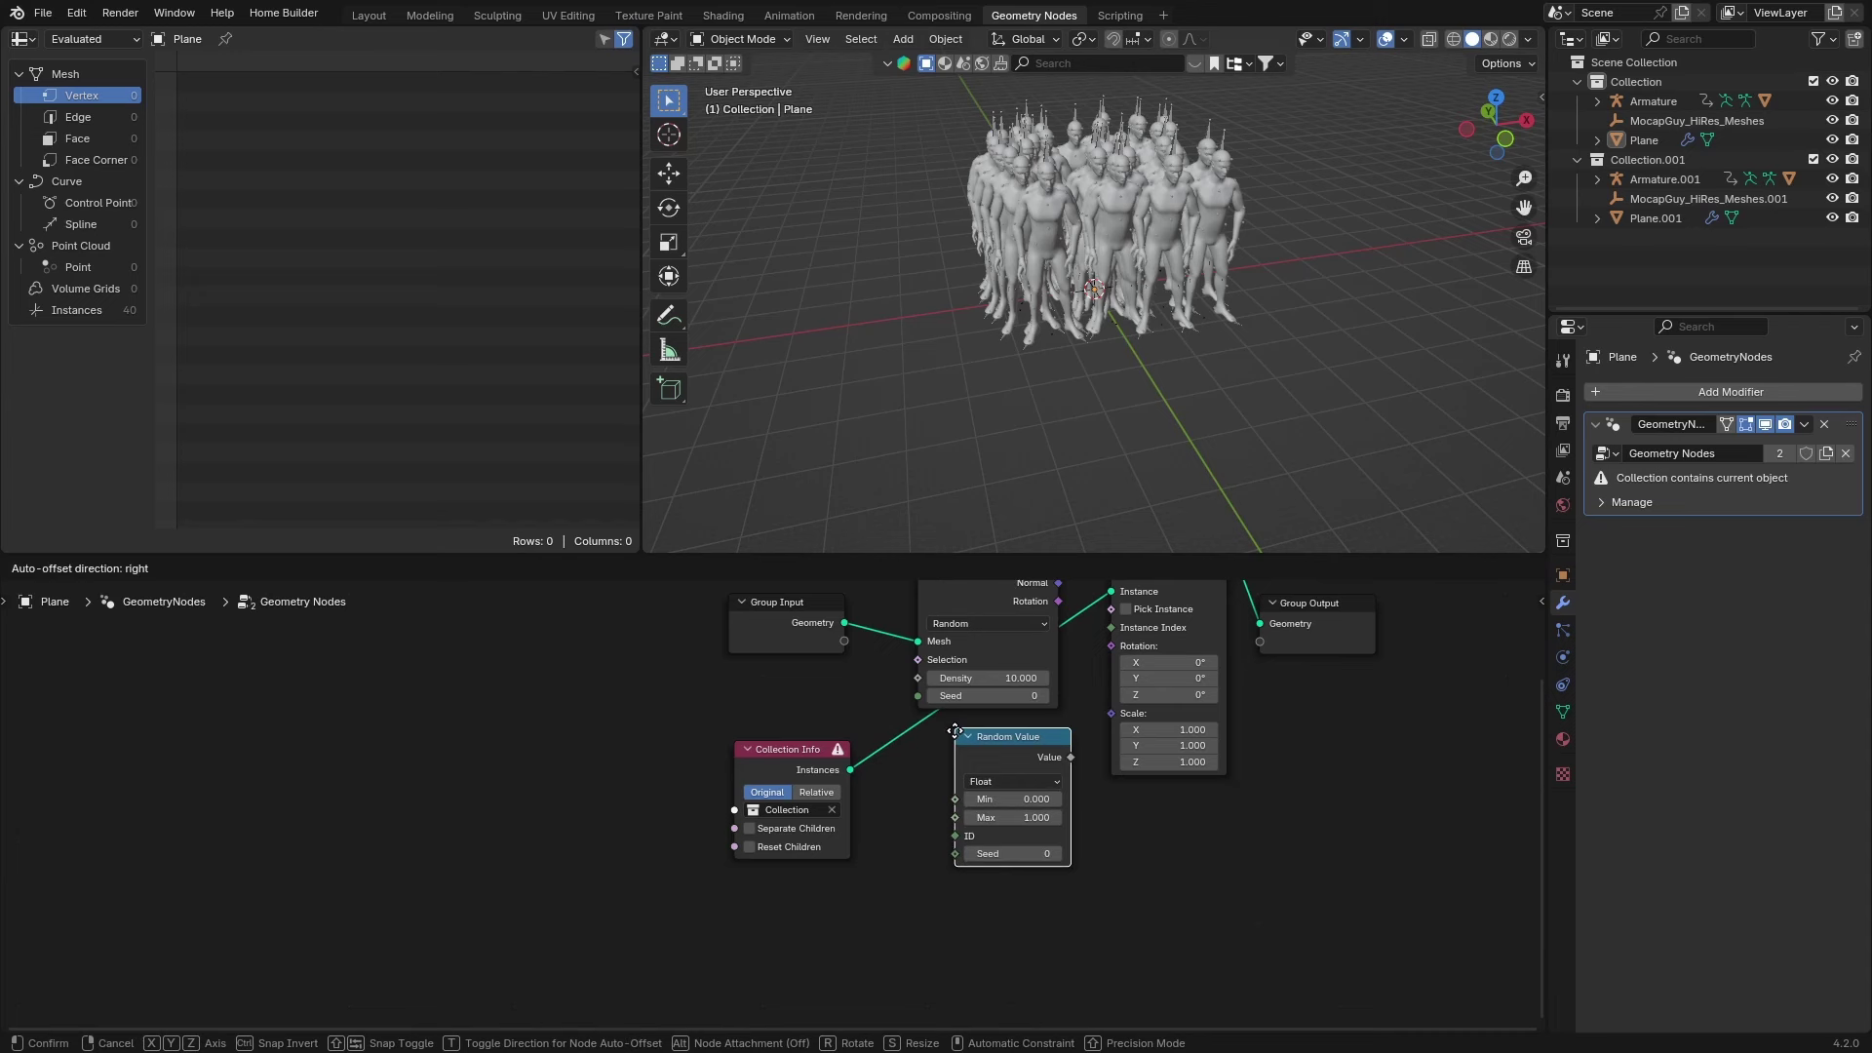
pyautogui.click(924, 792)
pyautogui.moveTo(1038, 816); pyautogui.dragTo(1110, 713)
# Set the Random Value range to Min 0.8 and Max 1.1
pyautogui.moveTo(1123, 315); pyautogui.dragTo(1039, 318, button='middle')
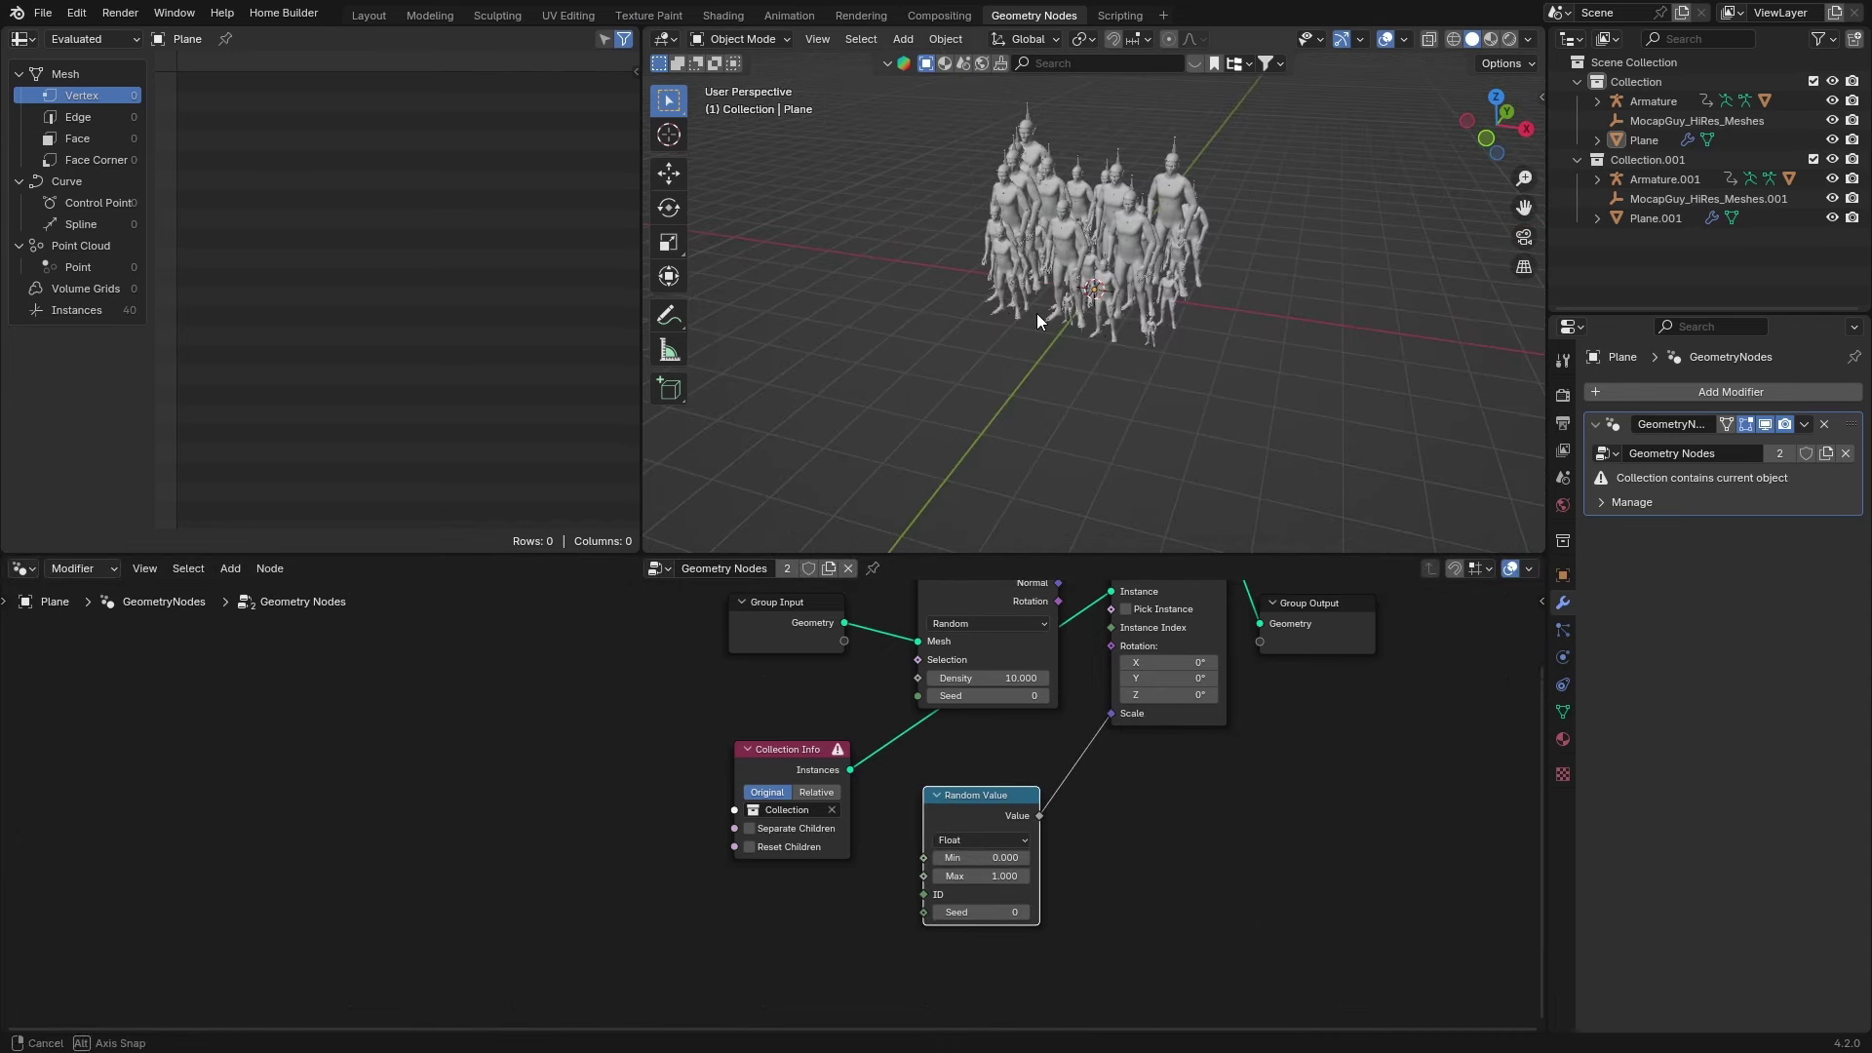
pyautogui.scroll(3, 1038, 318)
pyautogui.scroll(3, 1037, 313)
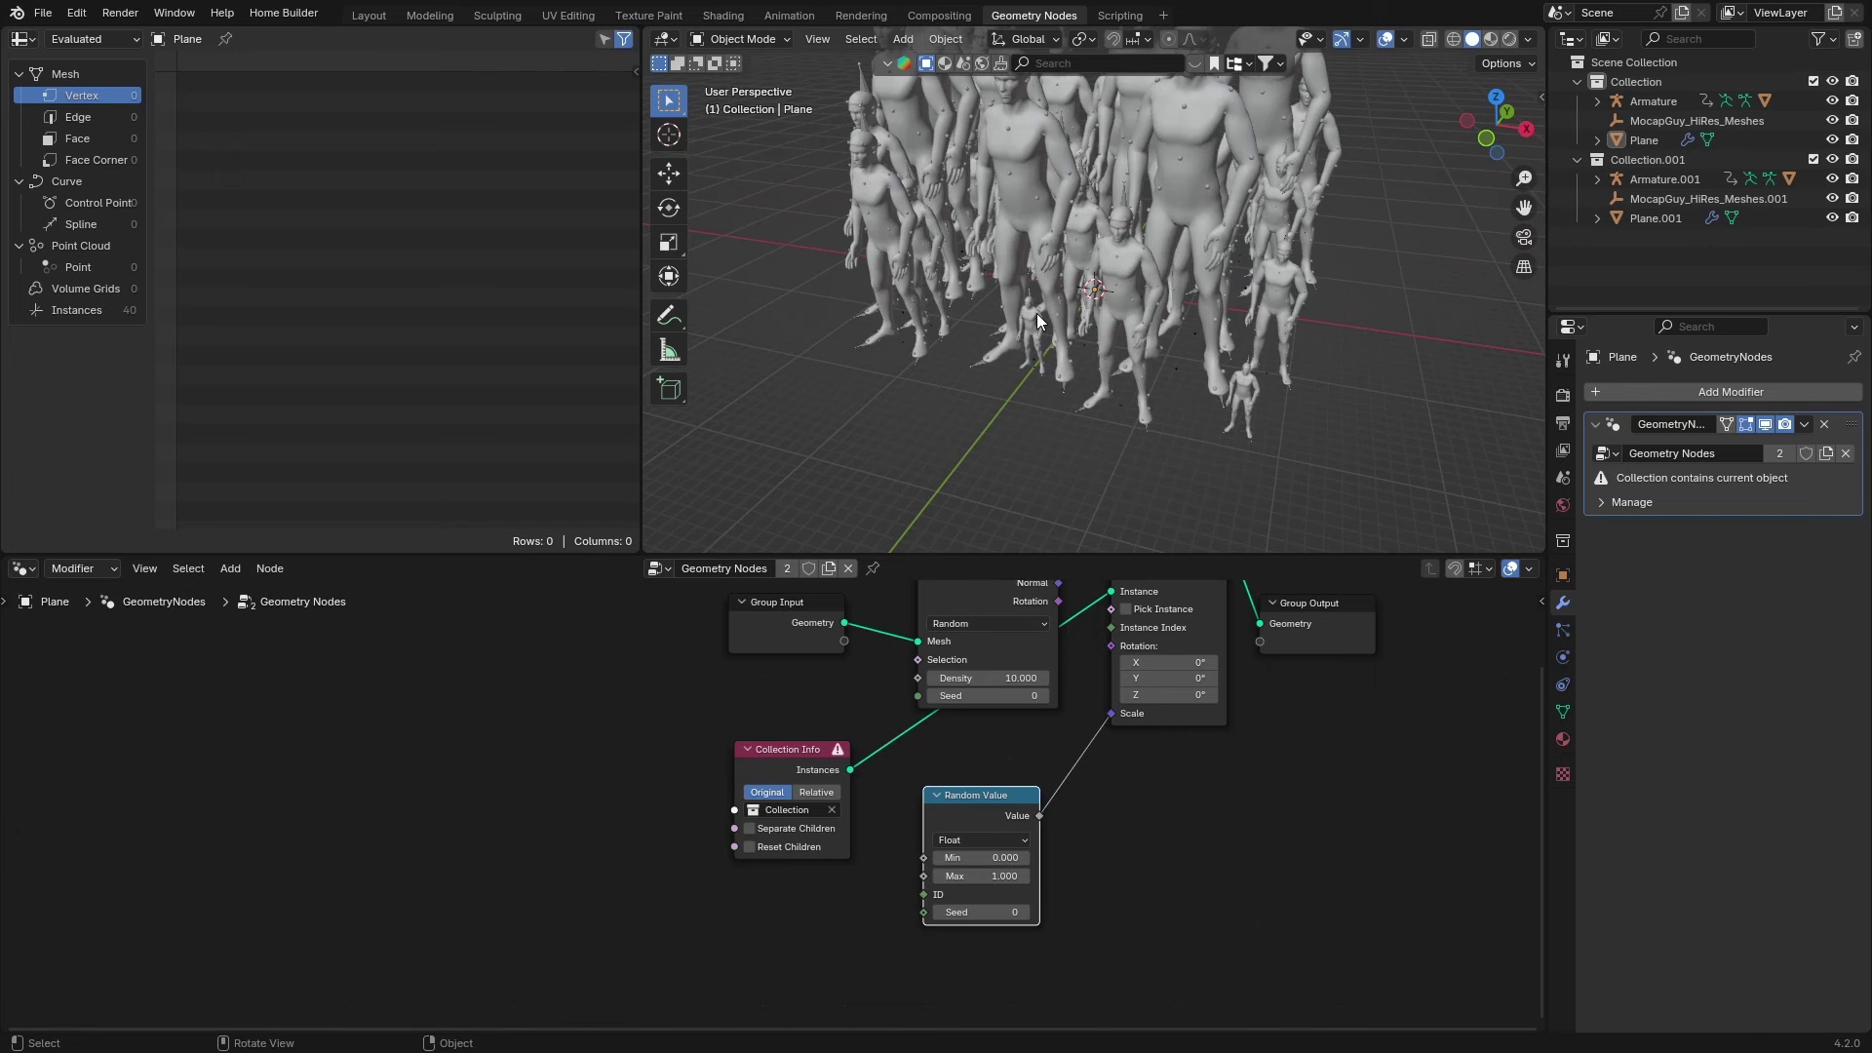
pyautogui.scroll(-6, 1037, 313)
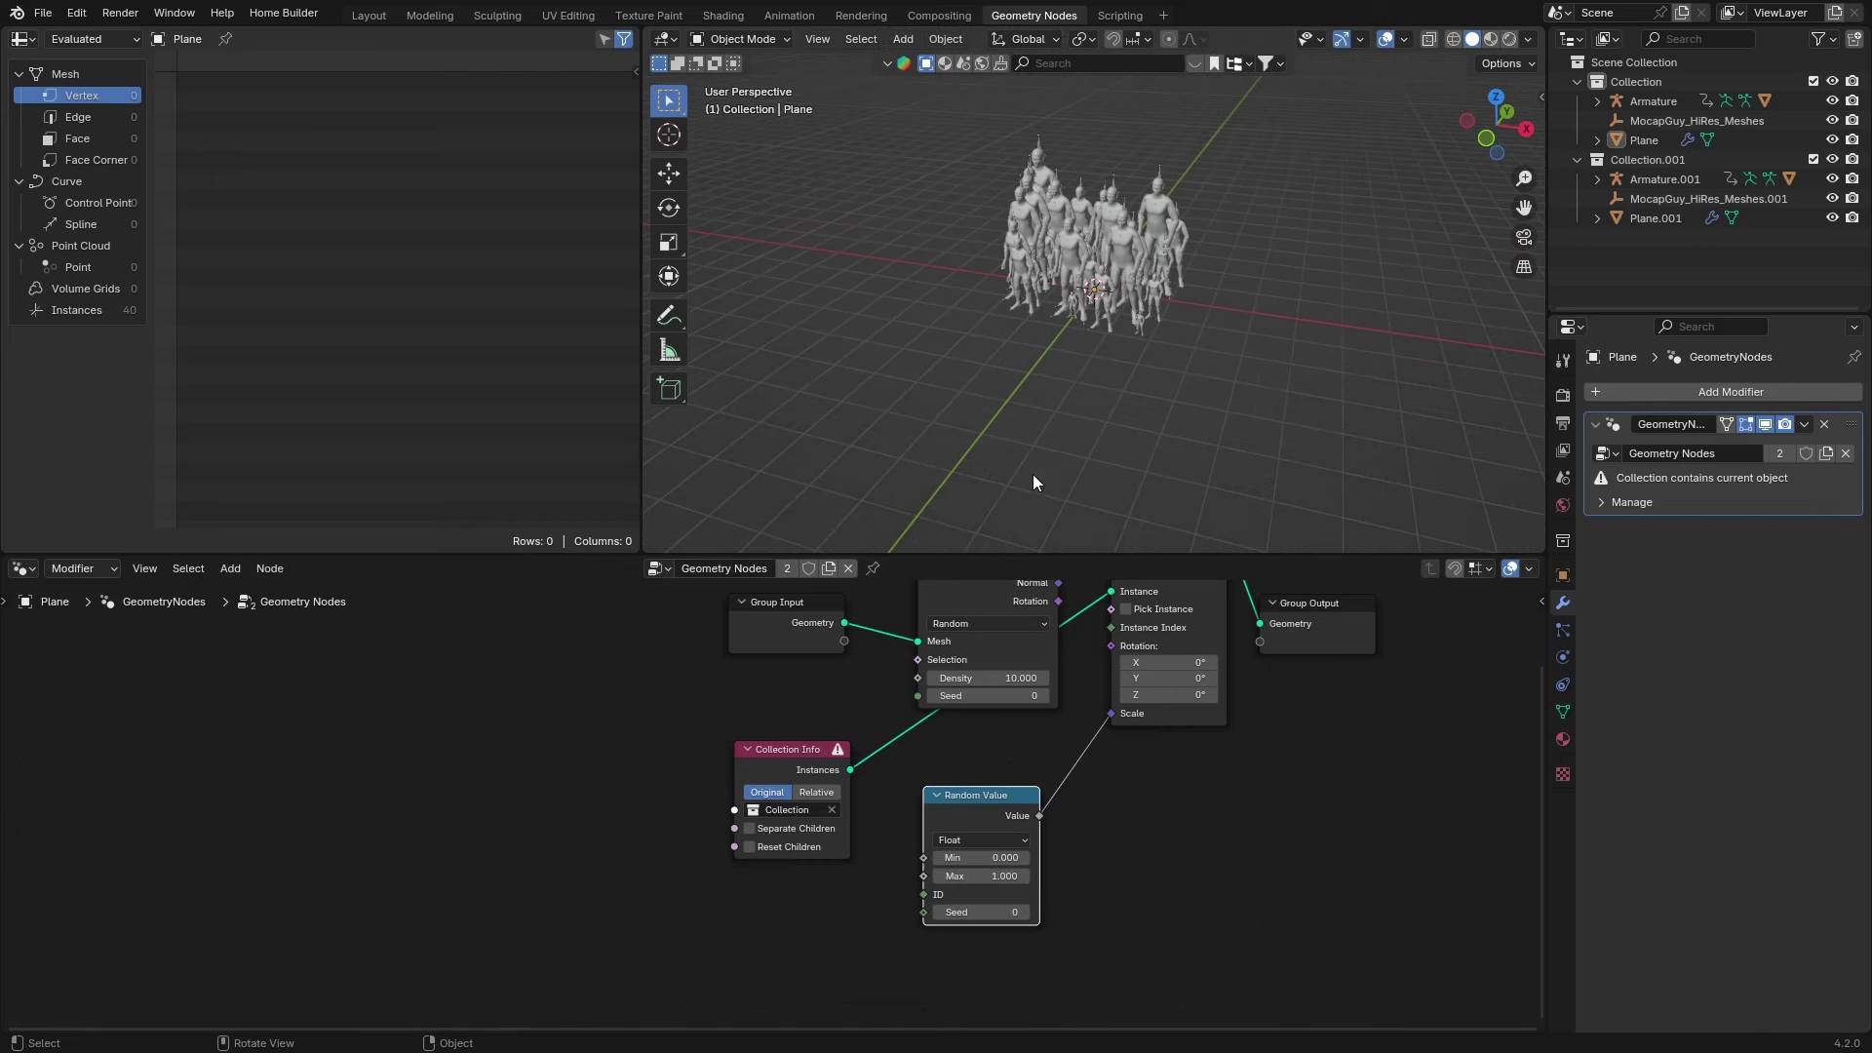
pyautogui.click(984, 858)
pyautogui.write('0.8')
pyautogui.press('Return')
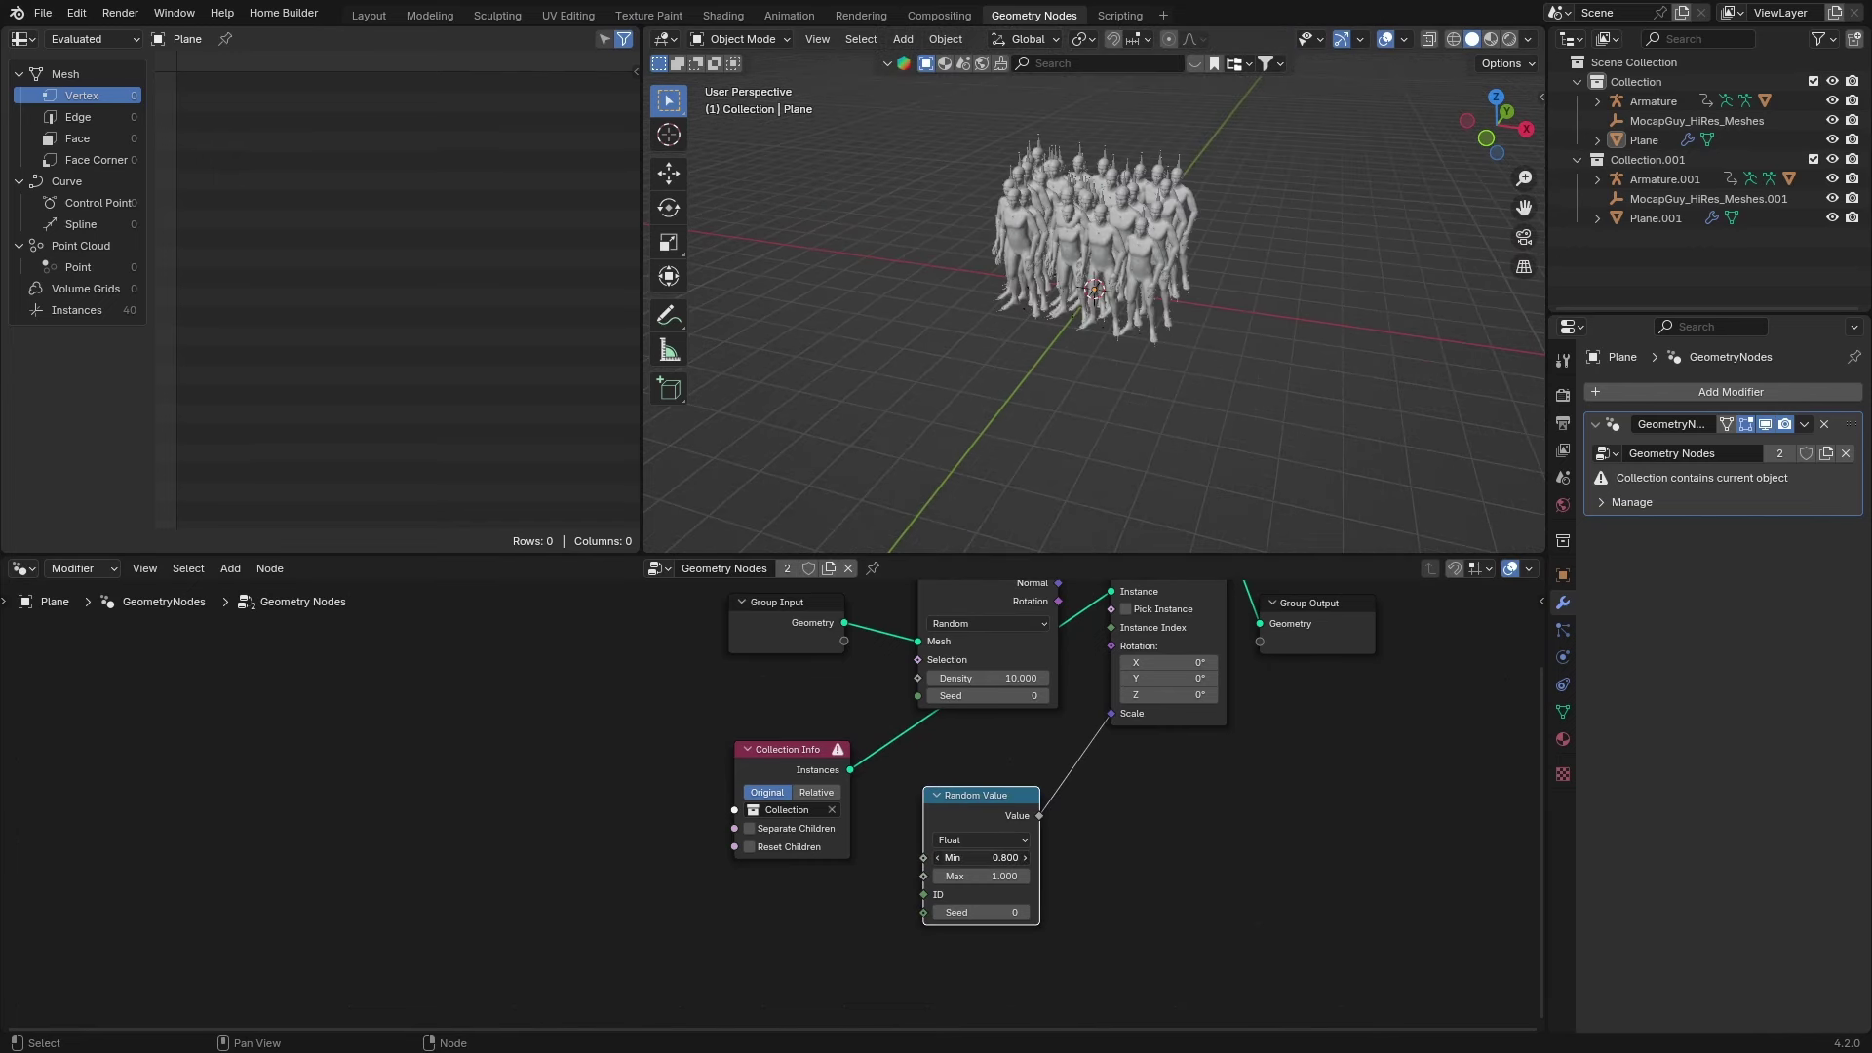
pyautogui.click(985, 875)
pyautogui.write('1.5')
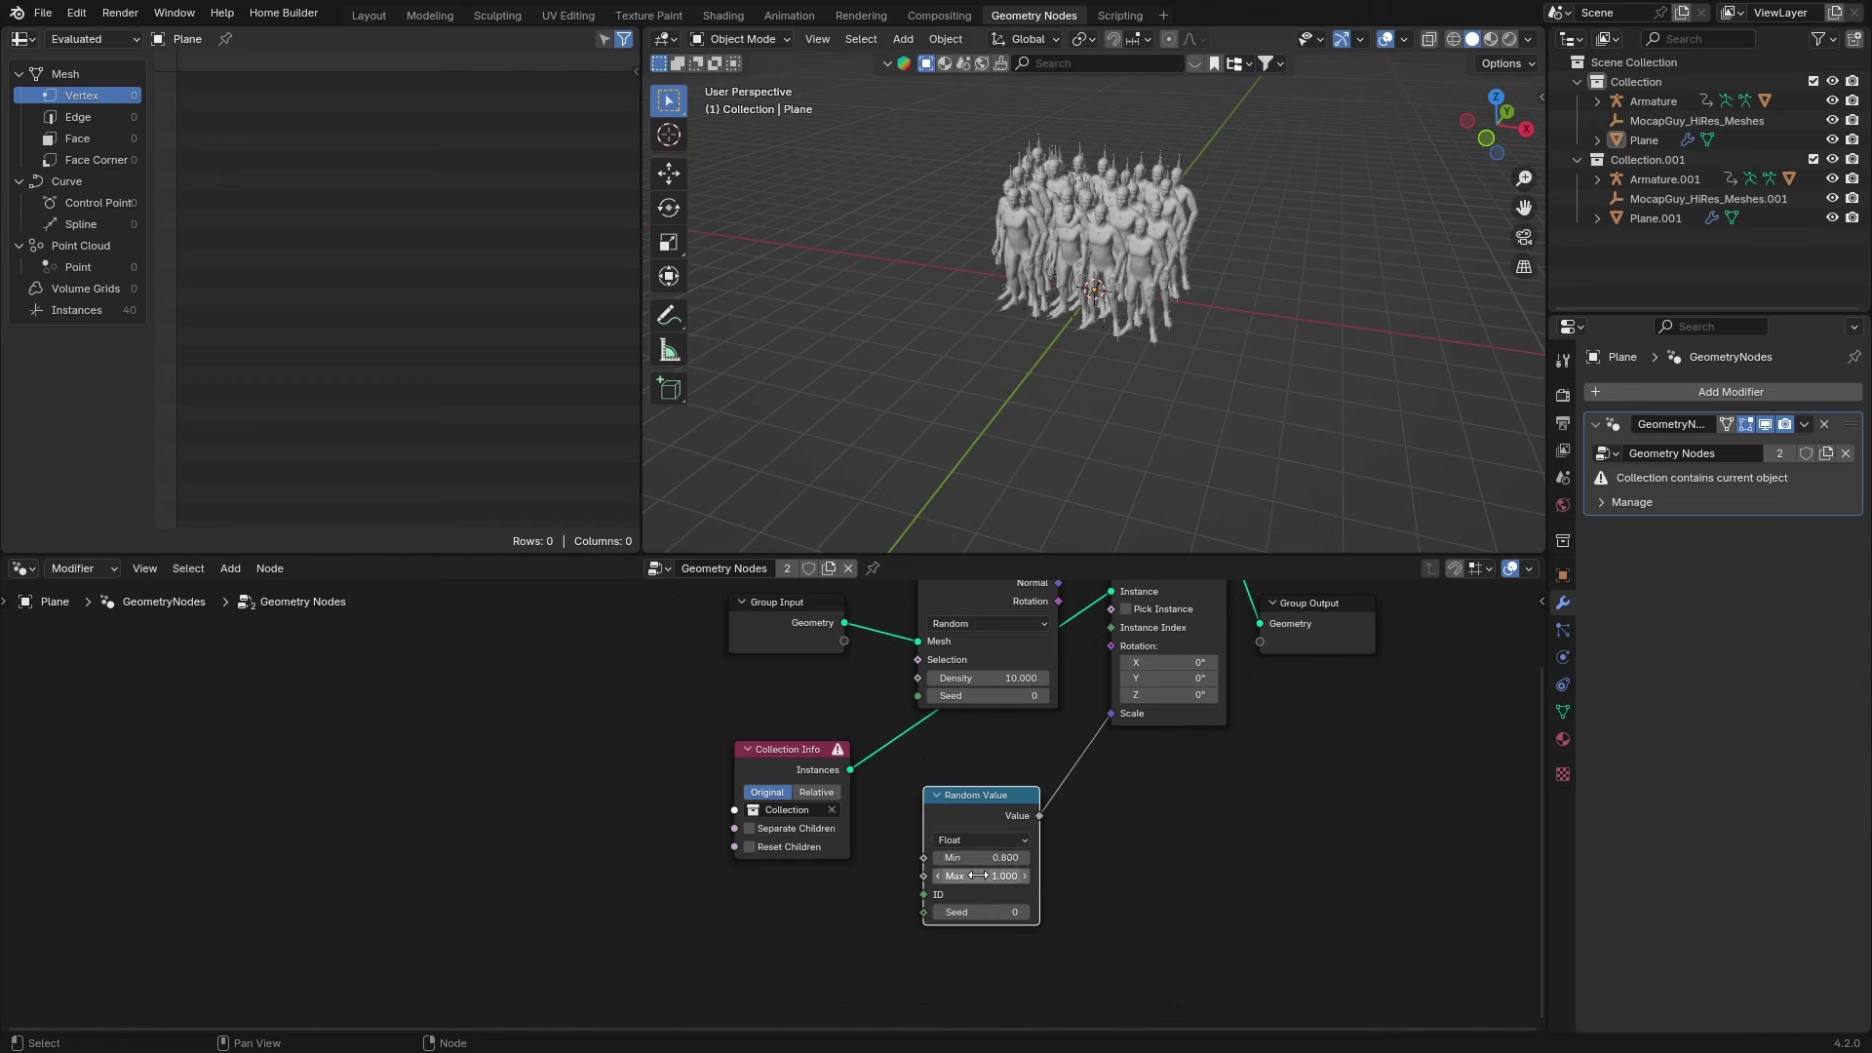
pyautogui.press('Return')
pyautogui.hotkey('ctrl', 'v')
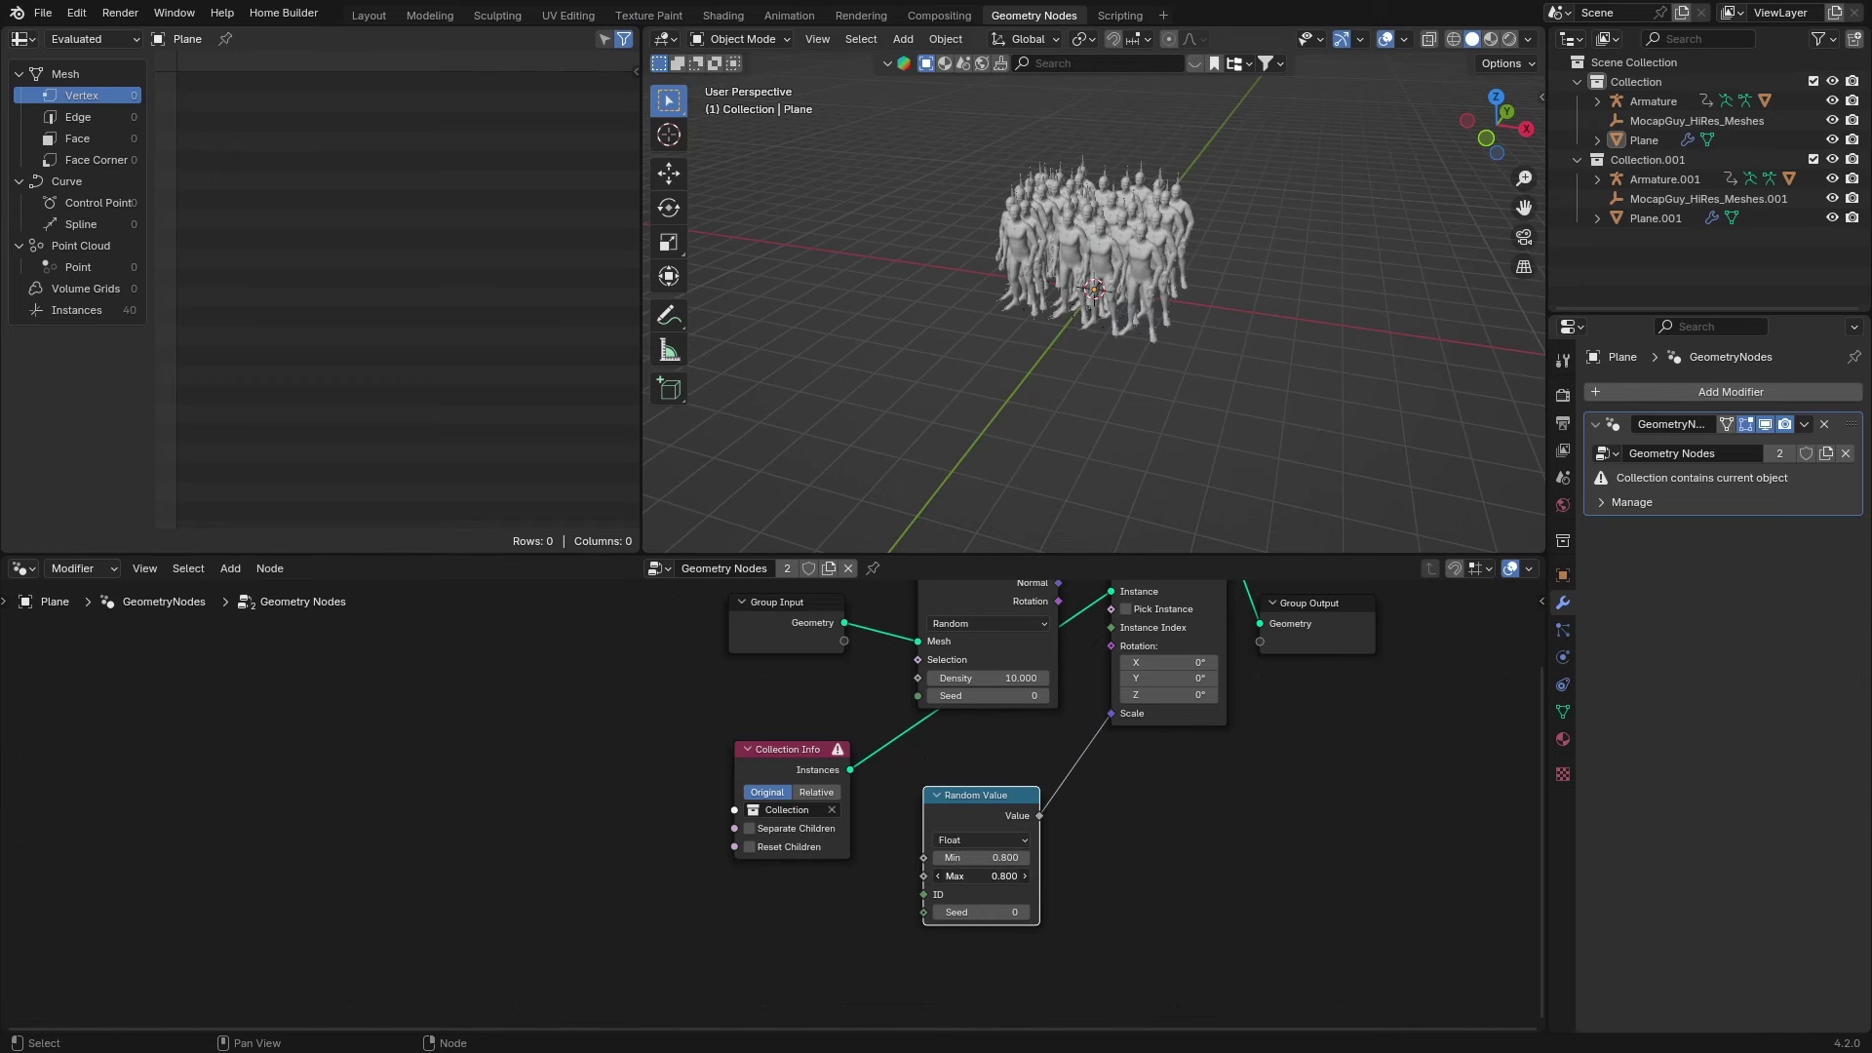
pyautogui.click(984, 876)
pyautogui.write('1.1')
pyautogui.press('Return')
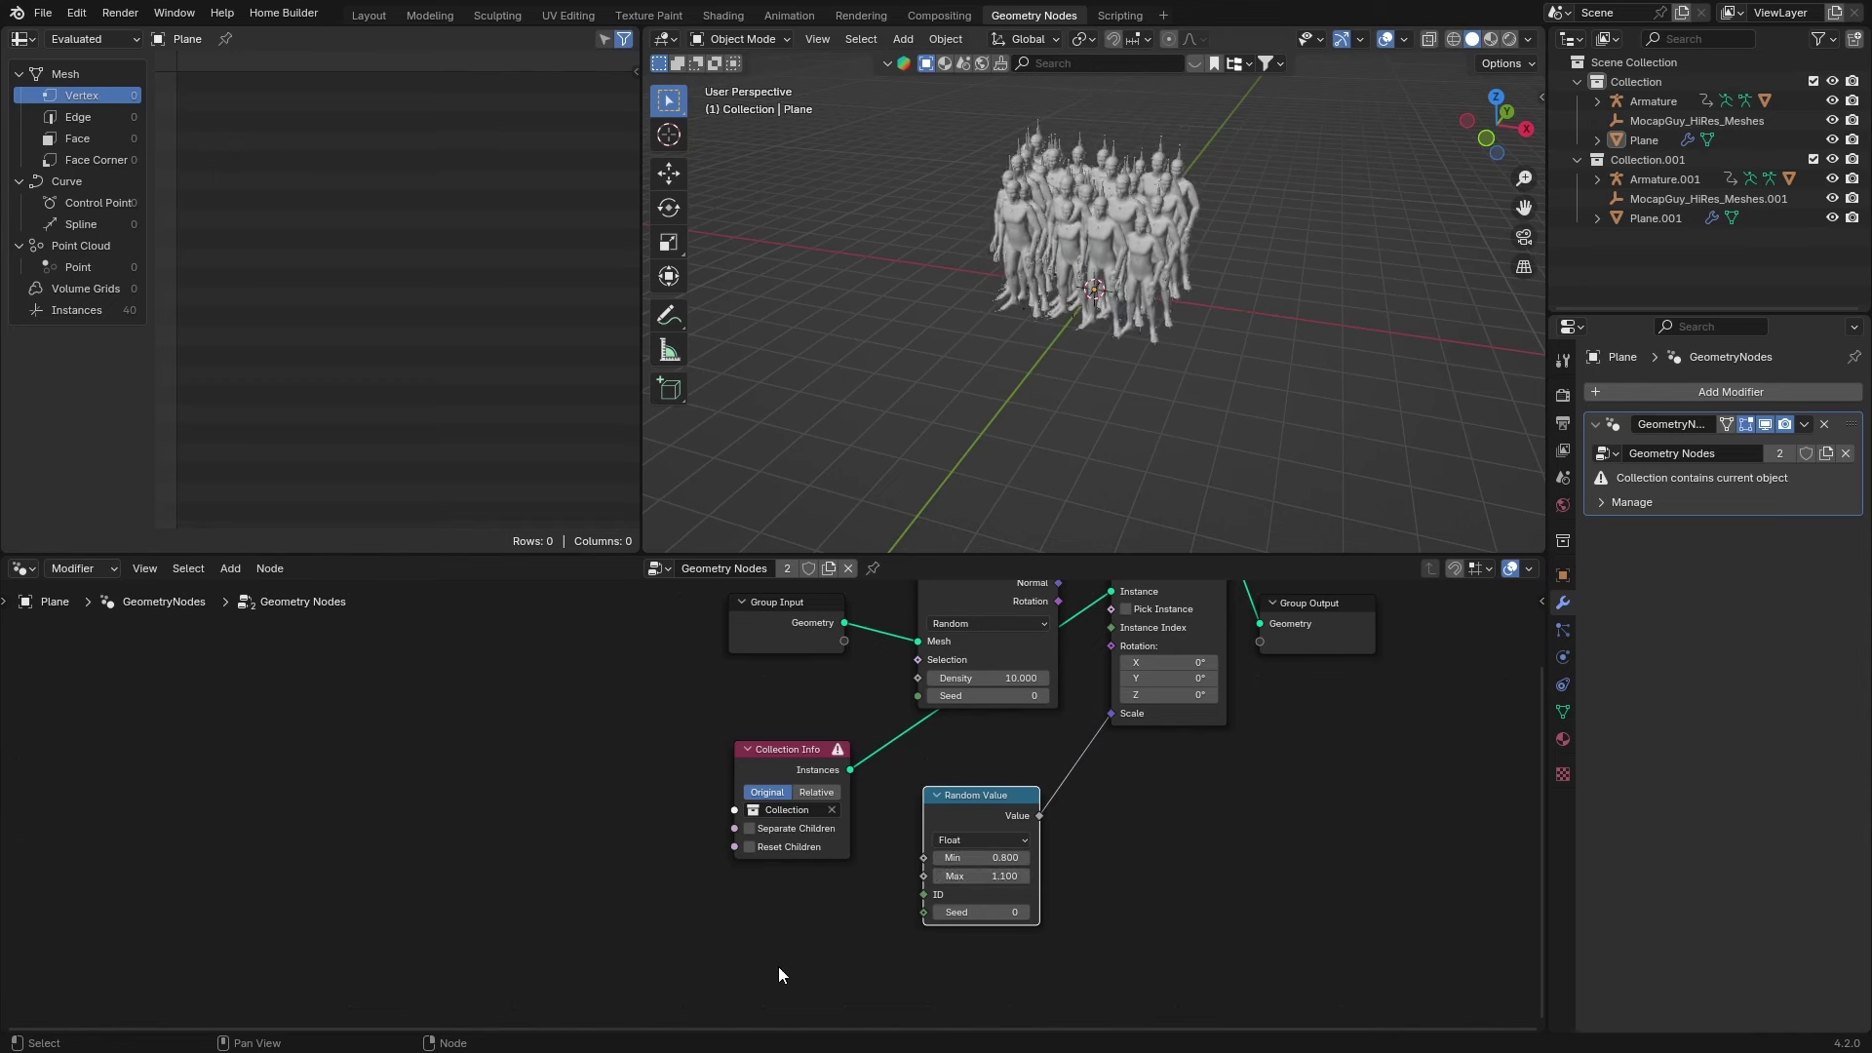
# Raise the point density slightly and change the scatter seed to -9
pyautogui.moveTo(686, 713); pyautogui.dragTo(558, 801, button='middle')
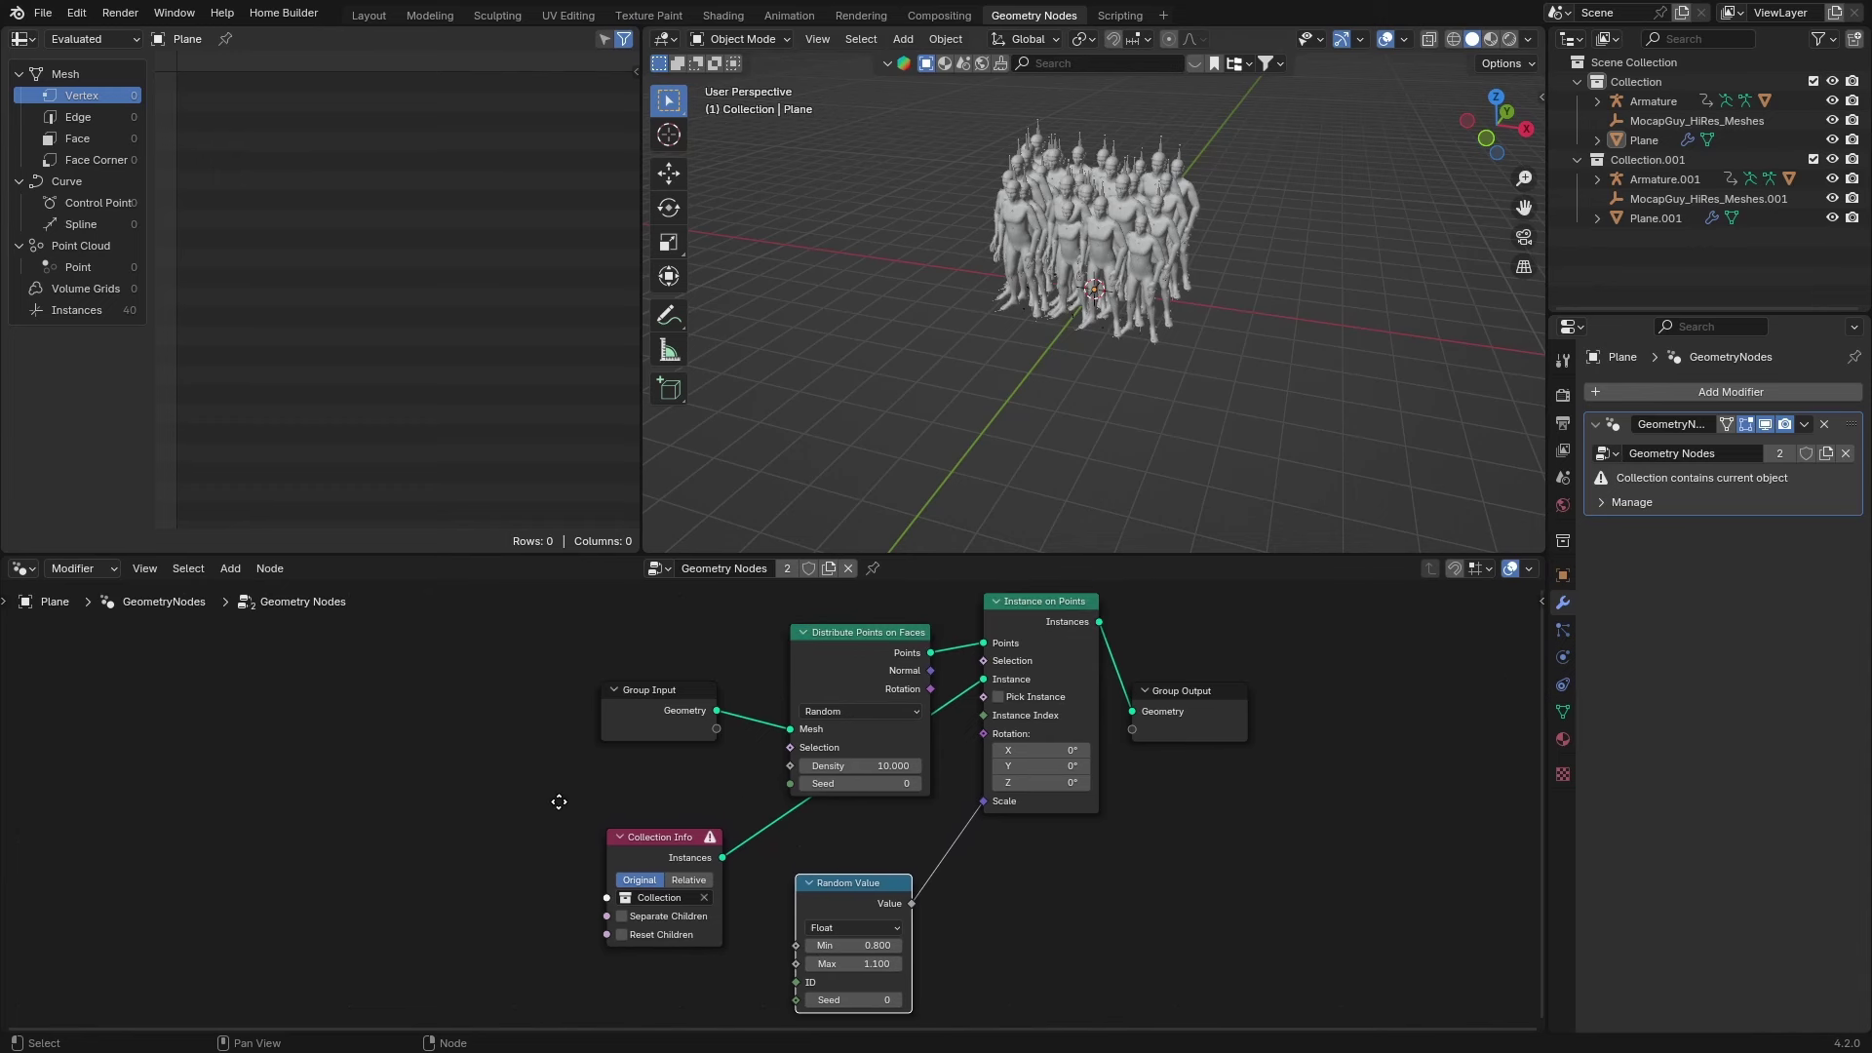
pyautogui.moveTo(850, 766)
pyautogui.mouseDown()
pyautogui.moveTo(965, 766)
pyautogui.moveTo(858, 768)
pyautogui.mouseUp()
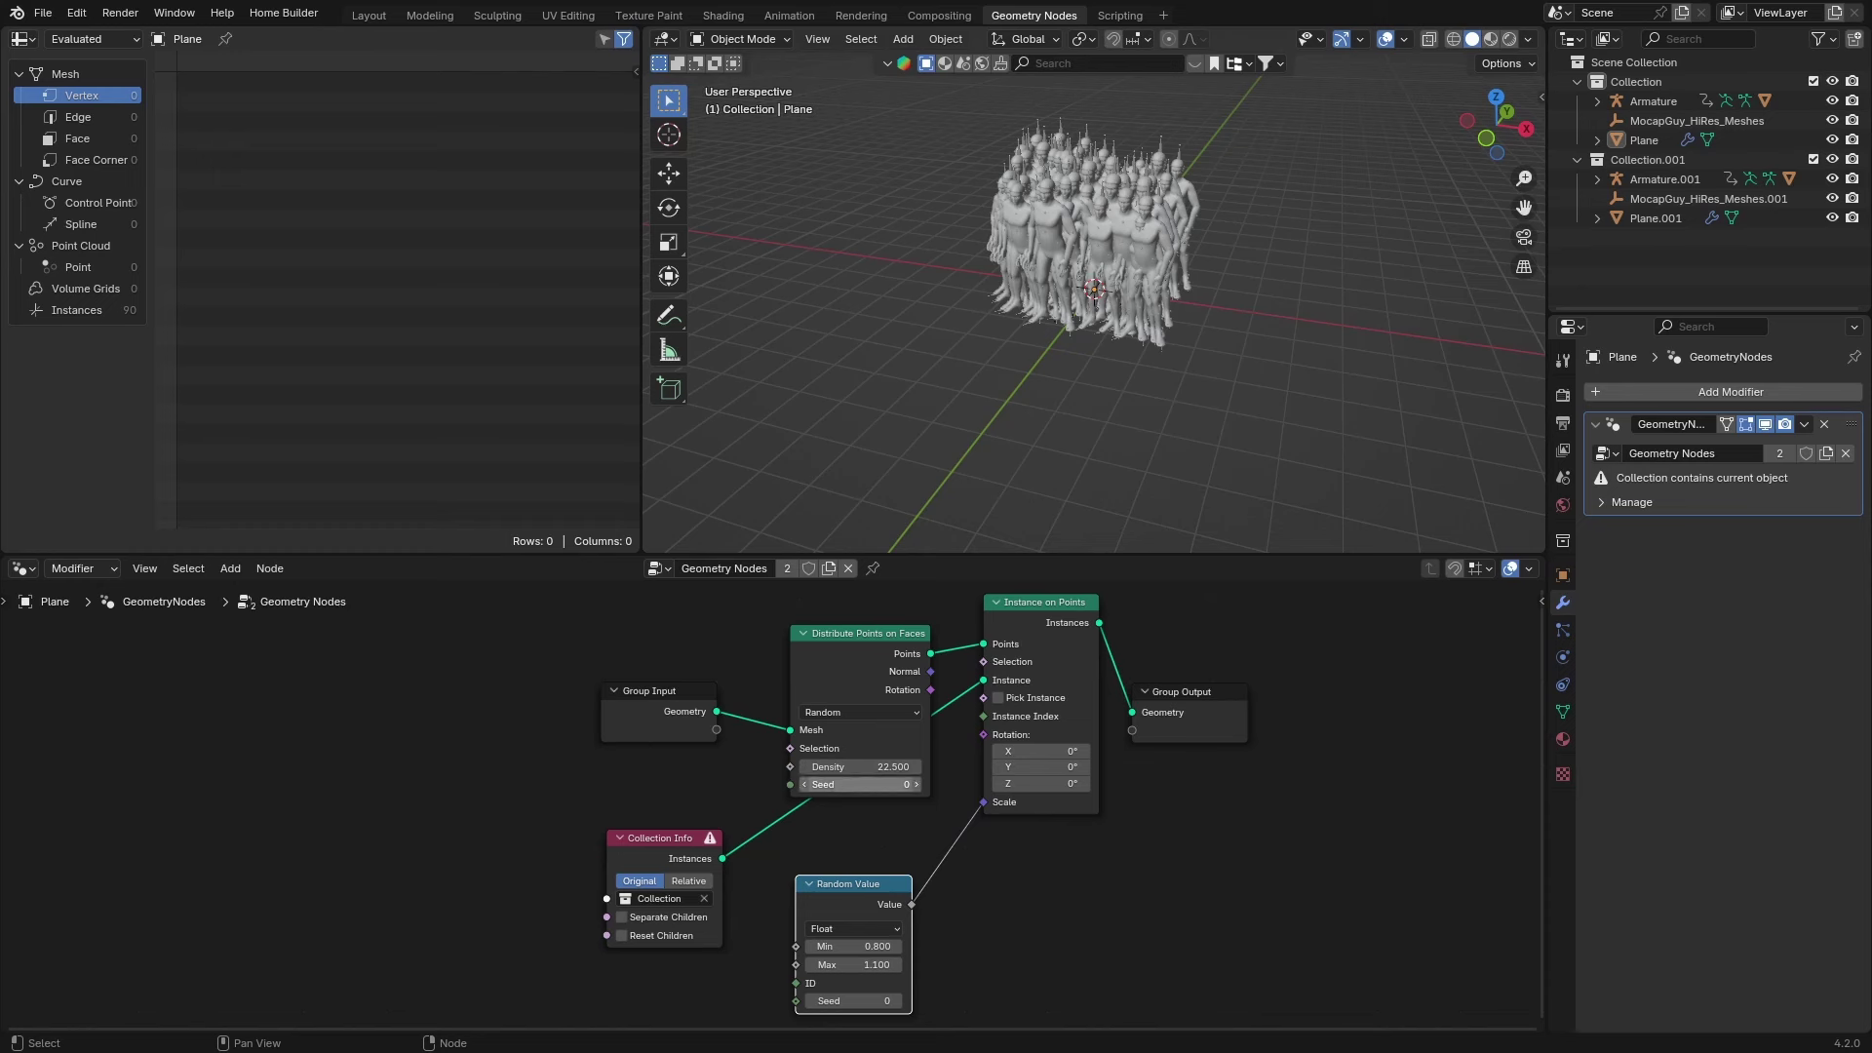
pyautogui.moveTo(858, 784); pyautogui.dragTo(780, 788)
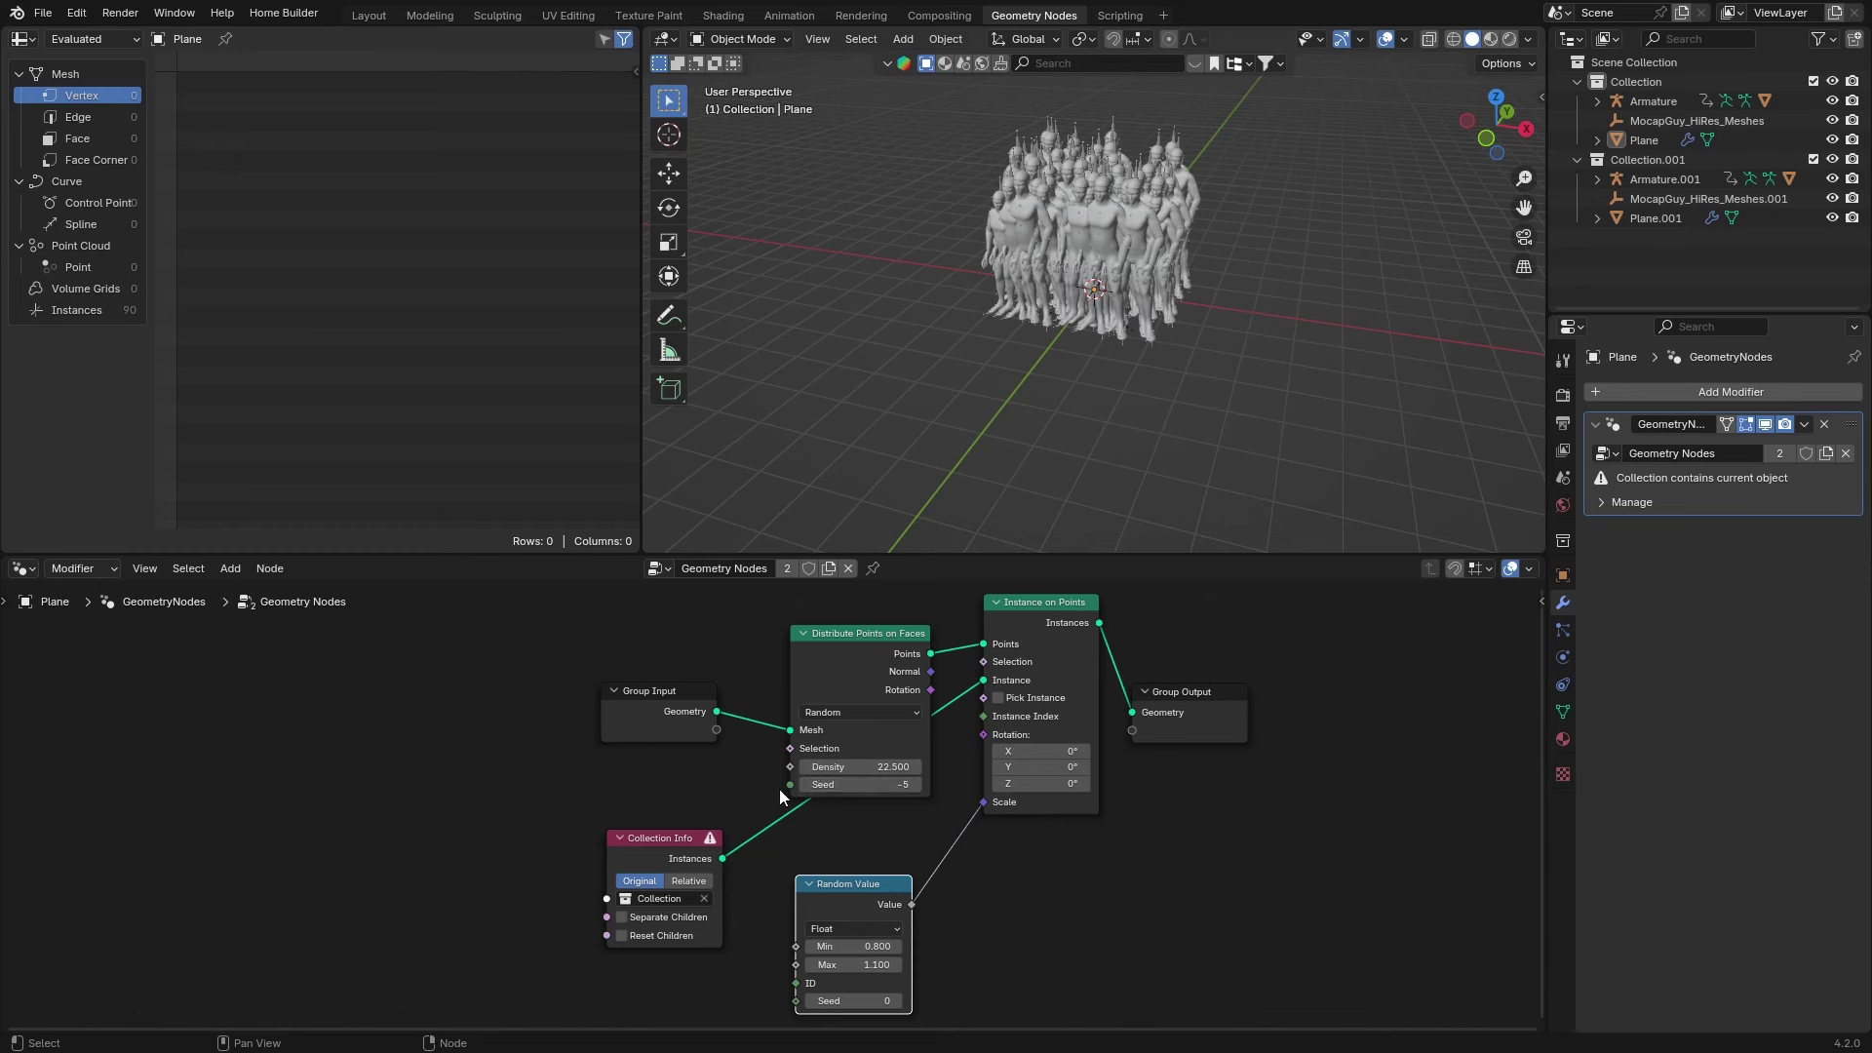
# Instance the duplicated collection, raise density to 68.7 for 275 figures, and keep Relative transforms
pyautogui.click(689, 882)
pyautogui.click(673, 897)
pyautogui.click(854, 946)
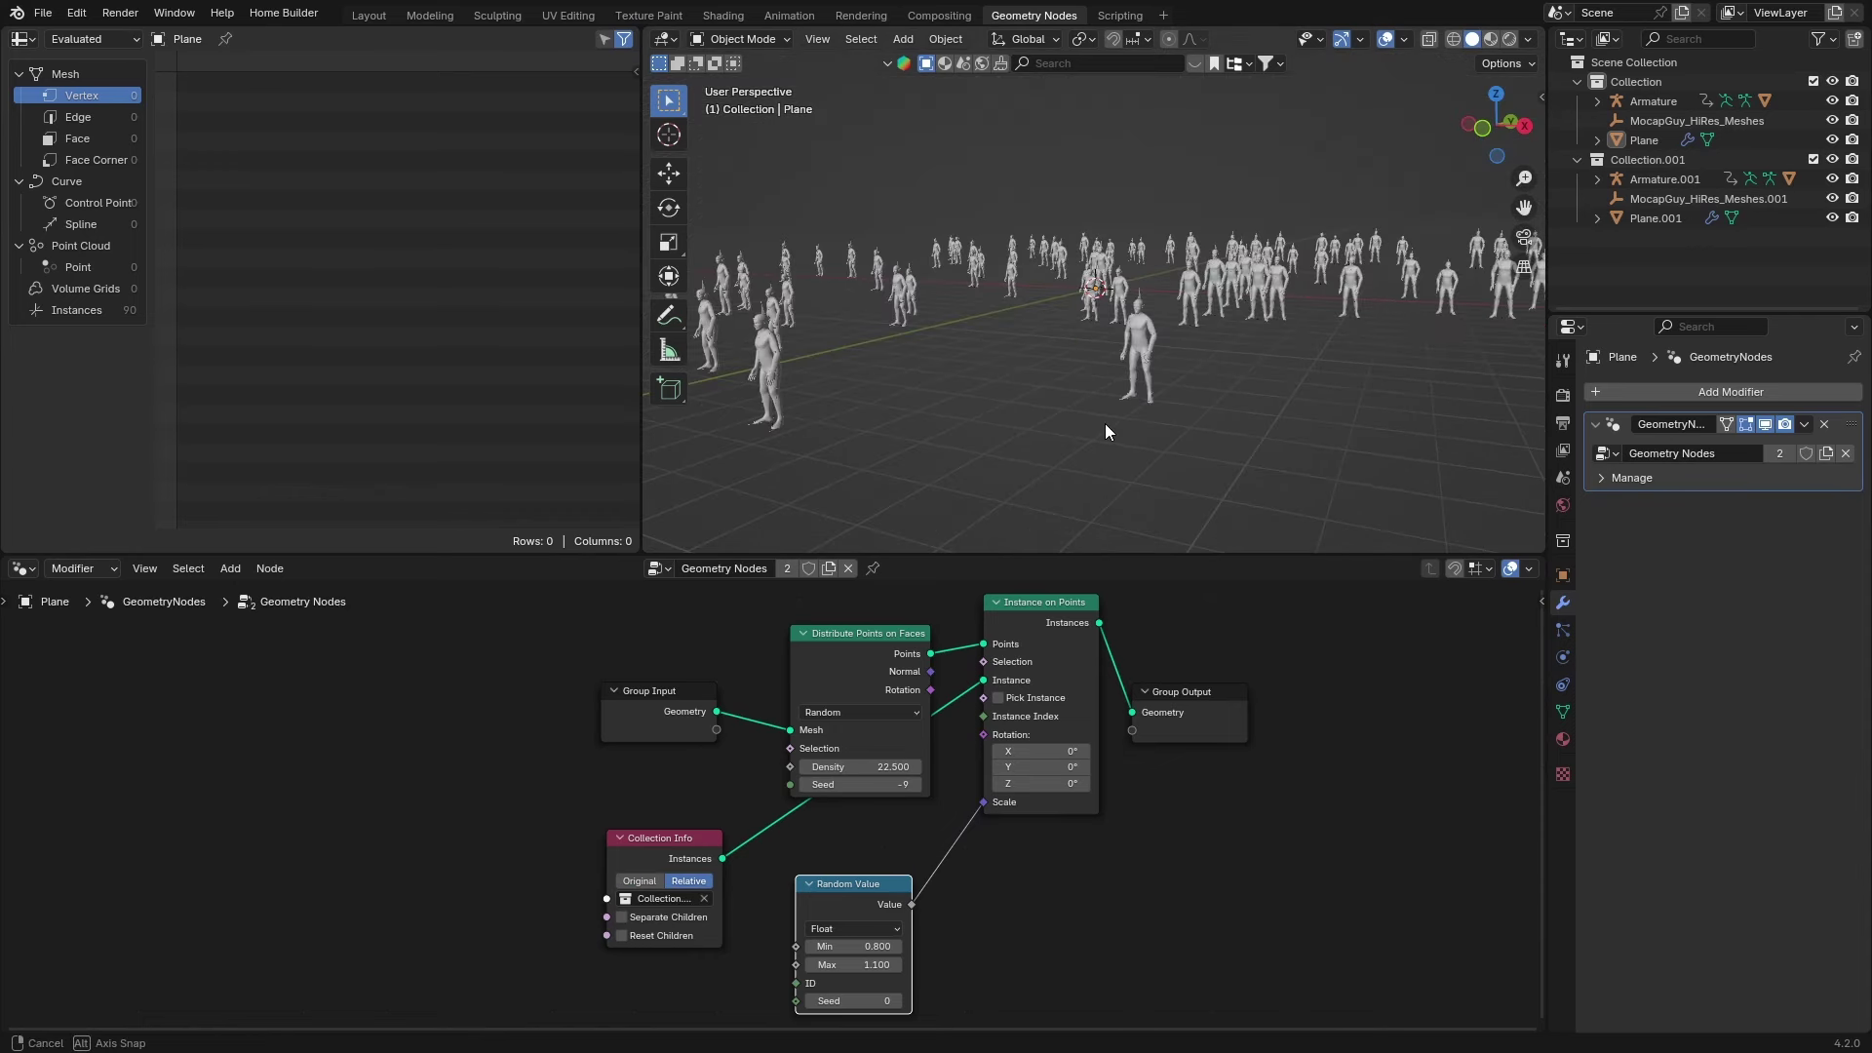
pyautogui.moveTo(875, 766); pyautogui.dragTo(989, 766)
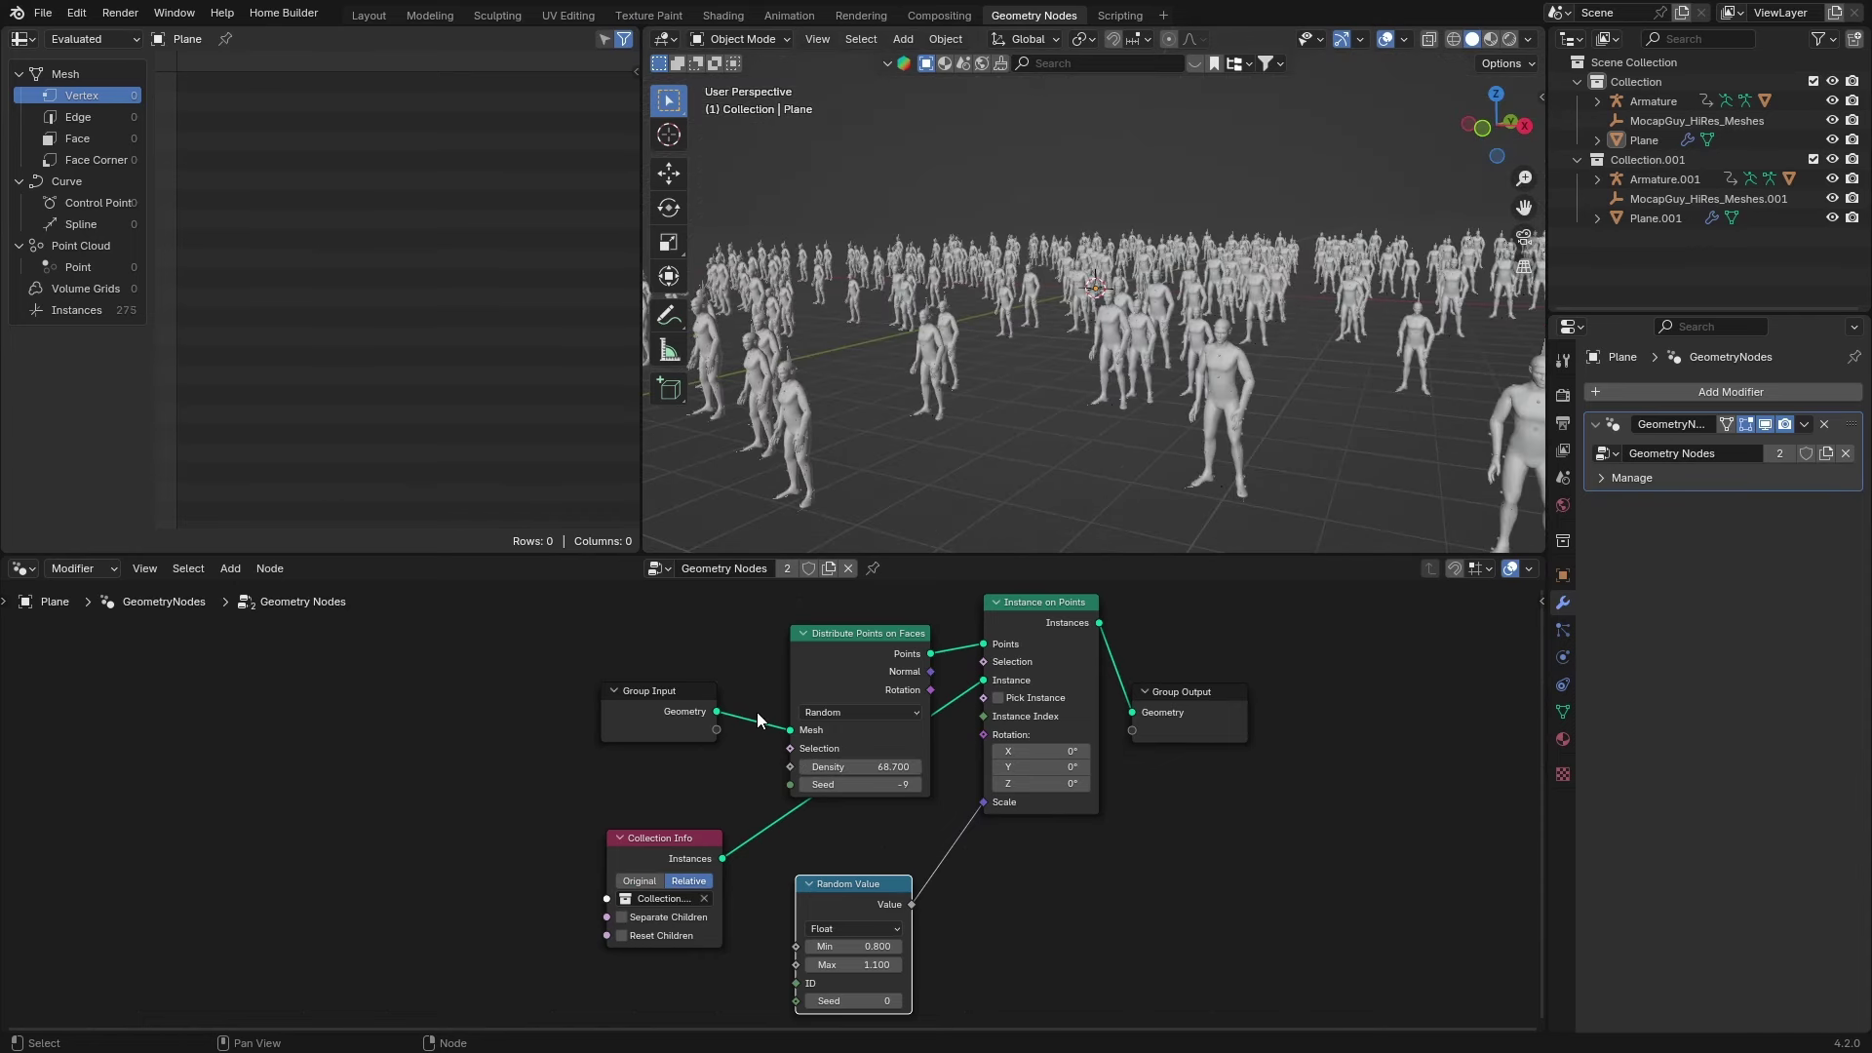
pyautogui.click(640, 881)
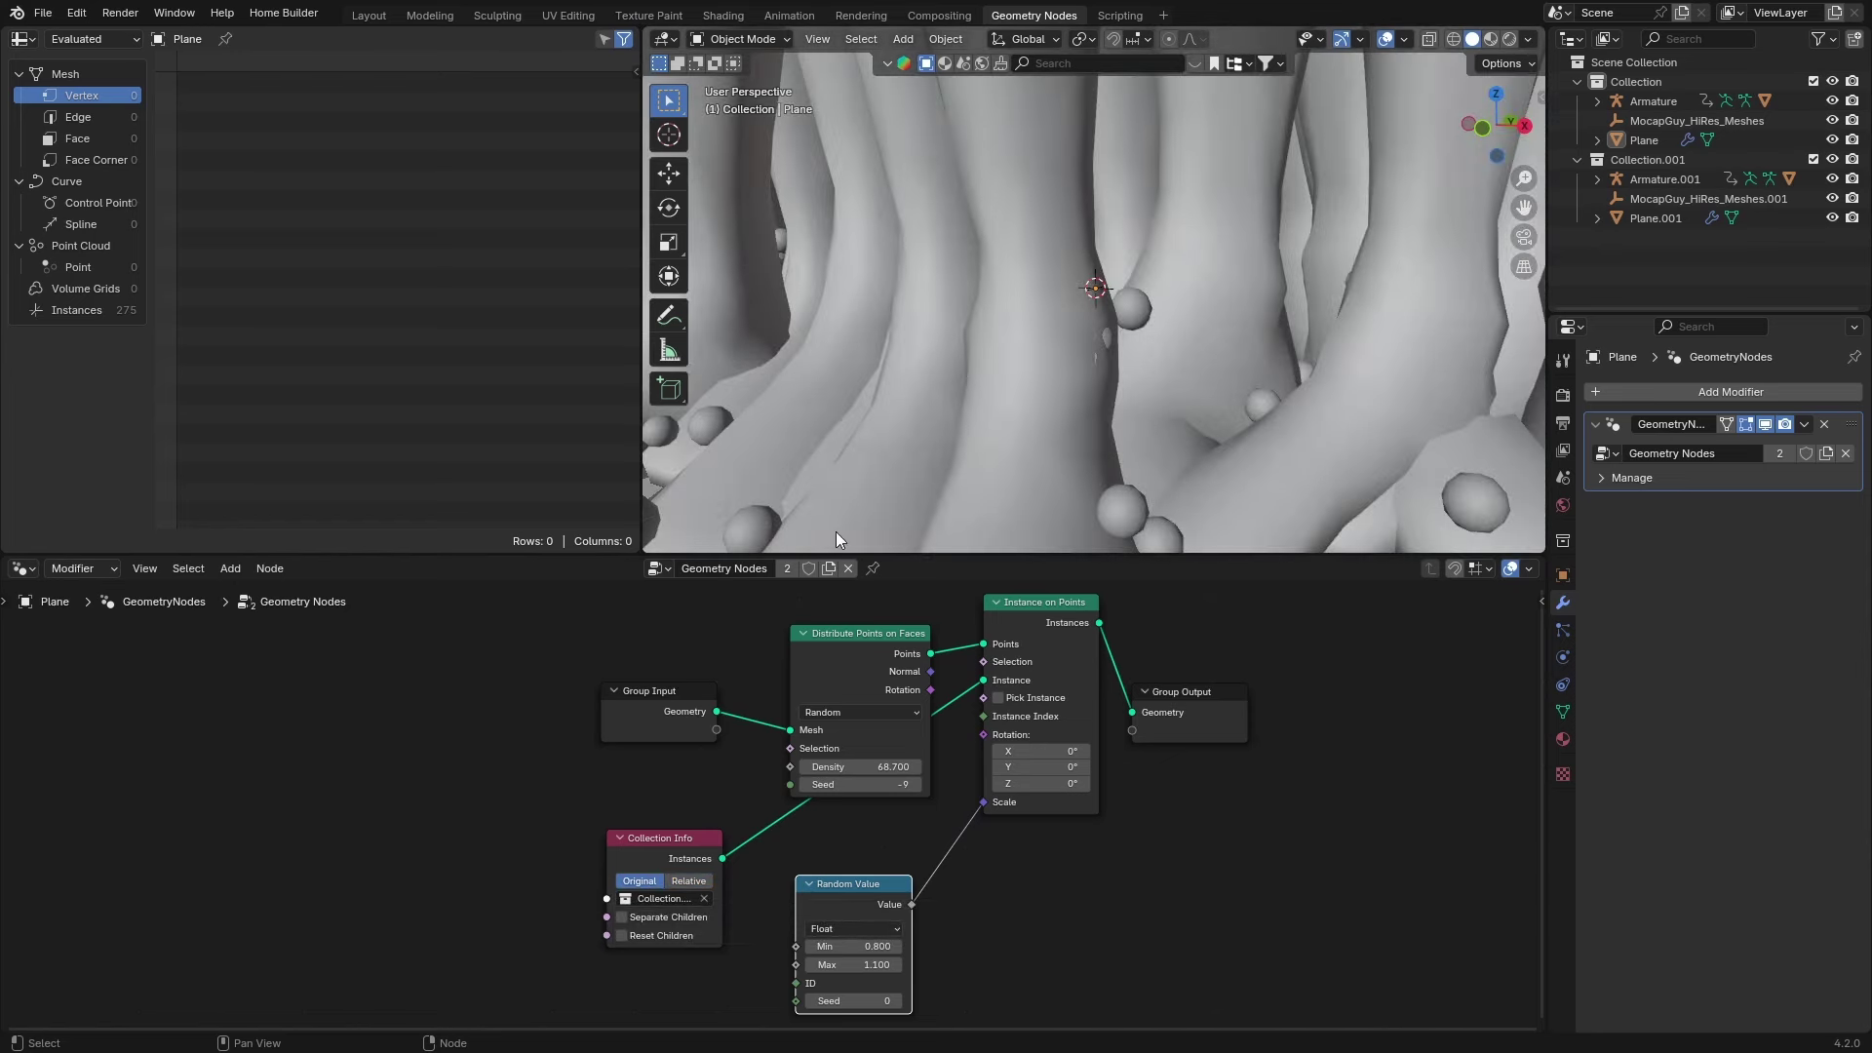
pyautogui.moveTo(861, 481); pyautogui.dragTo(936, 439, button='middle')
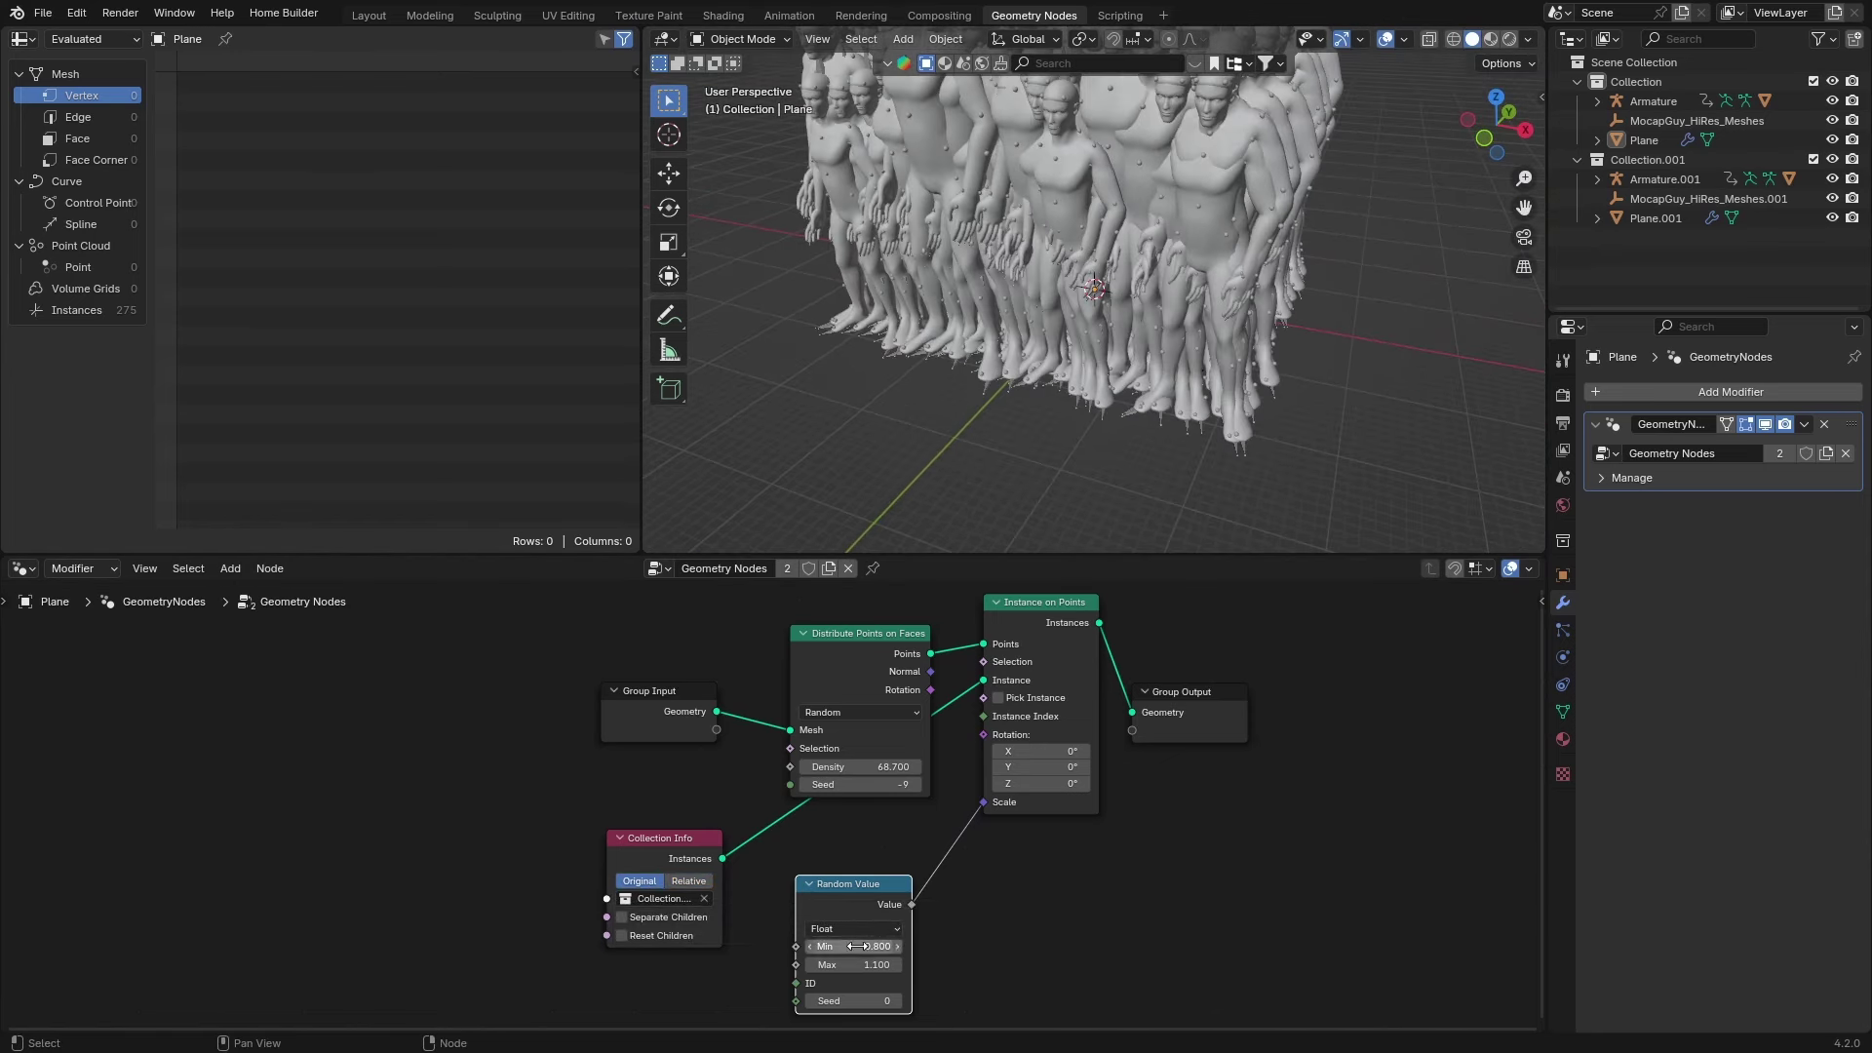
pyautogui.click(689, 881)
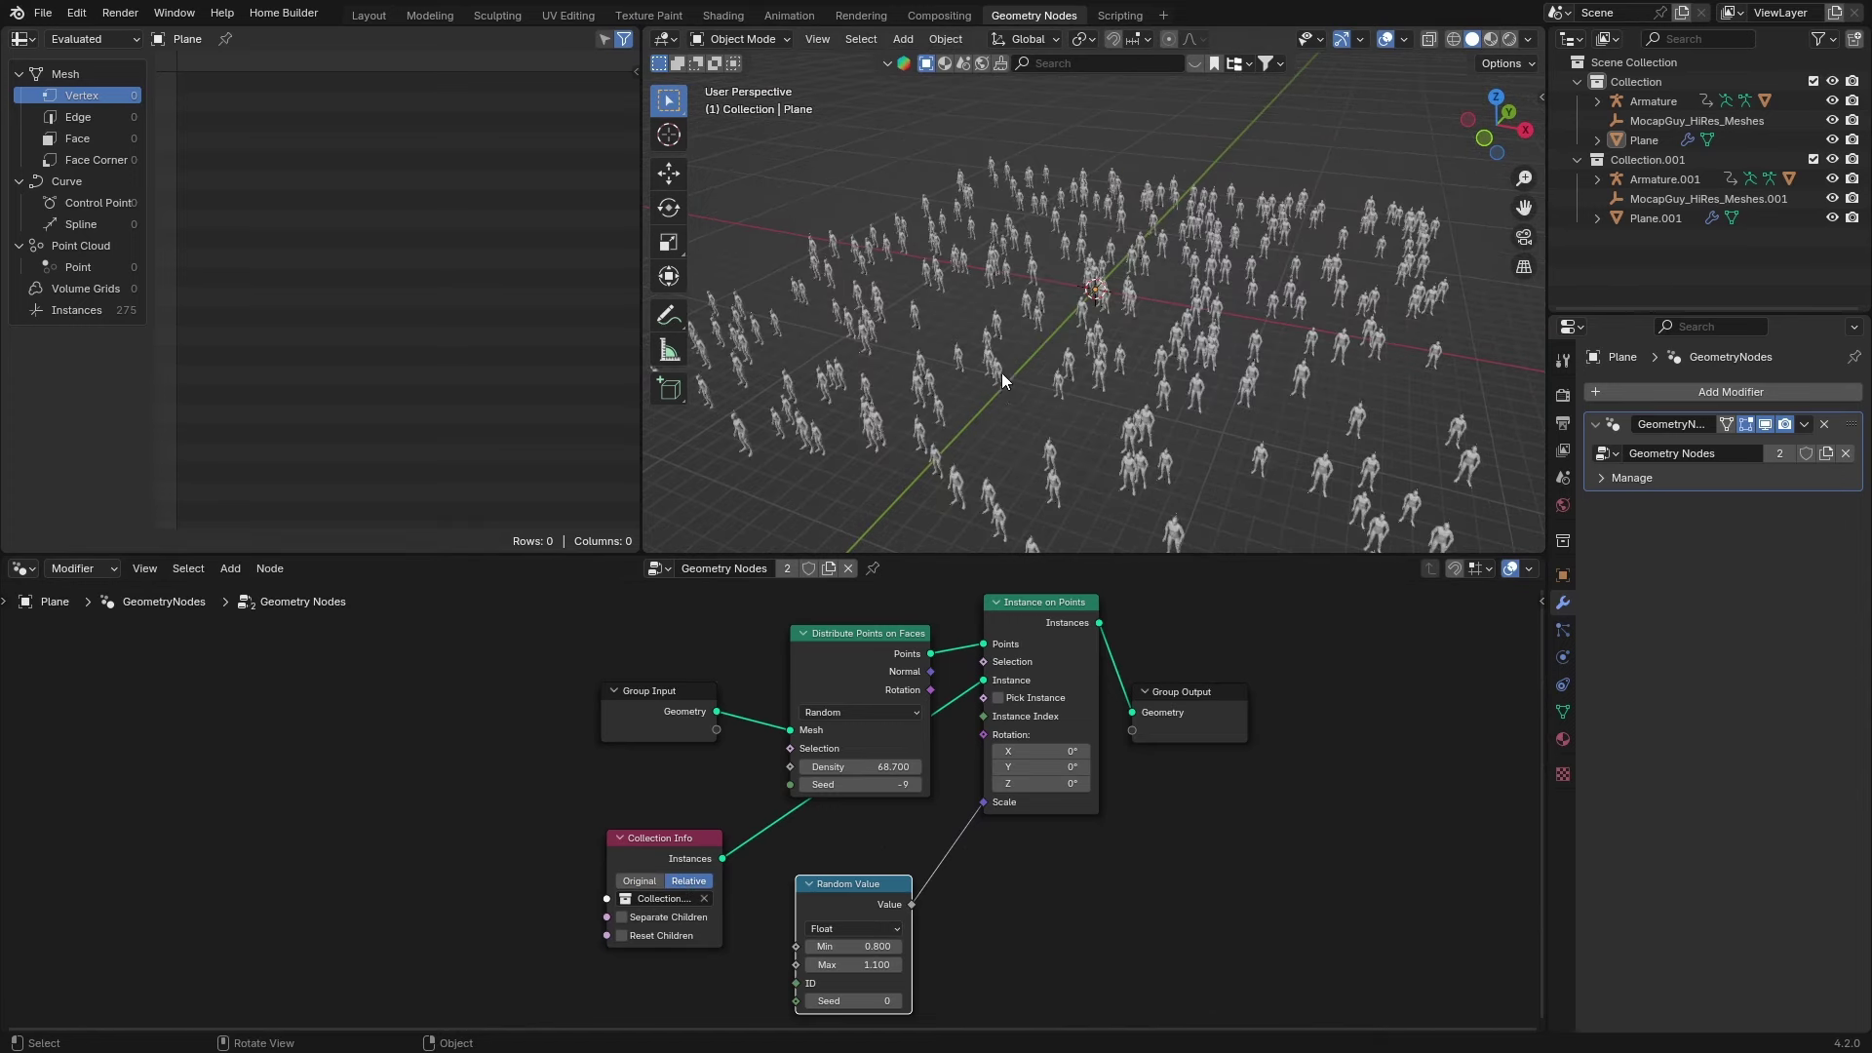
# Show the crowd in rendered viewport shading from a lower angle
pyautogui.scroll(4, 1042, 415)
pyautogui.moveTo(1039, 418); pyautogui.dragTo(1069, 378, button='middle')
pyautogui.scroll(3, 1068, 379)
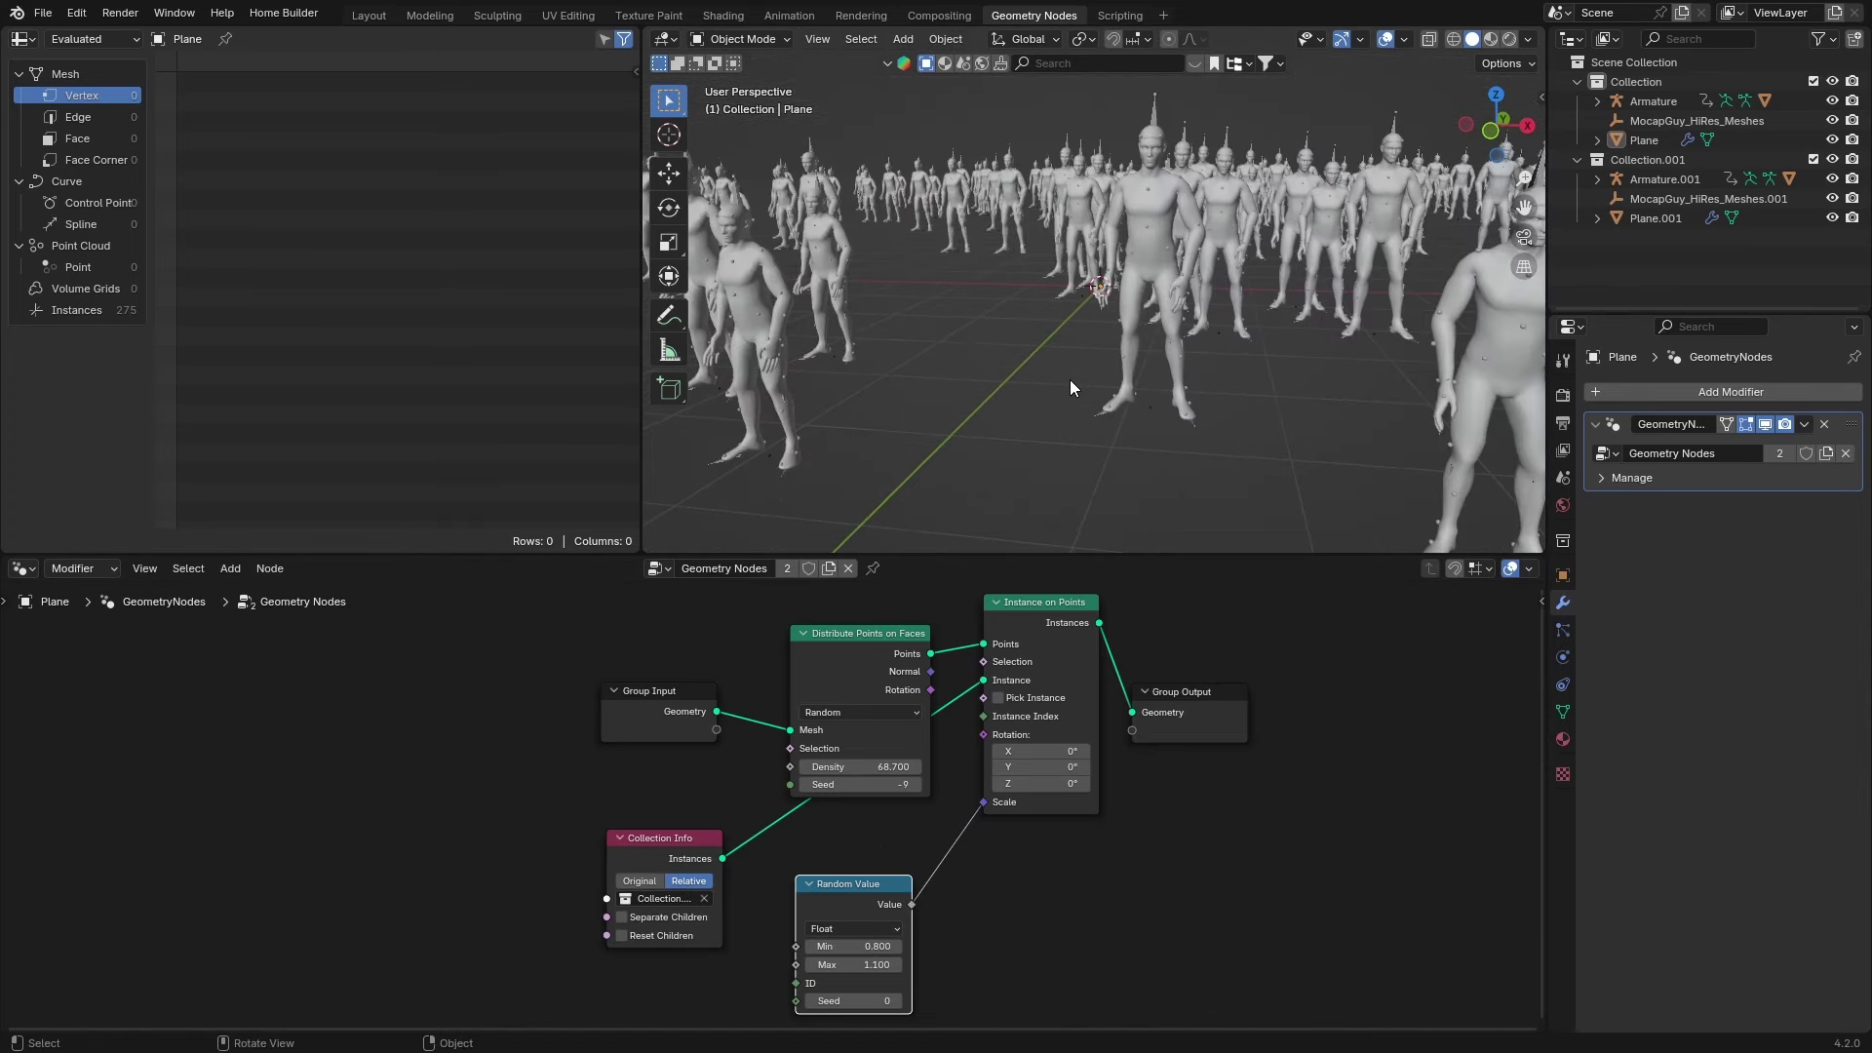
pyautogui.click(1506, 41)
pyautogui.moveTo(984, 335); pyautogui.dragTo(924, 597, button='middle')
# Change the seed to -11 and density to 101.6, giving 406 characters
pyautogui.moveTo(862, 785); pyautogui.dragTo(839, 784)
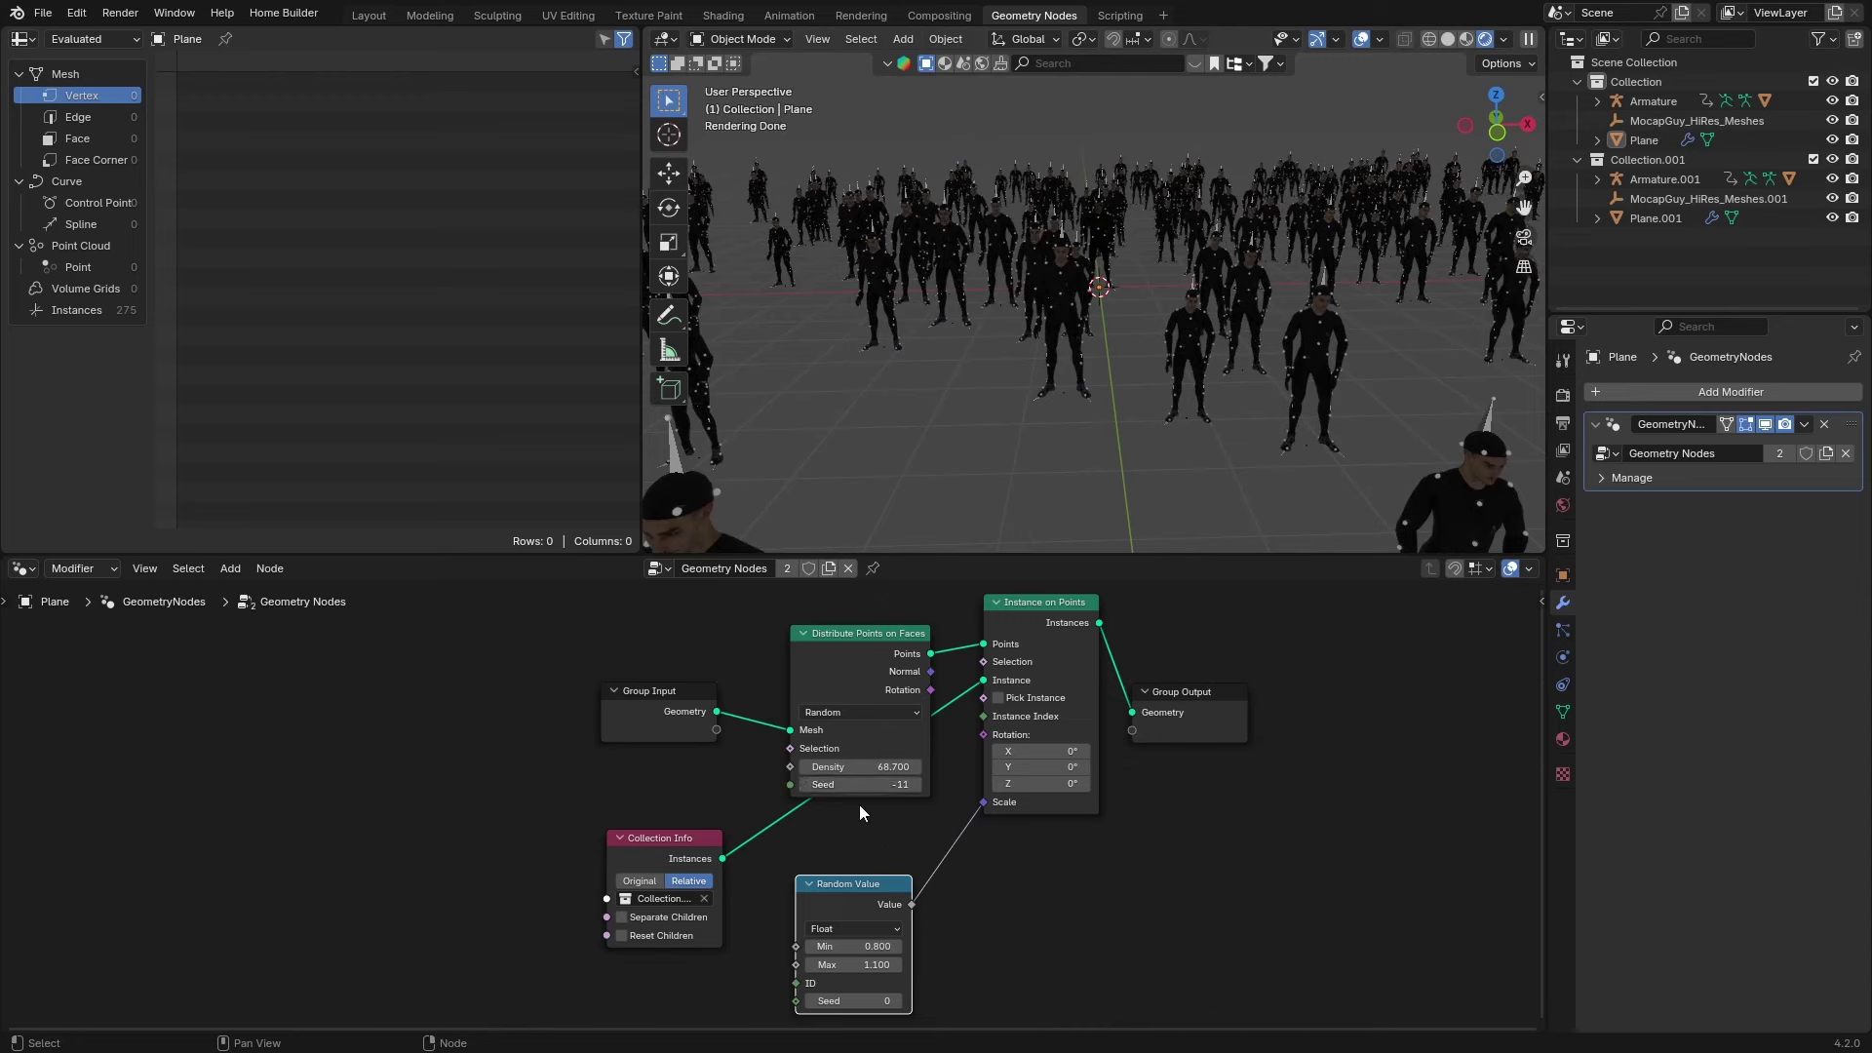
pyautogui.moveTo(857, 766); pyautogui.dragTo(611, 764)
pyautogui.moveTo(1076, 351); pyautogui.dragTo(1024, 347, button='middle')
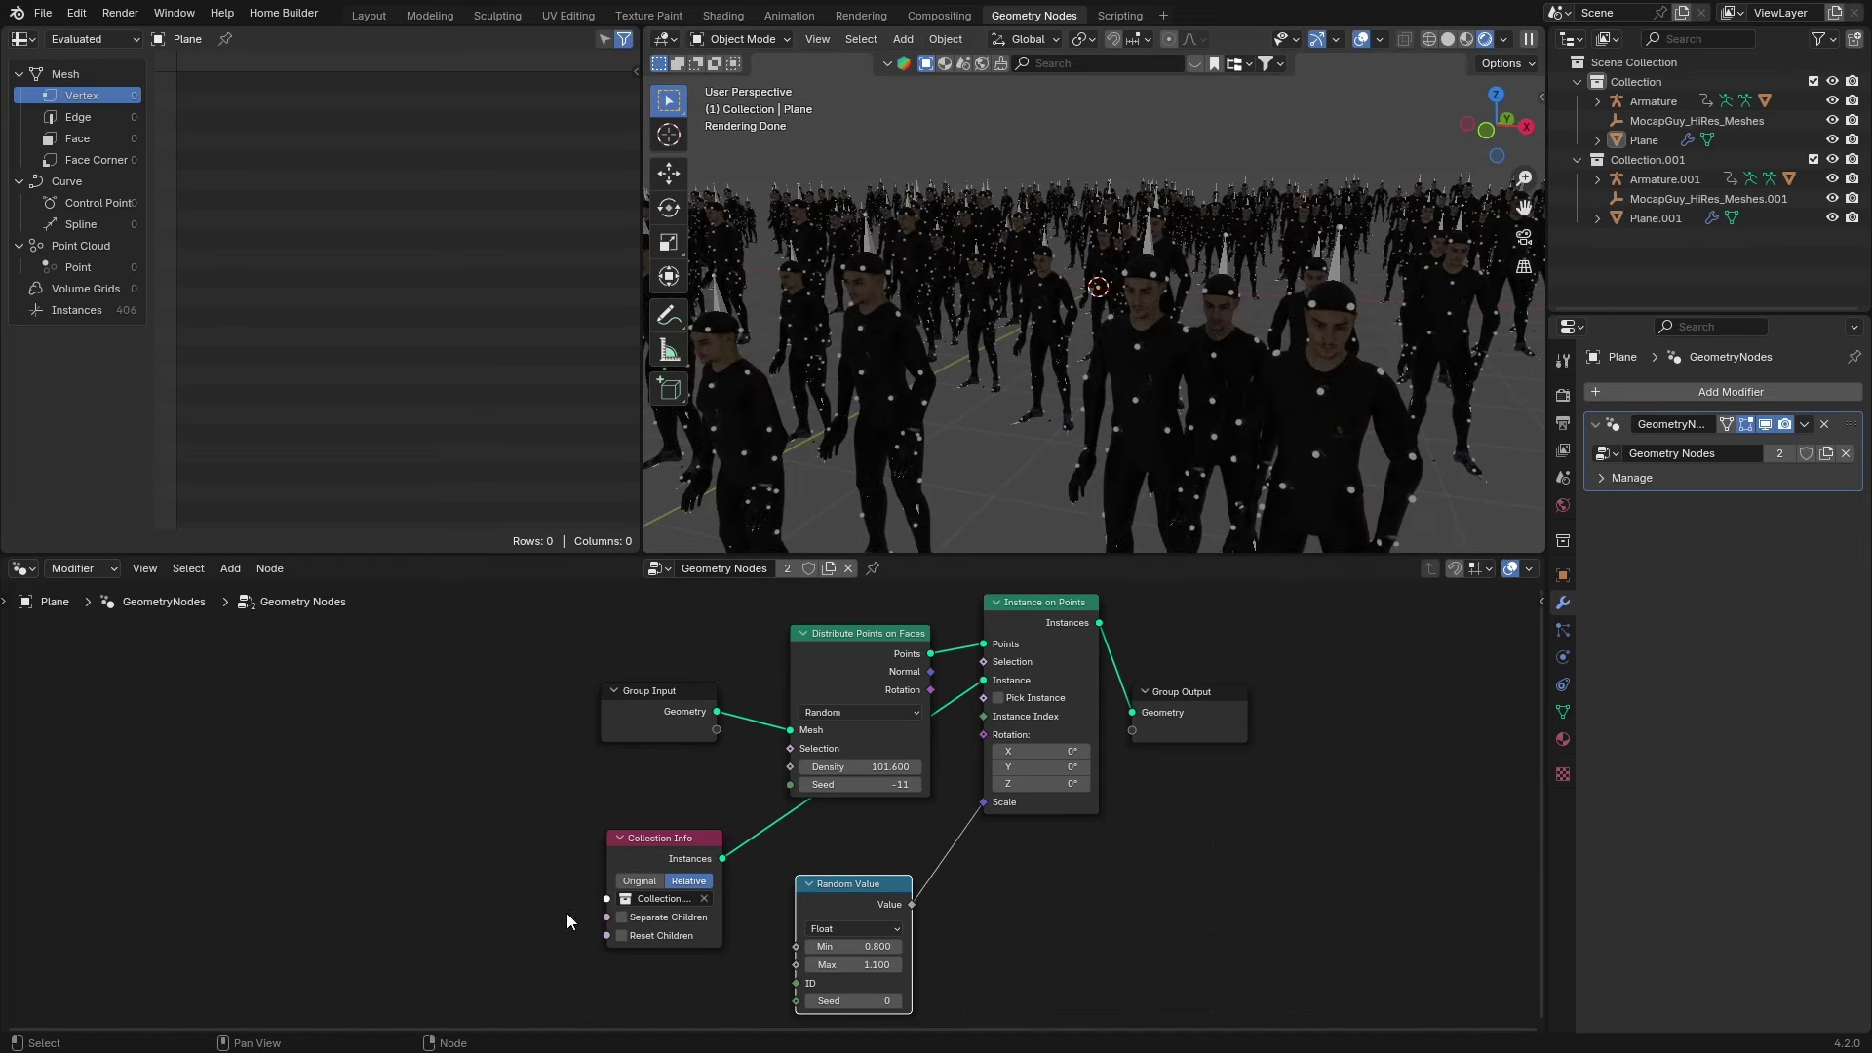
# Show the Cycles-rendered textured crowd in the Layout workspace, viewed from down among the characters
pyautogui.click(377, 23)
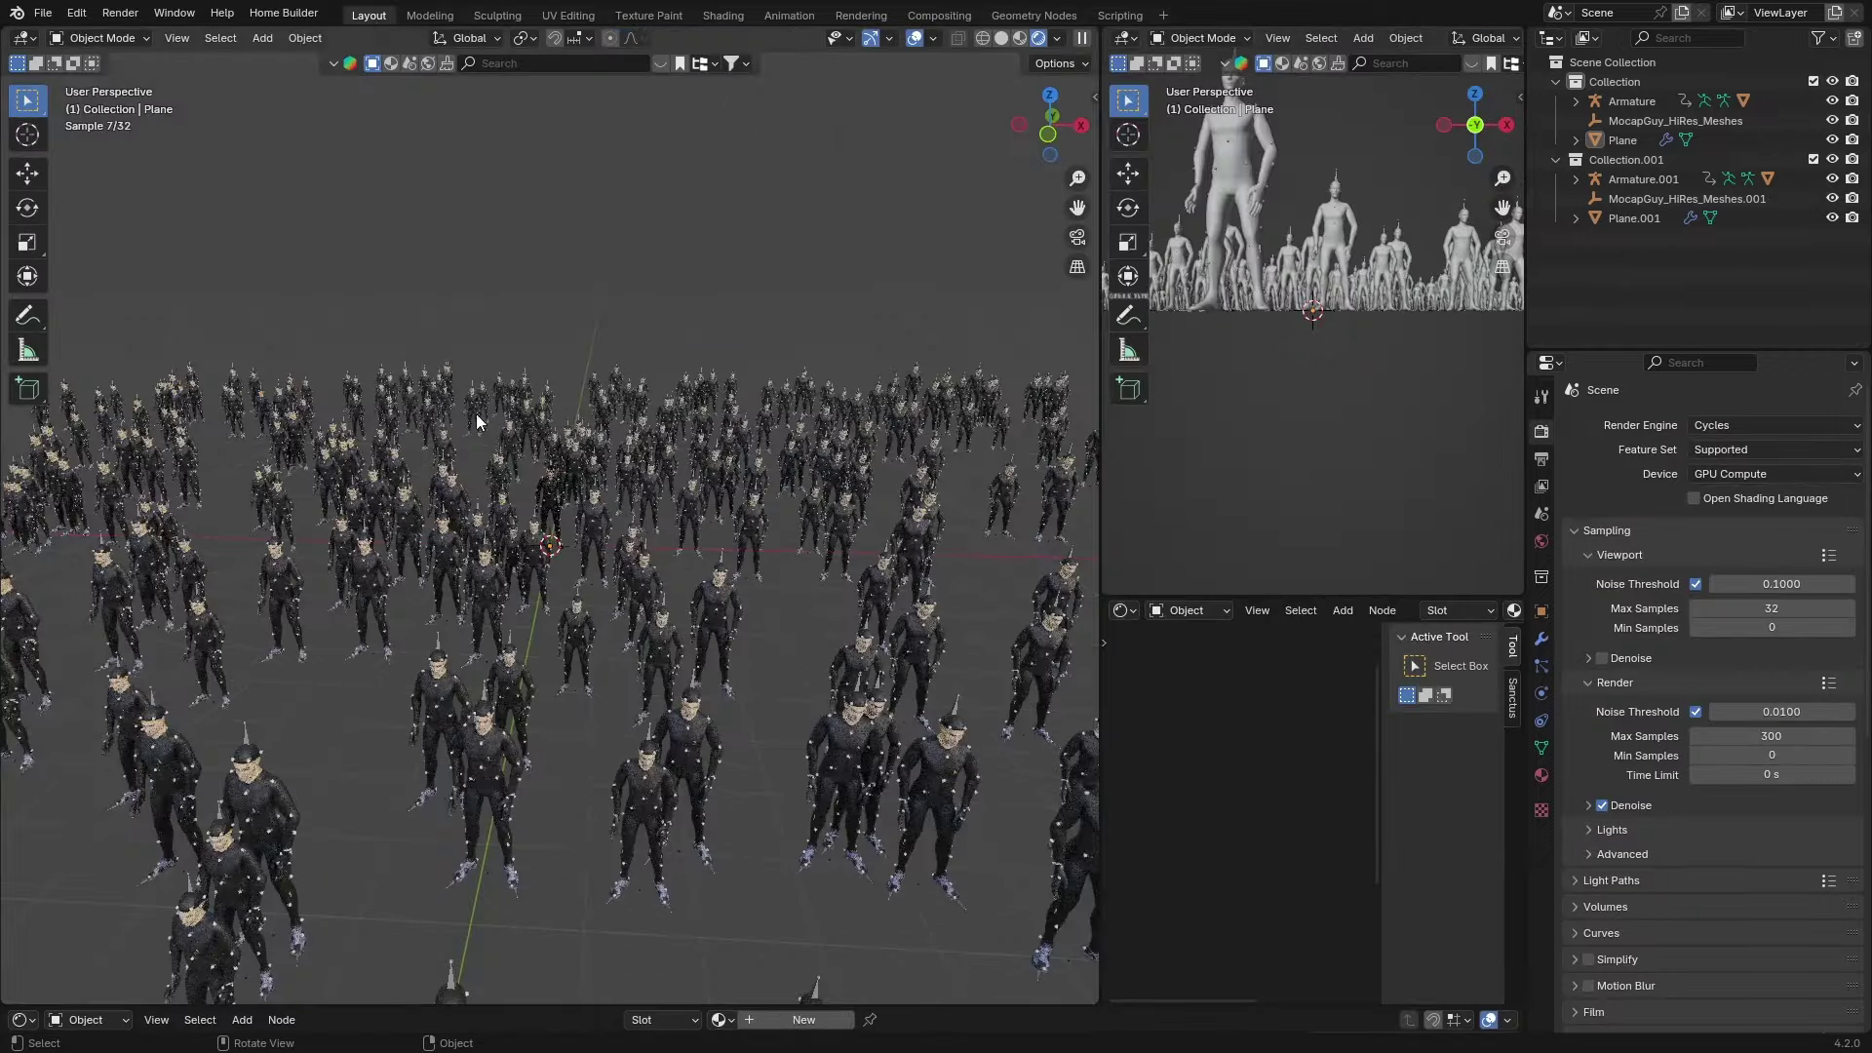
pyautogui.moveTo(583, 712); pyautogui.dragTo(477, 293, button='middle')
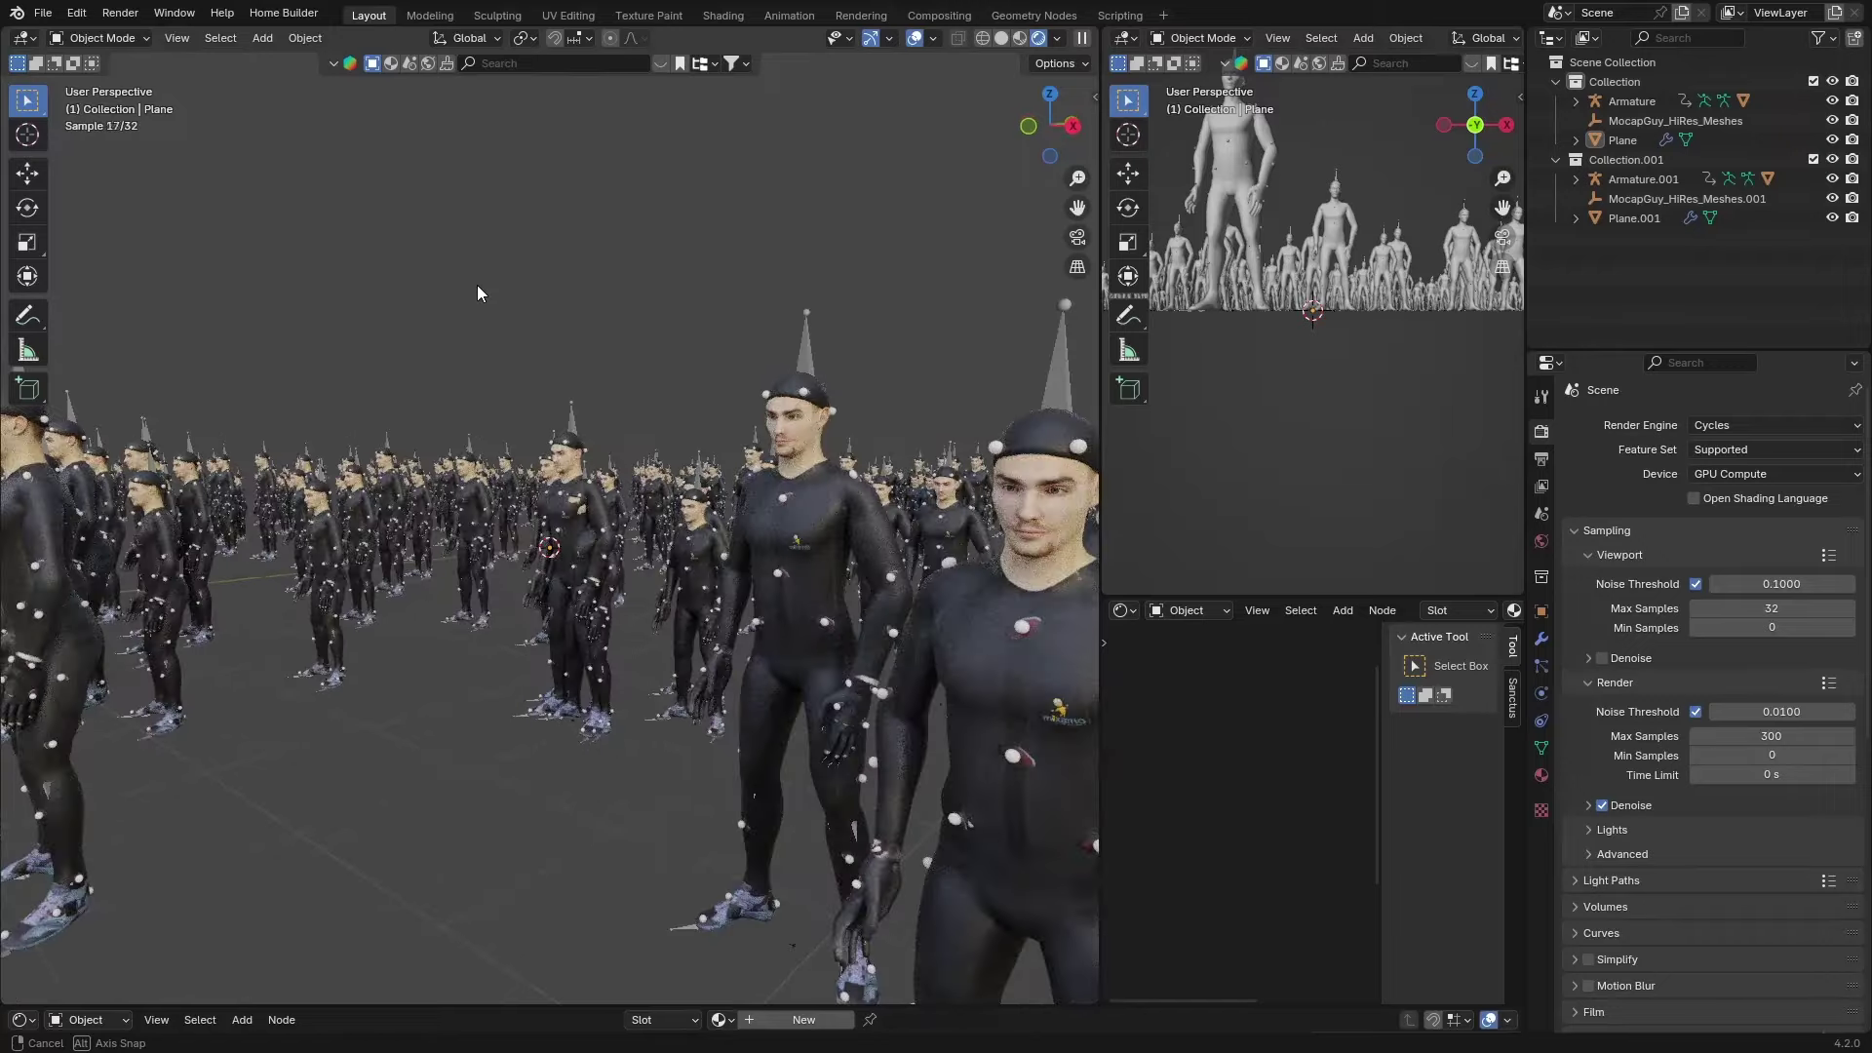